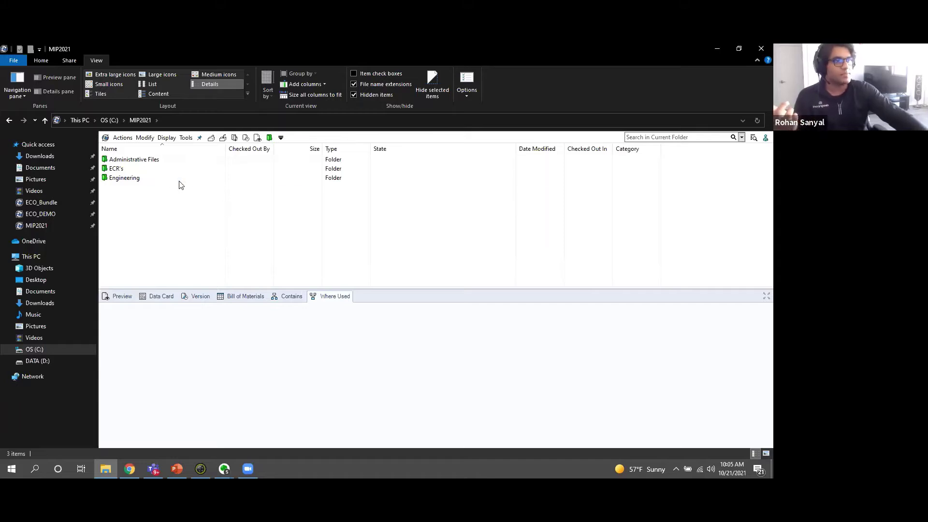
Browse to Engineering > Miter Saw > Miter Saw Assembly 1 and preview Miter Saw.SLDASM with its data card.
left_click(139, 179)
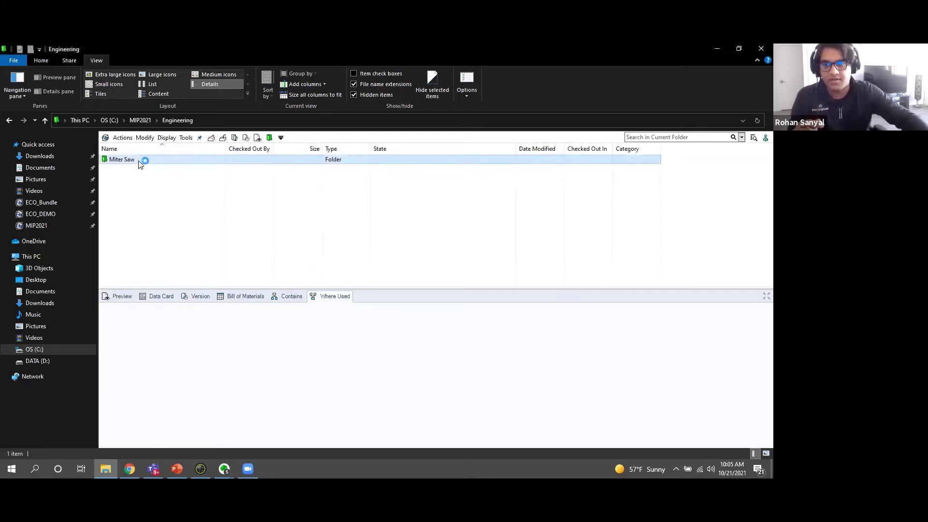
double_click(139, 163)
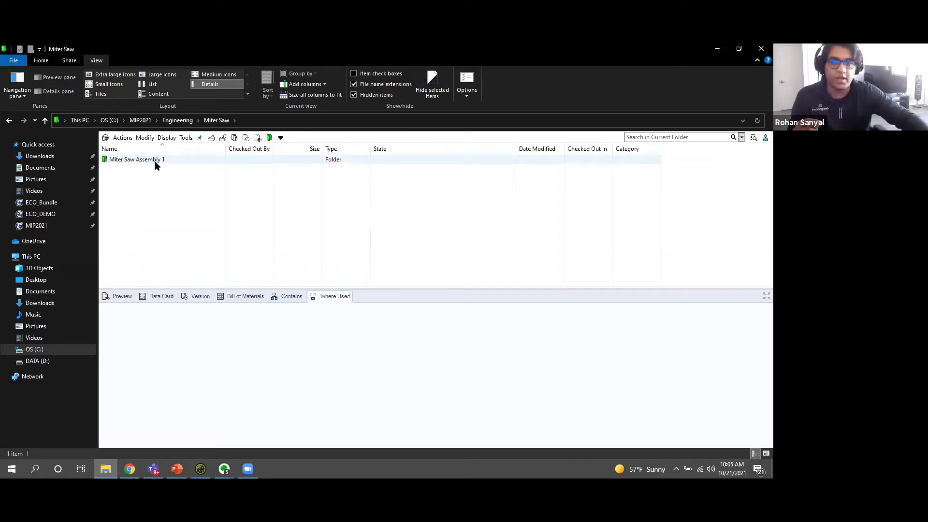
double_click(156, 162)
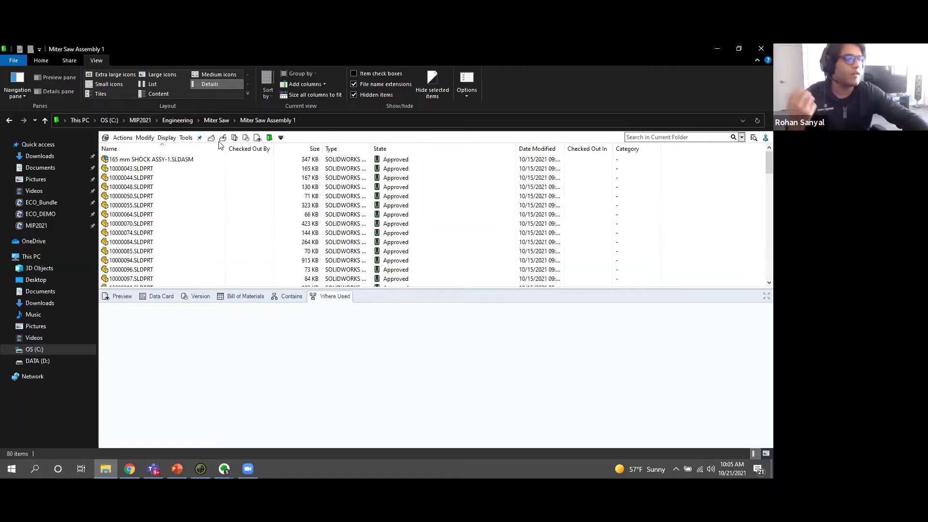
scroll(191, 211, "down", 8)
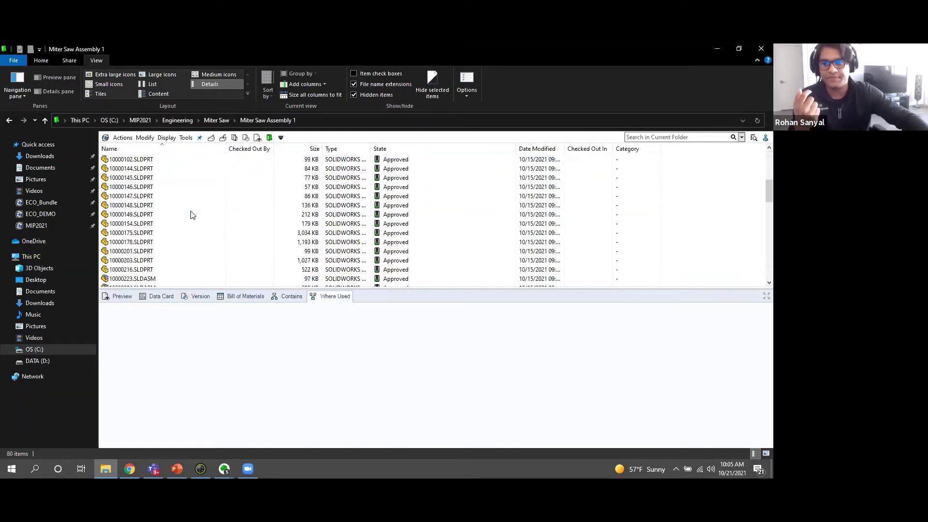
scroll(191, 214, "down", 10)
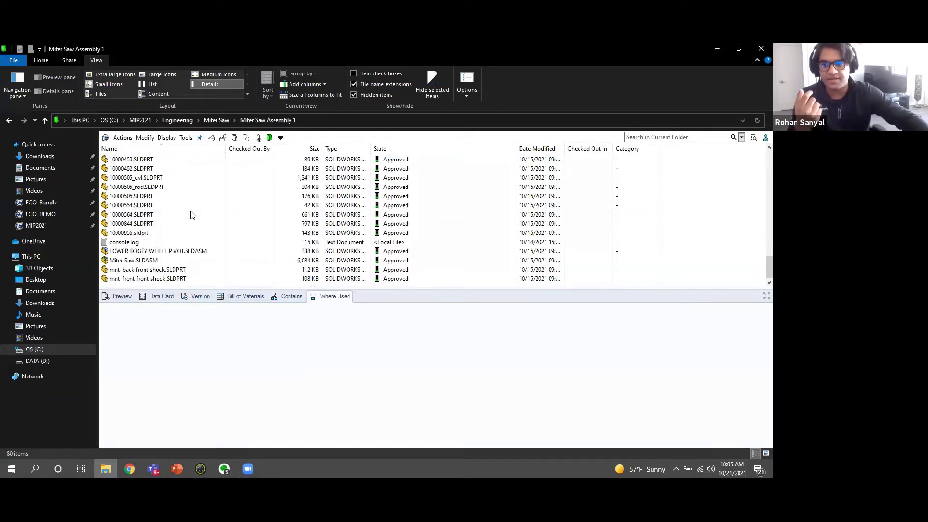
left_click(140, 261)
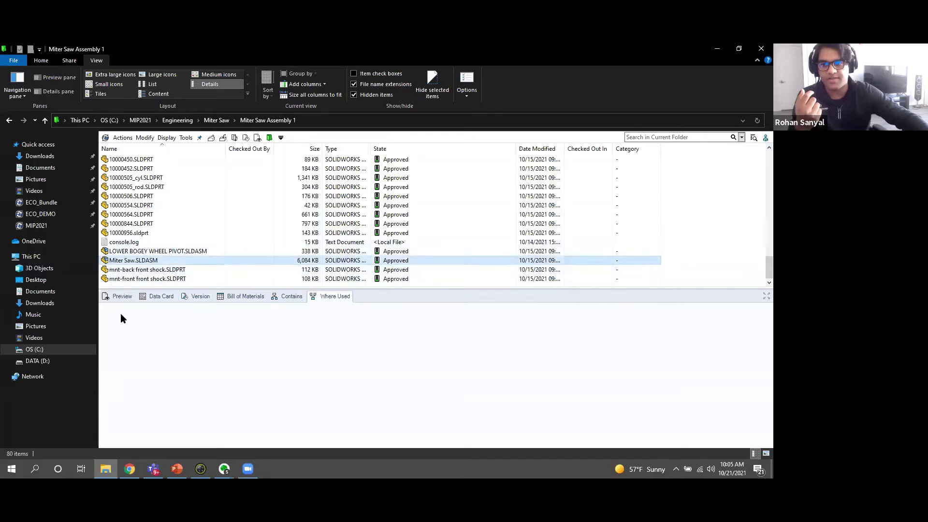
left_click(124, 297)
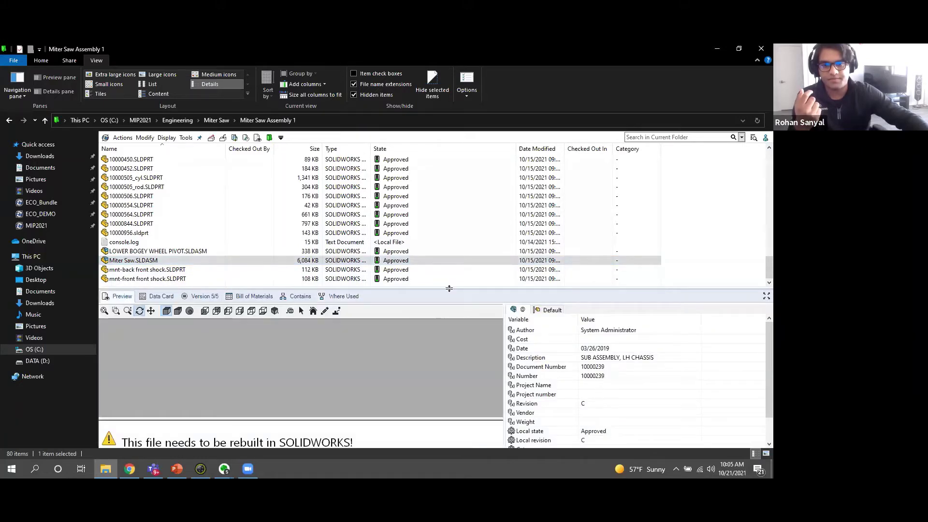
Enlarge the preview pane, rotate the Miter Saw model end-on, then give the file list more rows.
left_click_drag(448, 192, 448, 193)
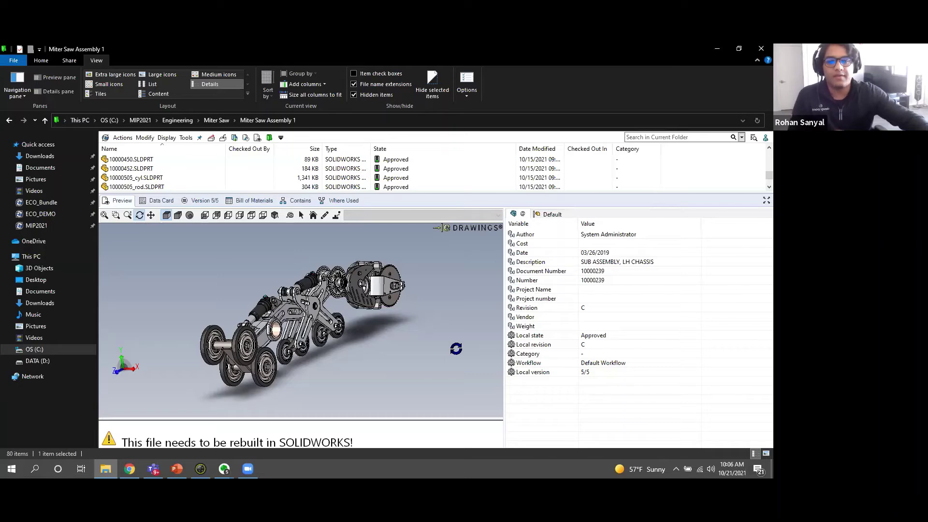
left_click_drag(351, 321, 218, 193)
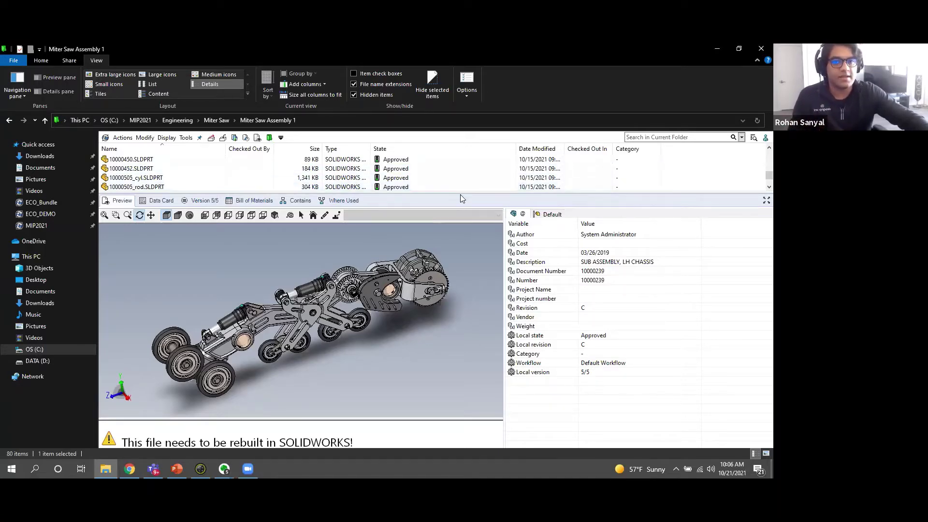
left_click_drag(460, 192, 457, 253)
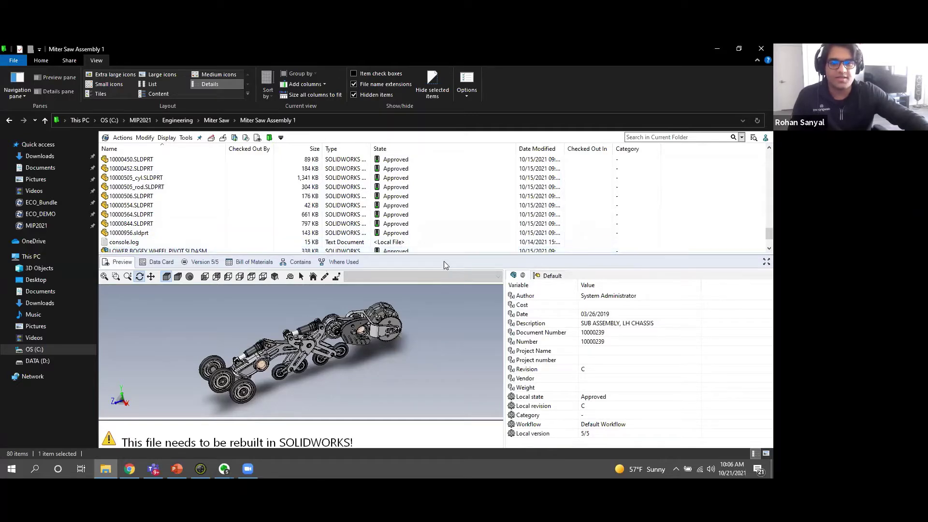
left_click_drag(443, 253, 431, 198)
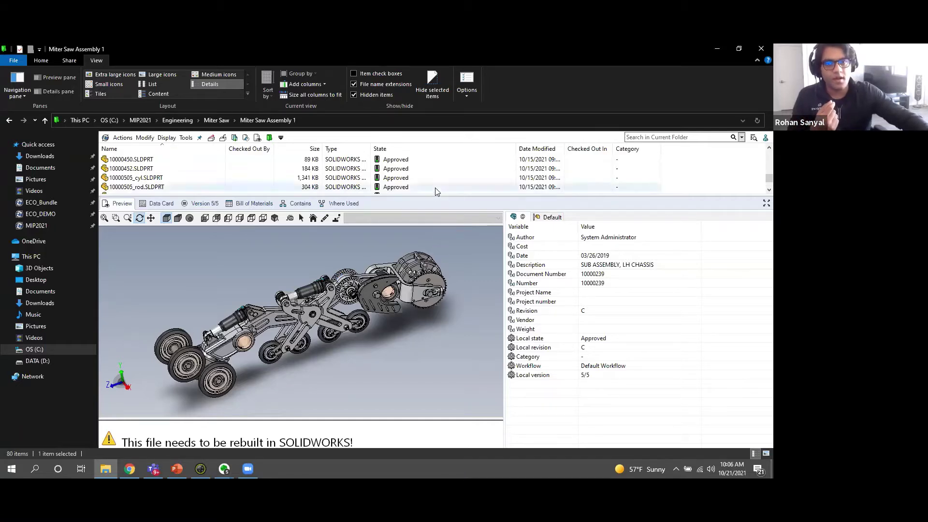
left_click_drag(436, 194, 435, 225)
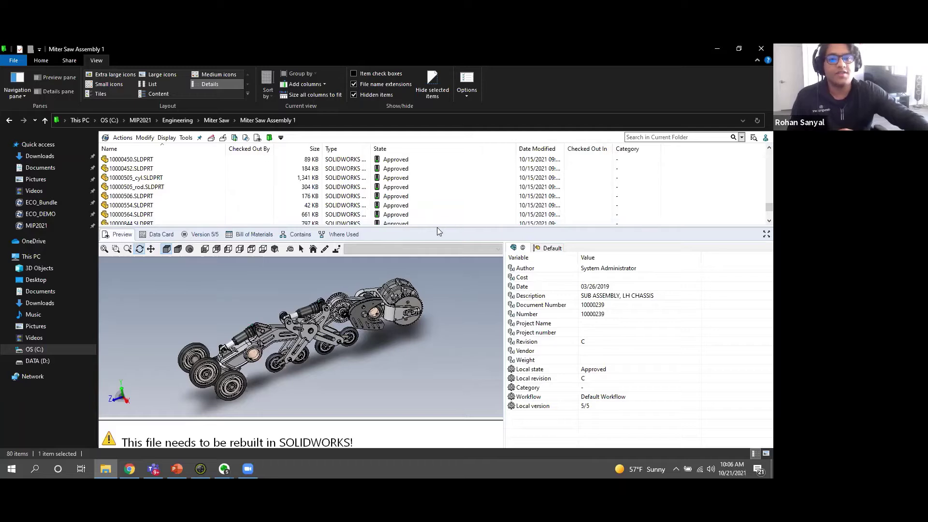
left_click_drag(435, 227, 432, 294)
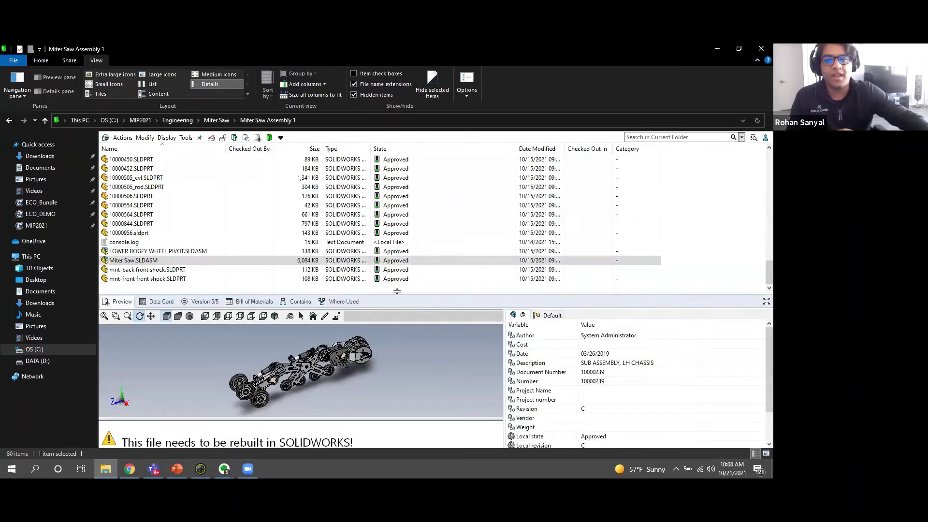
Start the Change State > Send for Change transition on Miter Saw.SLDASM.
right_click(131, 262)
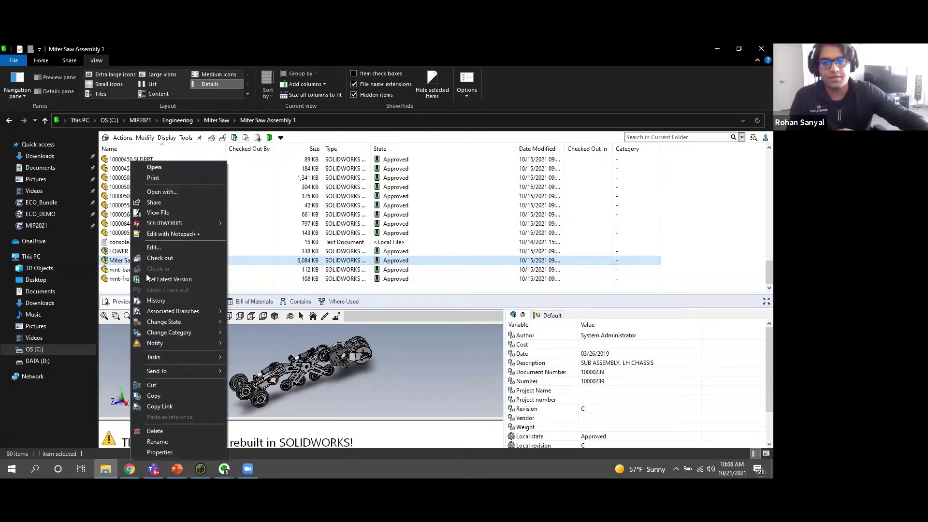
mouse_move(200, 324)
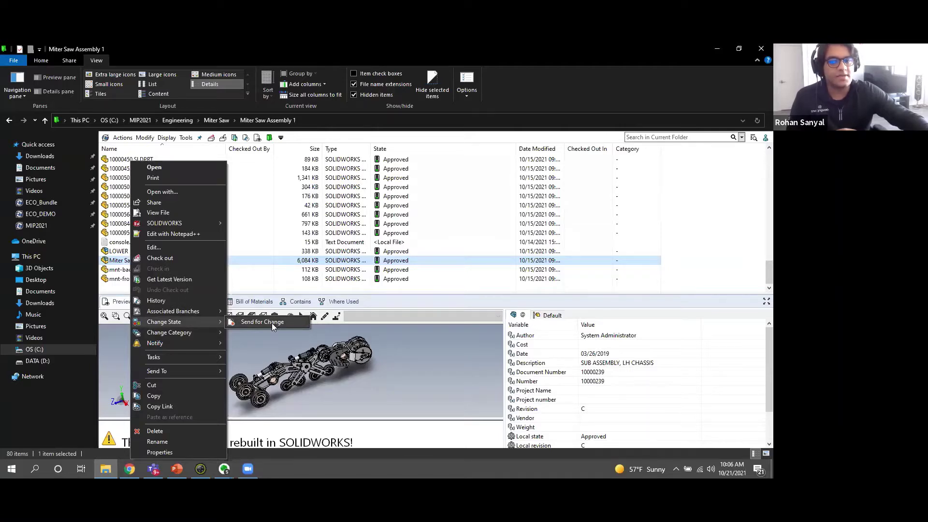
left_click(271, 323)
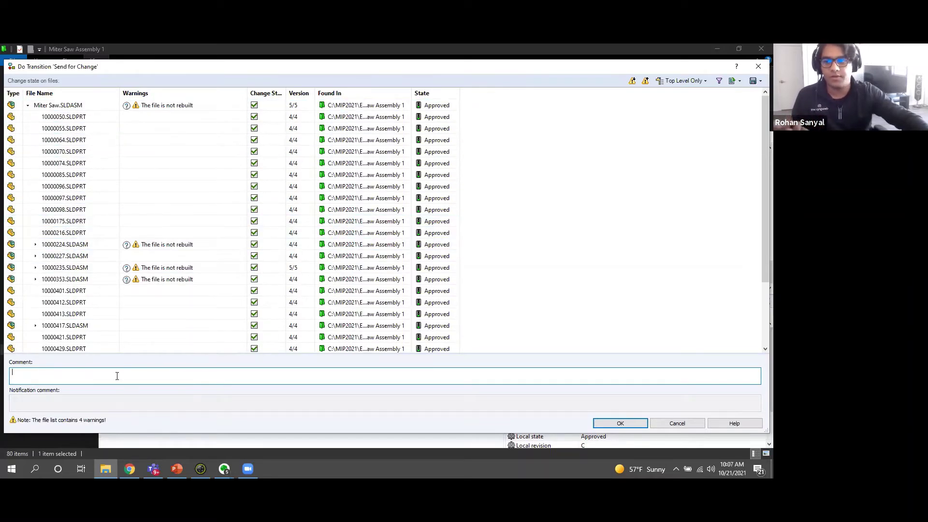
Confirm Send for Change with the comment 'Would like to change the color of one of the subcomponent'.
type("SEND")
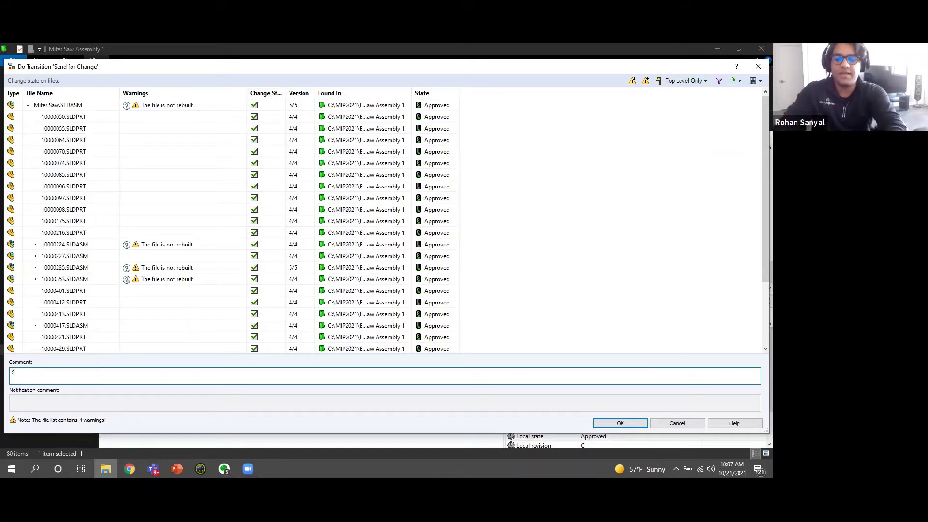
key("BackSpace")
key("BackSpace")
key("BackSpace")
key("BackSpace")
type("W")
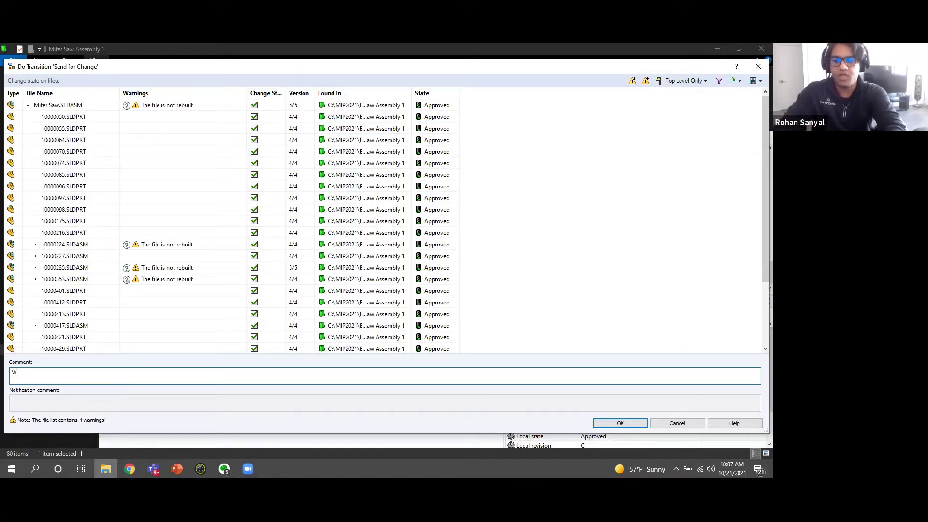
type("ould like to chang")
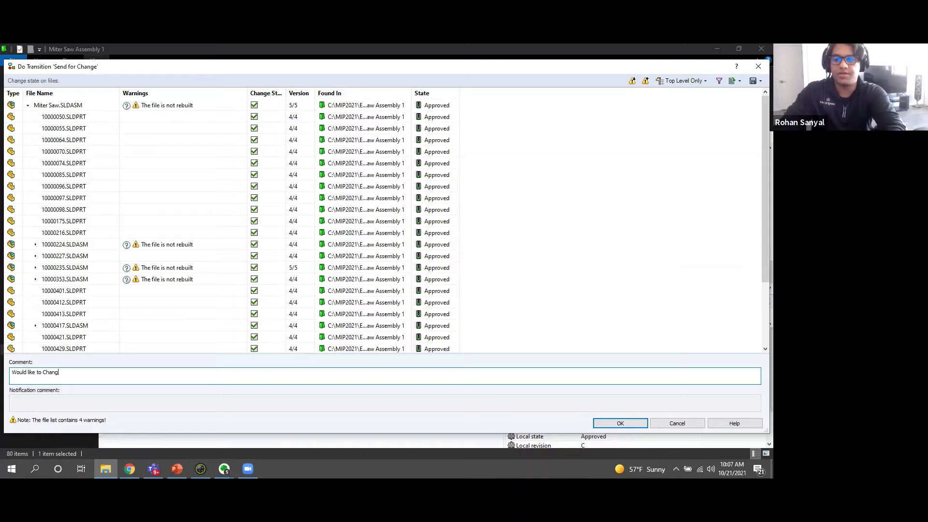
type("e the col")
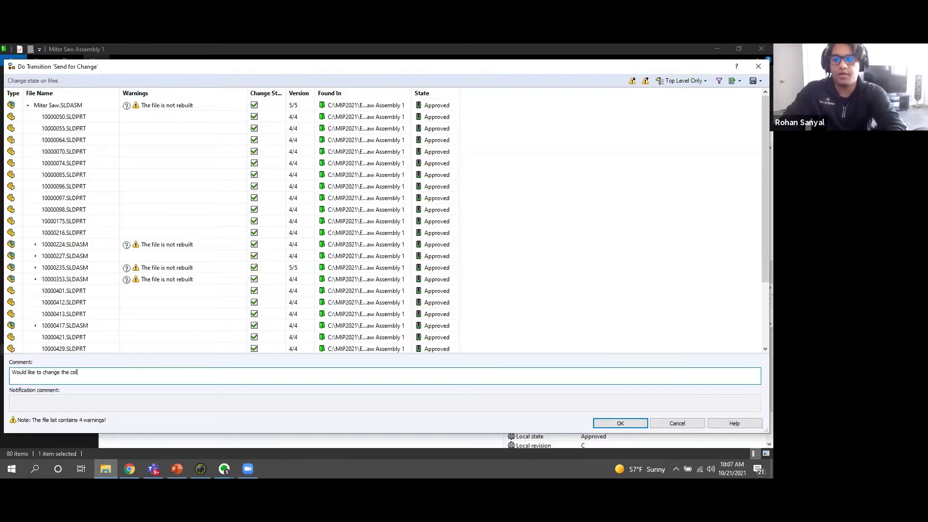
type("or of one of the ")
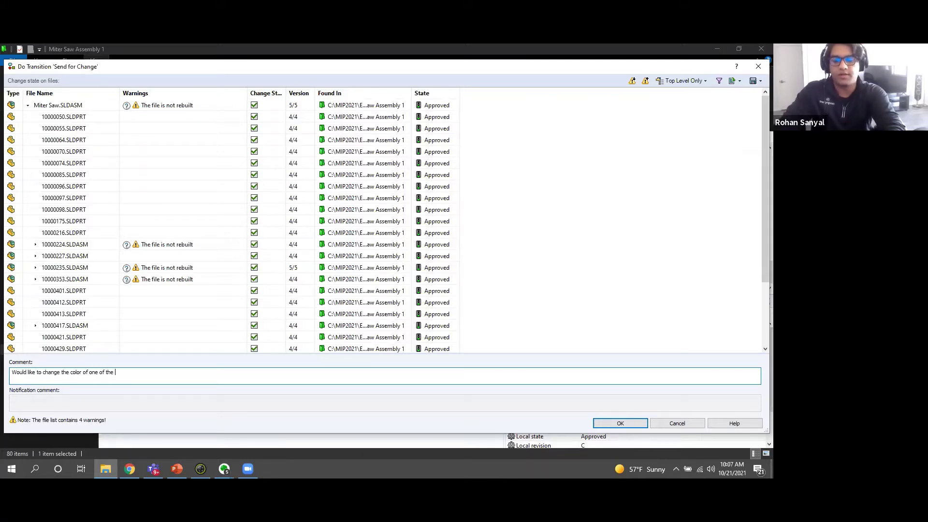
type("subcomponents")
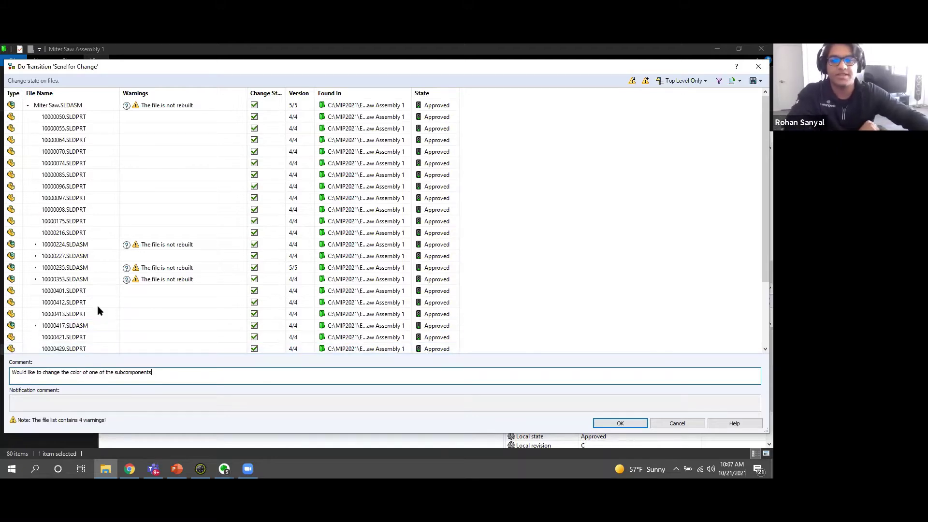
left_click(620, 422)
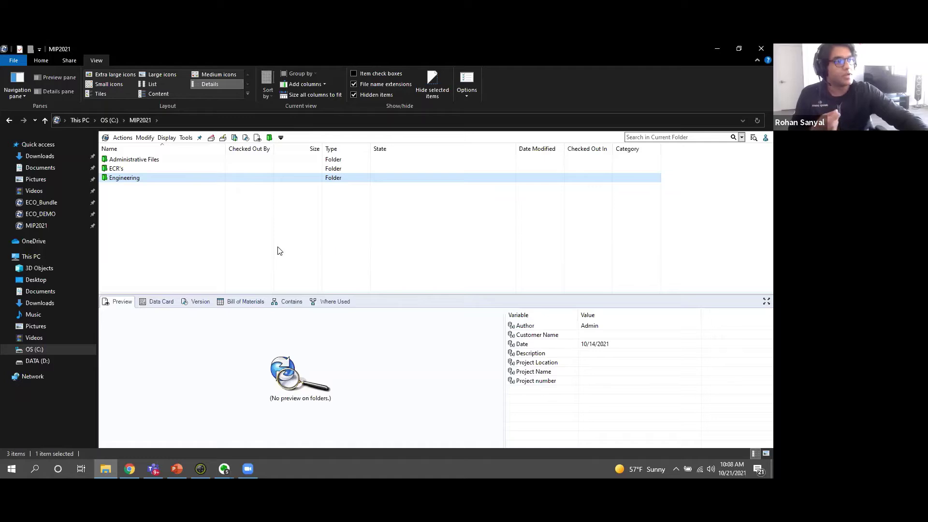
Create a new ECR in the MIP2021 vault folder via New > ECR.
right_click(203, 222)
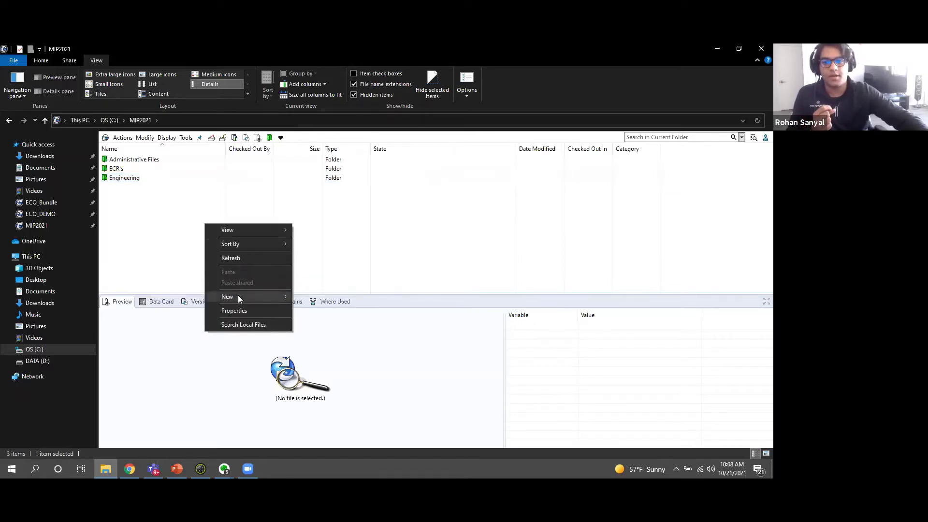
mouse_move(238, 296)
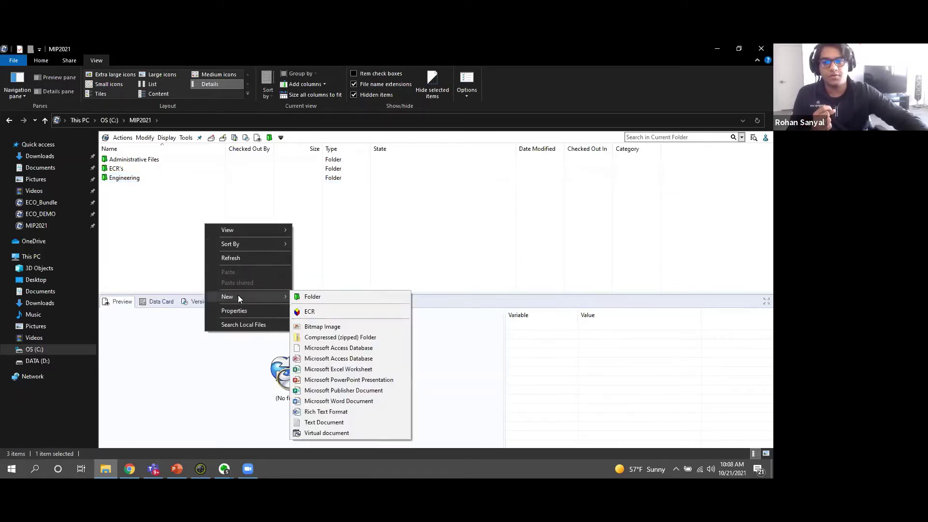
left_click(322, 314)
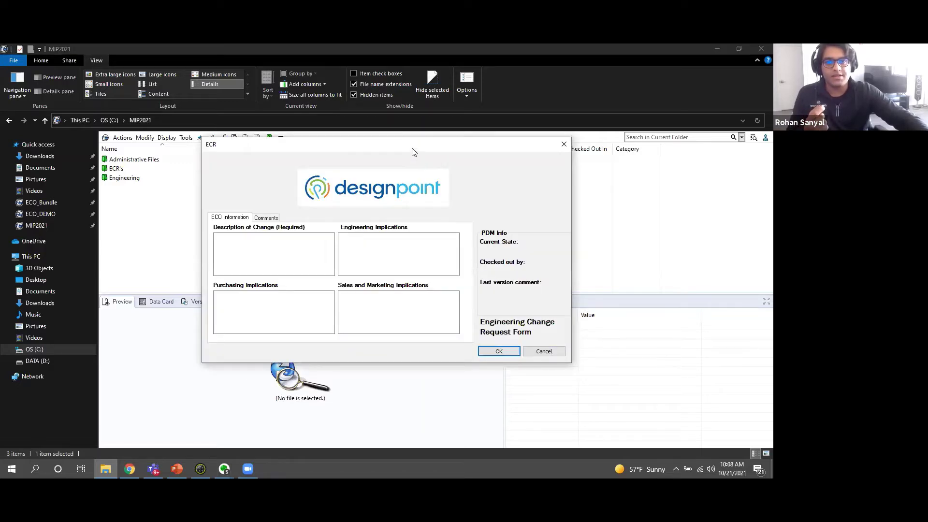
left_click_drag(414, 152, 406, 113)
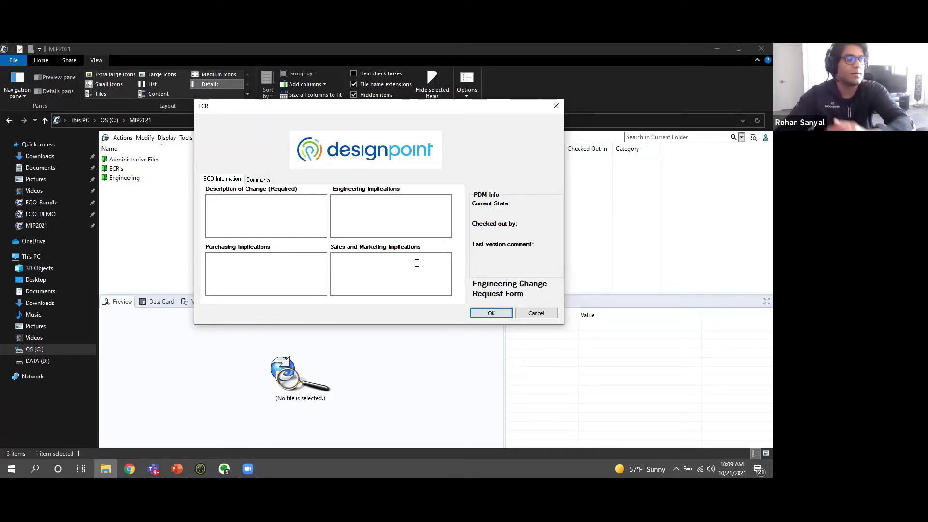
left_click(273, 210)
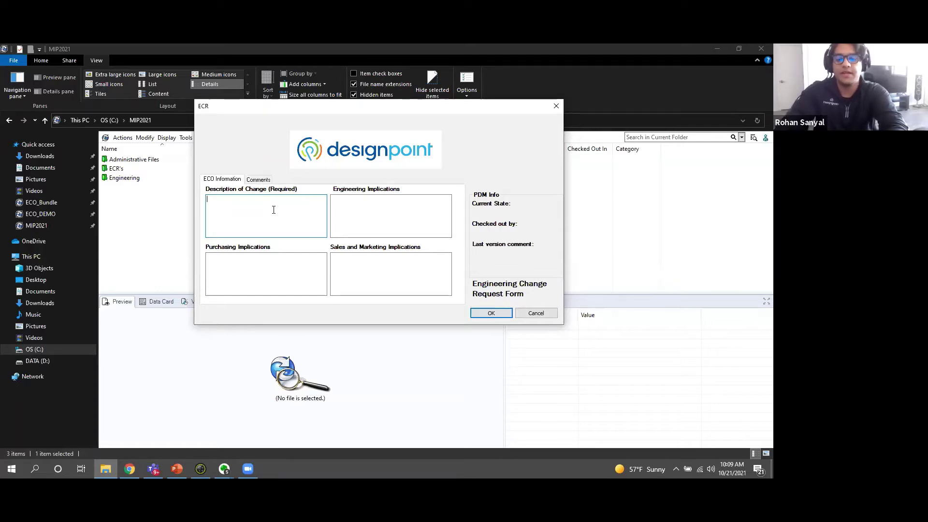
Enter description 'Would like to change the color of the Saw in the assembly' and engineering implications 'Applying new components to assembly'.
type("Would like")
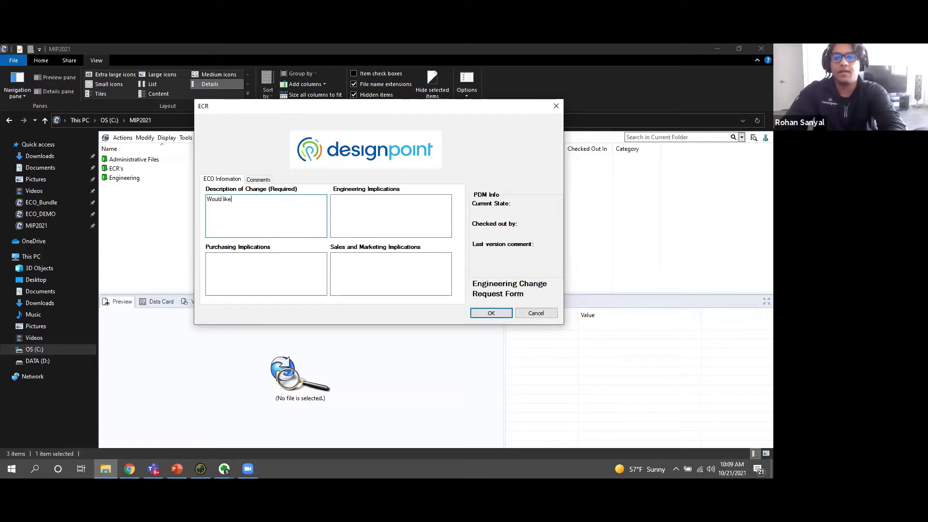
type(" to change the col")
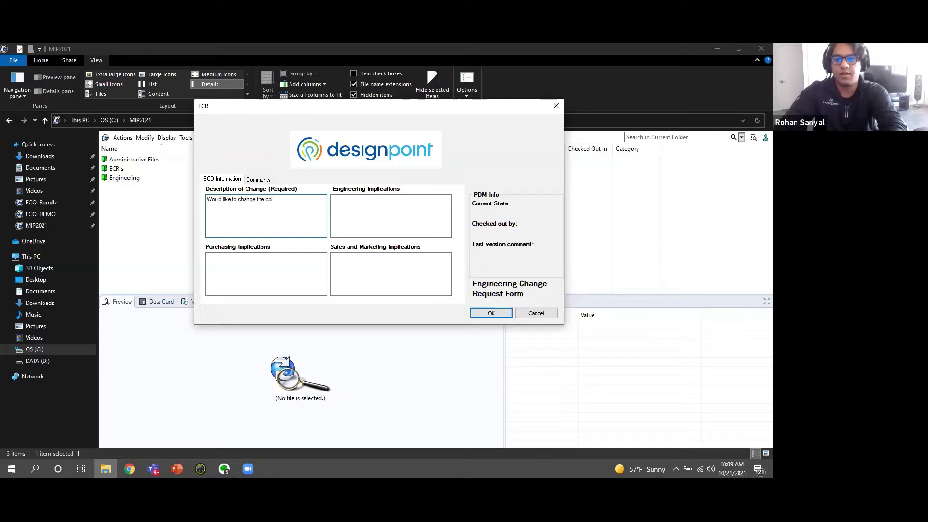
type("or of the Saw ni the")
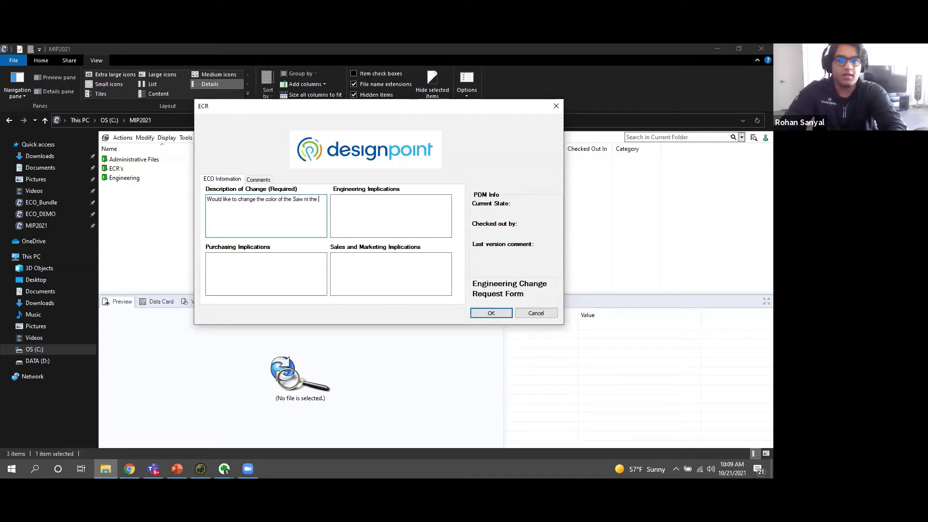
key("BackSpace")
key("BackSpace")
key("BackSpace")
key("BackSpace")
key("BackSpace")
key("BackSpace")
key("BackSpace")
type("in ")
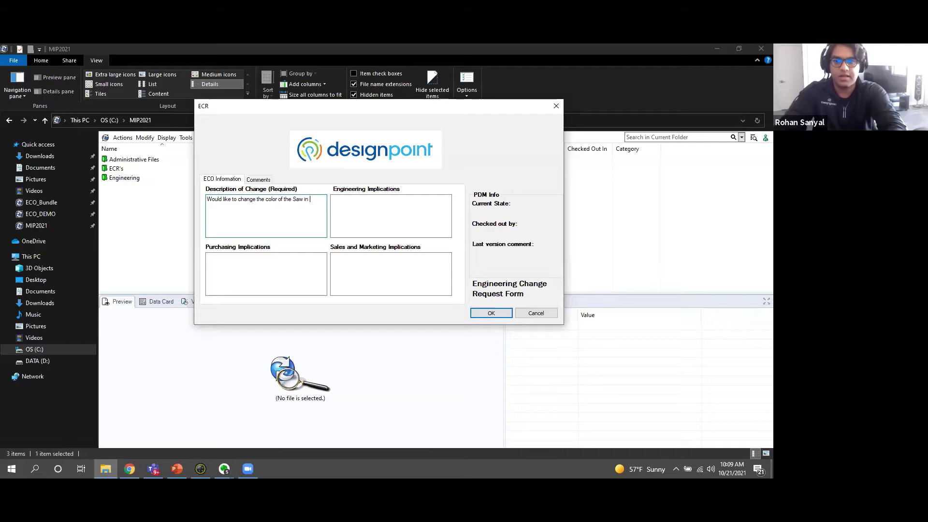
type("the assembly")
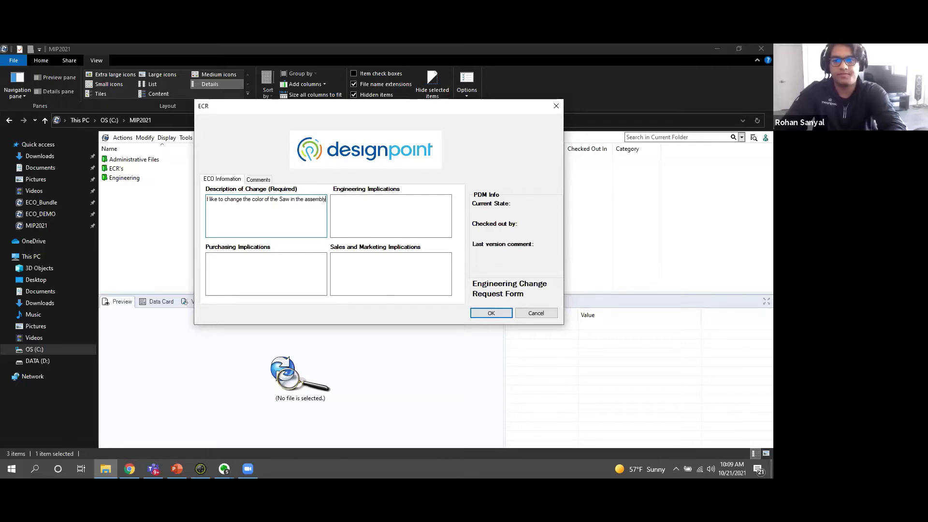
left_click(368, 210)
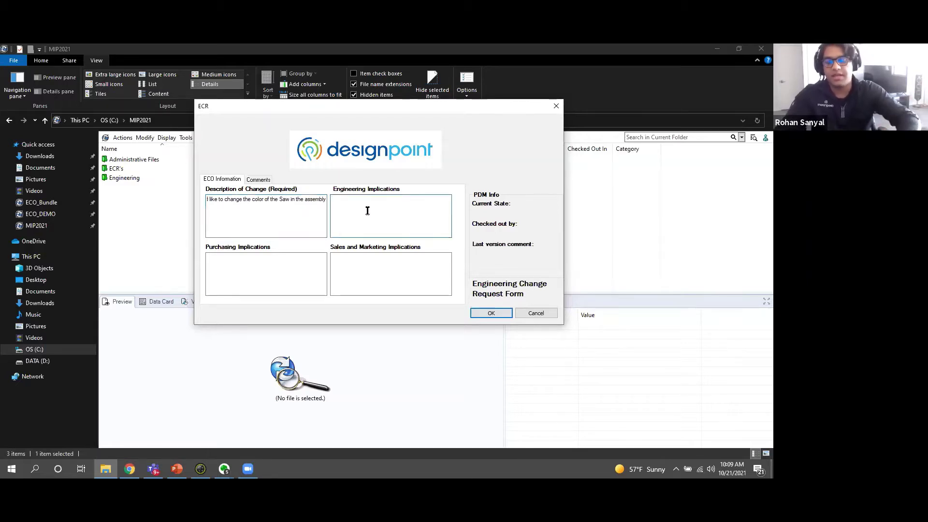
type("Applying ")
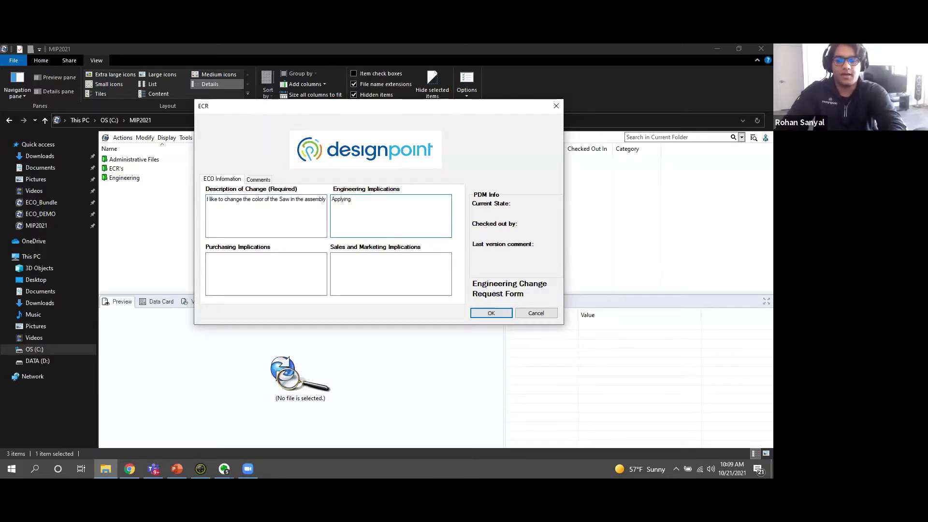
type("new components to assembly")
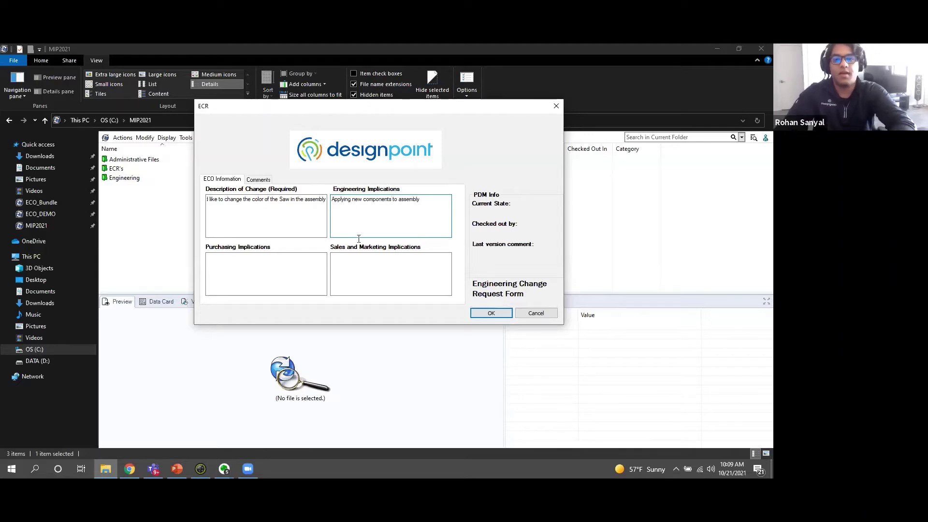
Enter NA for Purchasing and Sales and Marketing implications, then check the Comments tab.
left_click(286, 279)
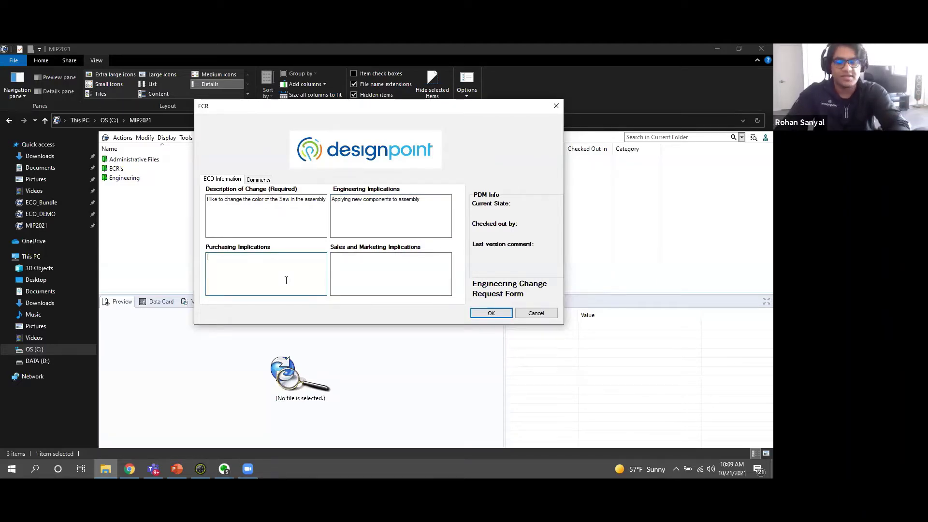
type("NA")
left_click(367, 259)
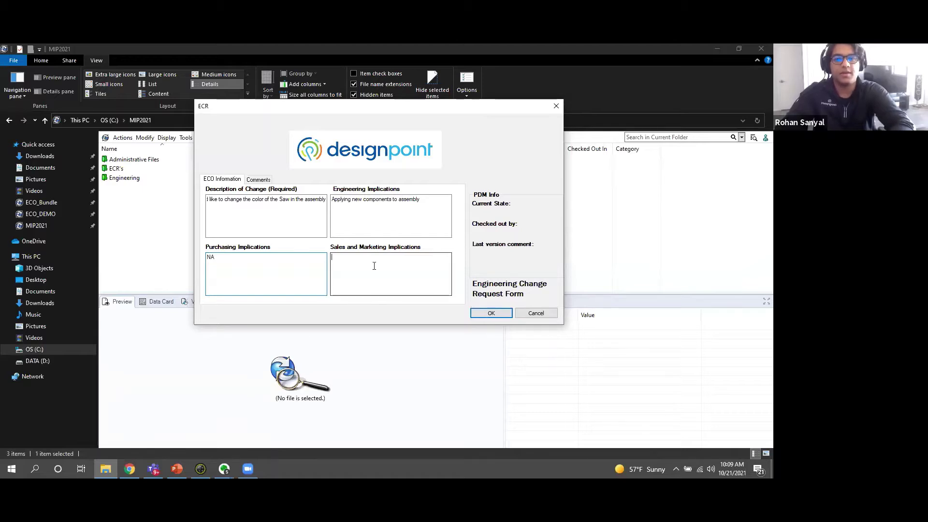
type("NA")
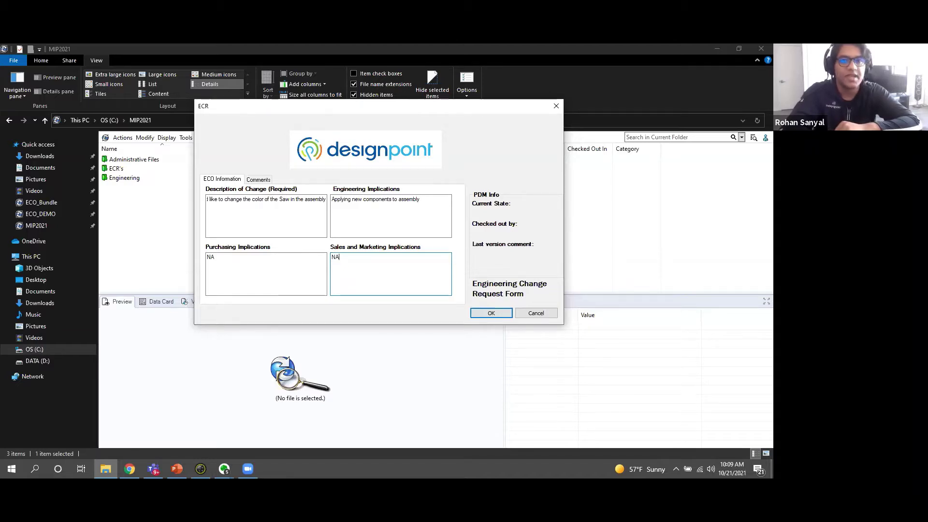
left_click(259, 179)
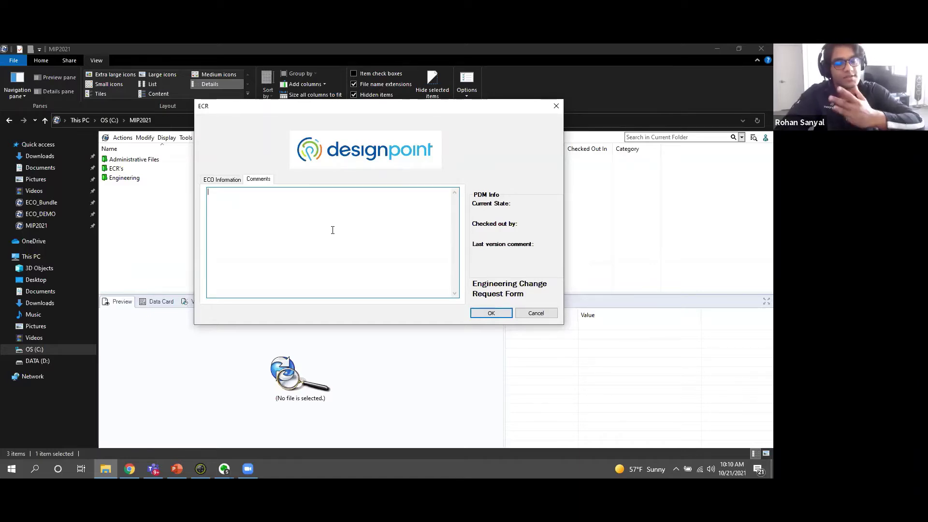
left_click(220, 180)
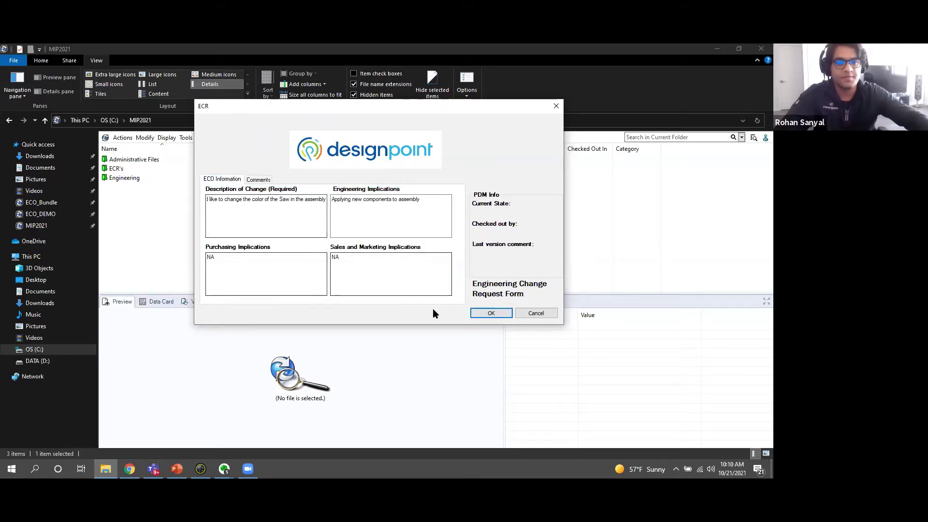
Submit the ECR form and open the new ECR-0006 folder under ECR's.
left_click(492, 314)
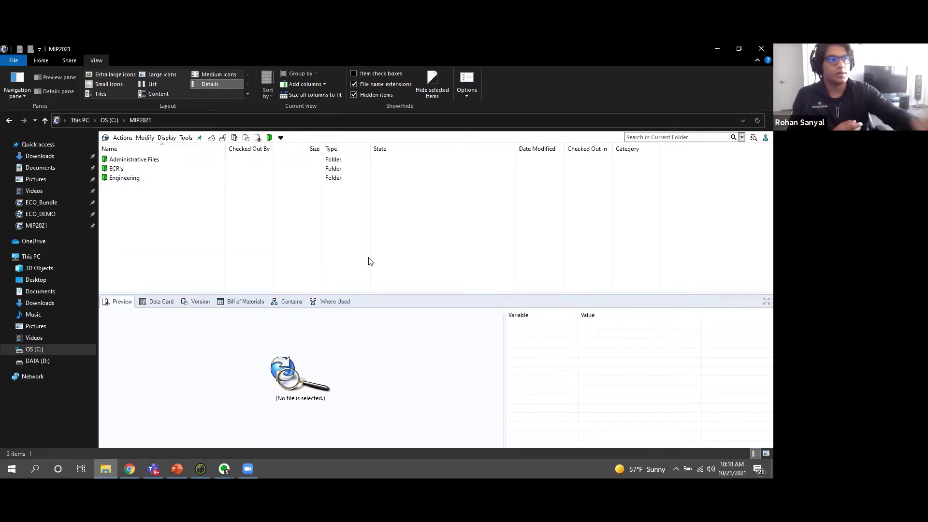
double_click(127, 170)
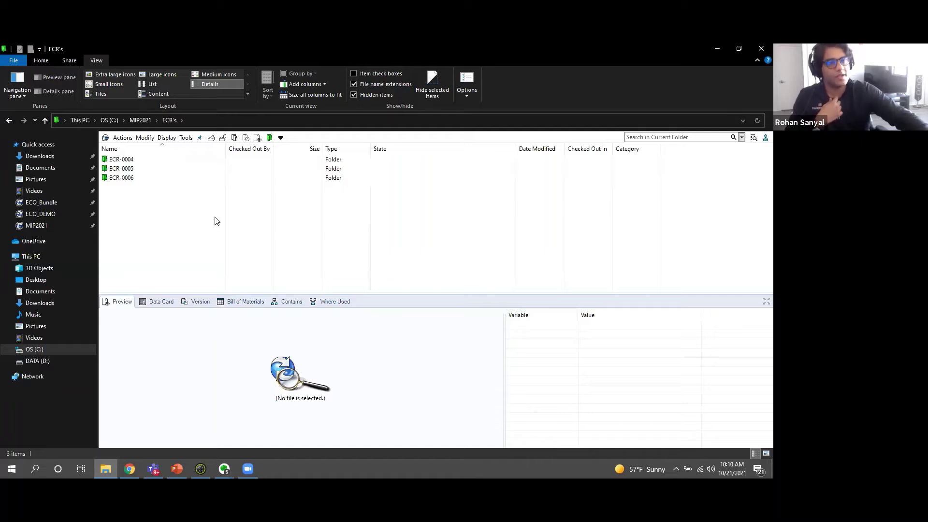
left_click(122, 179)
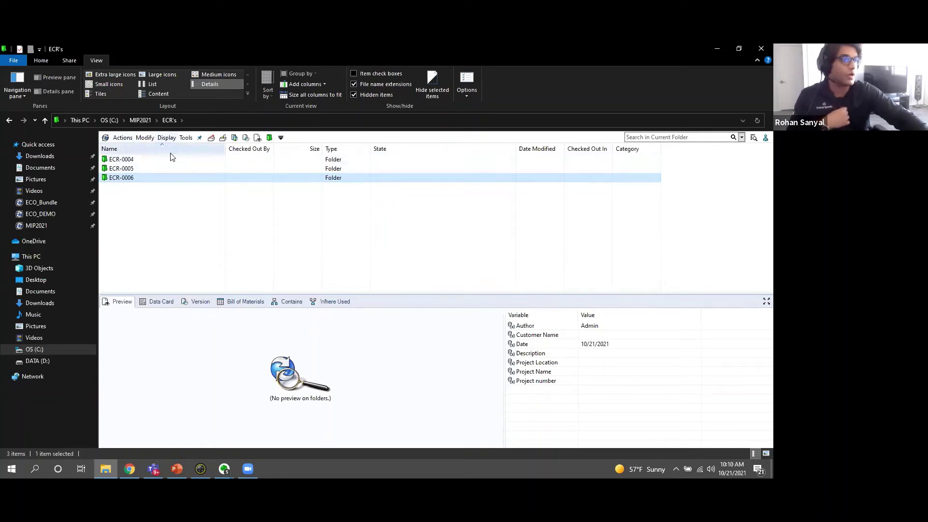
double_click(135, 178)
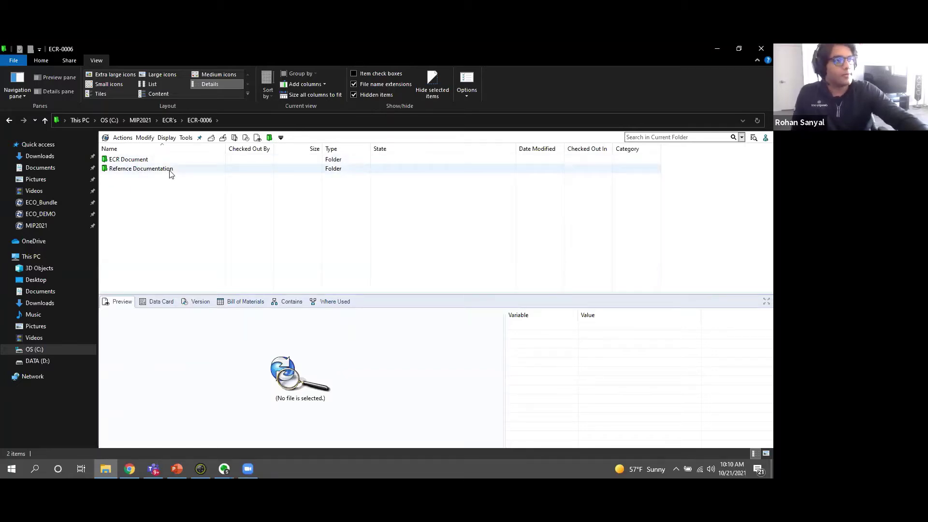
Review ECR-0006.cvd.cvd's enlarged data card, checking its ECO Information and Approvals tabs.
double_click(135, 161)
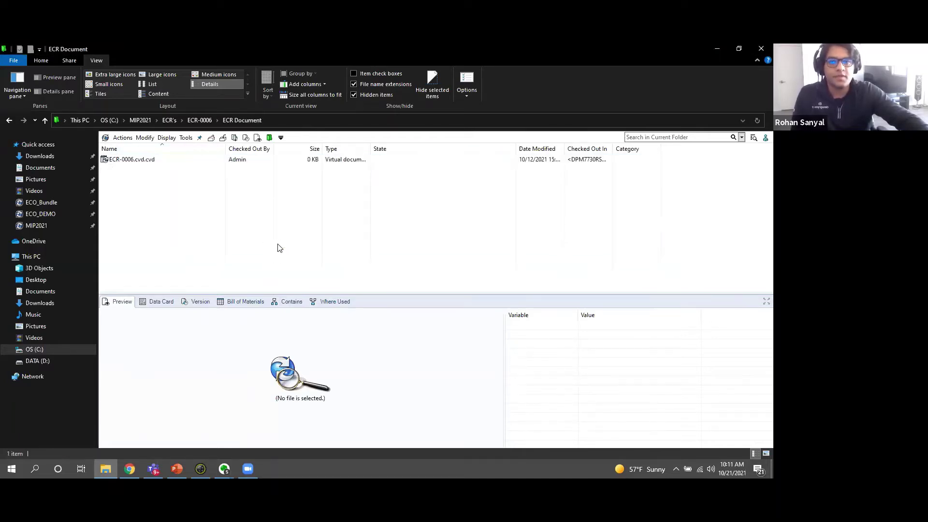
left_click(135, 166)
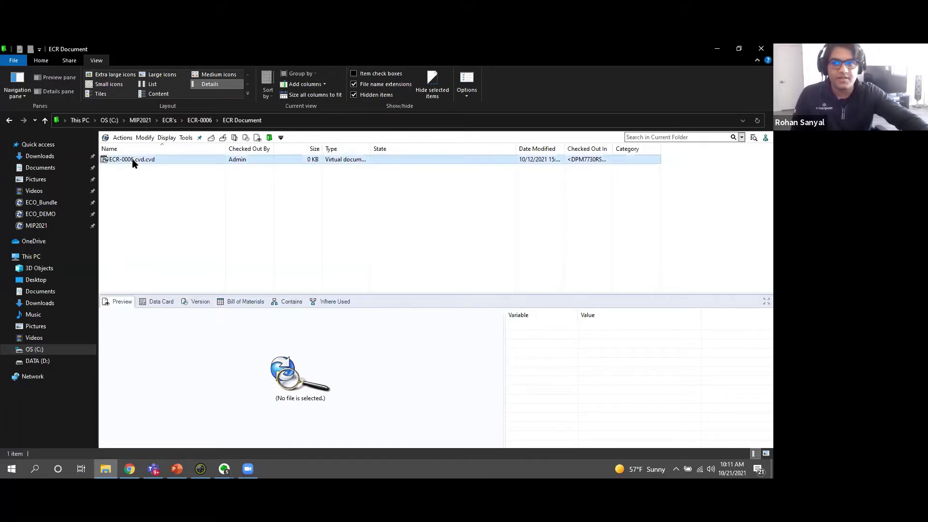
left_click(153, 302)
left_click_drag(447, 294, 469, 206)
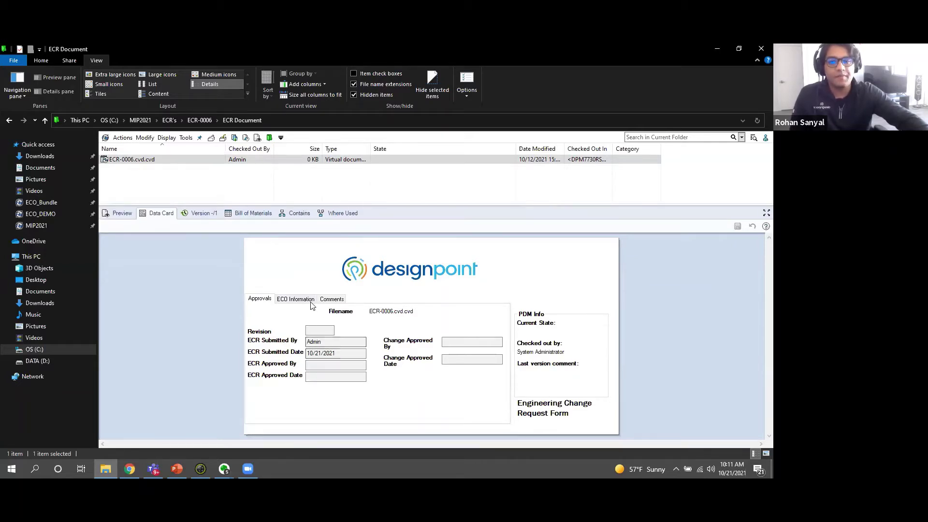
left_click(295, 299)
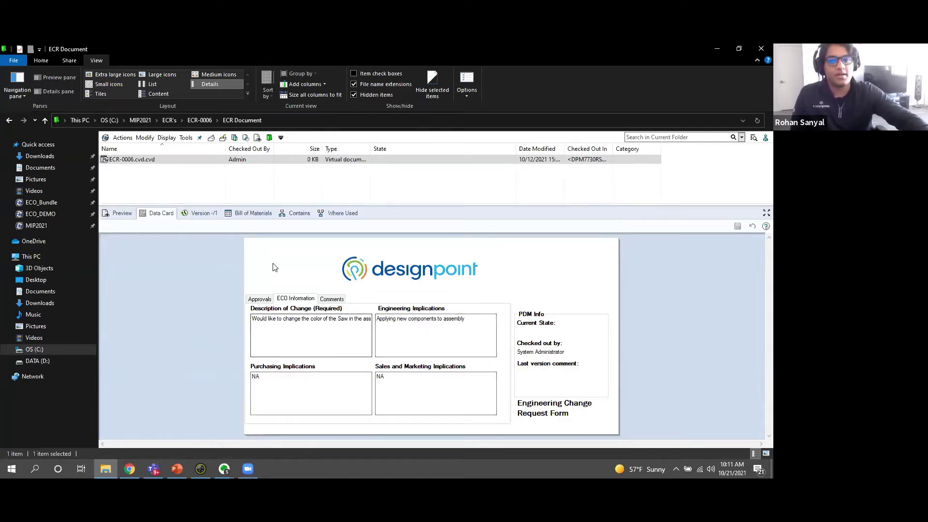
left_click(261, 299)
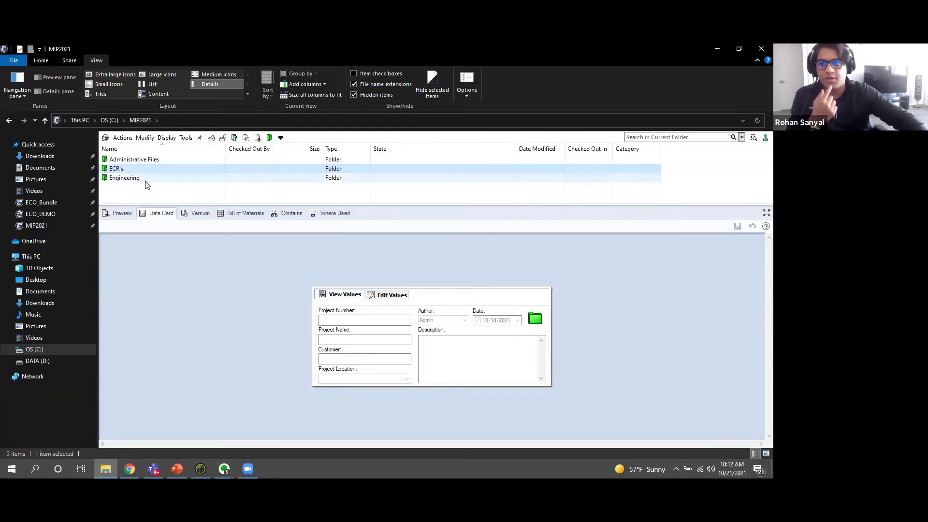
Copy Miter Saw.SLDASM from Engineering > Miter Saw > Miter Saw Assembly 1.
double_click(144, 179)
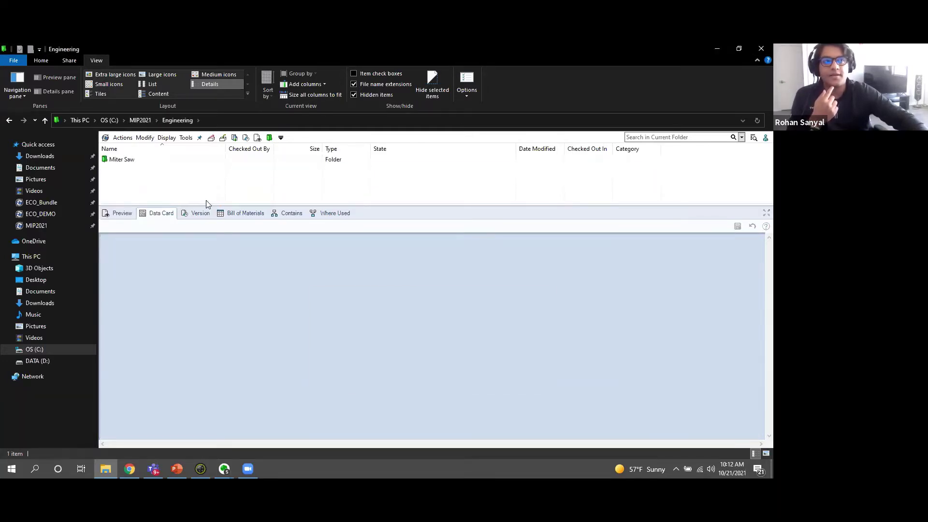
double_click(143, 159)
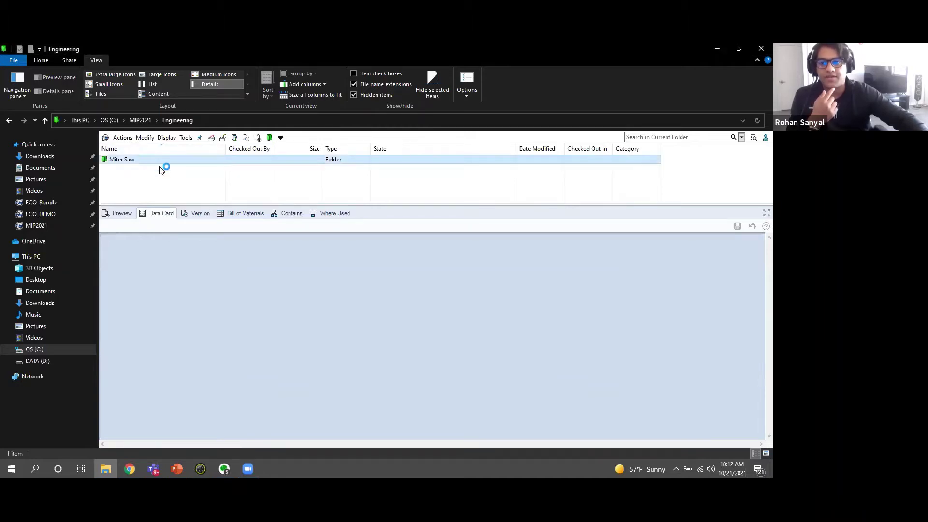
double_click(159, 164)
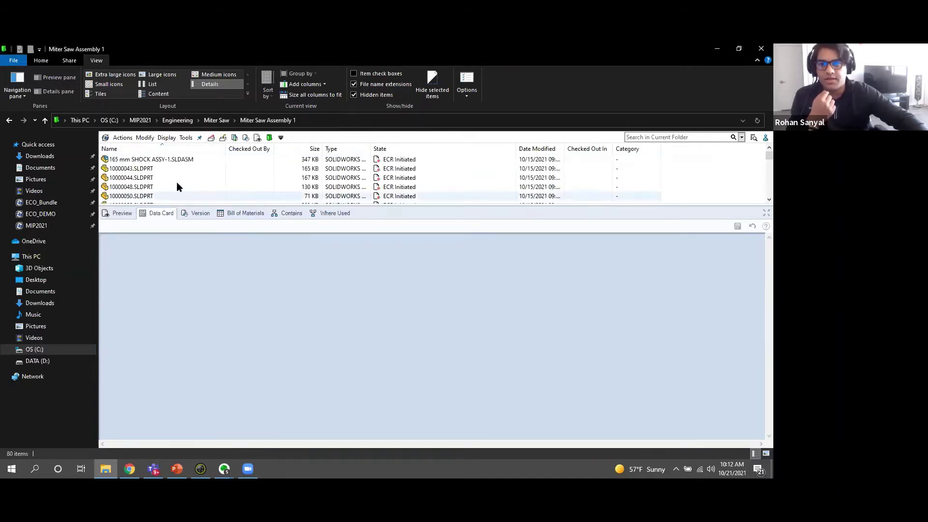
scroll(197, 184, "down", 5)
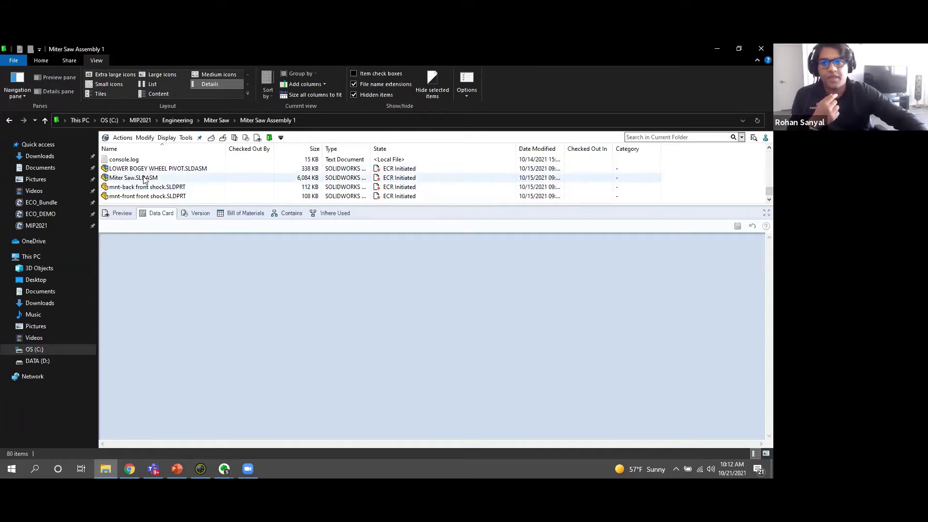
right_click(144, 179)
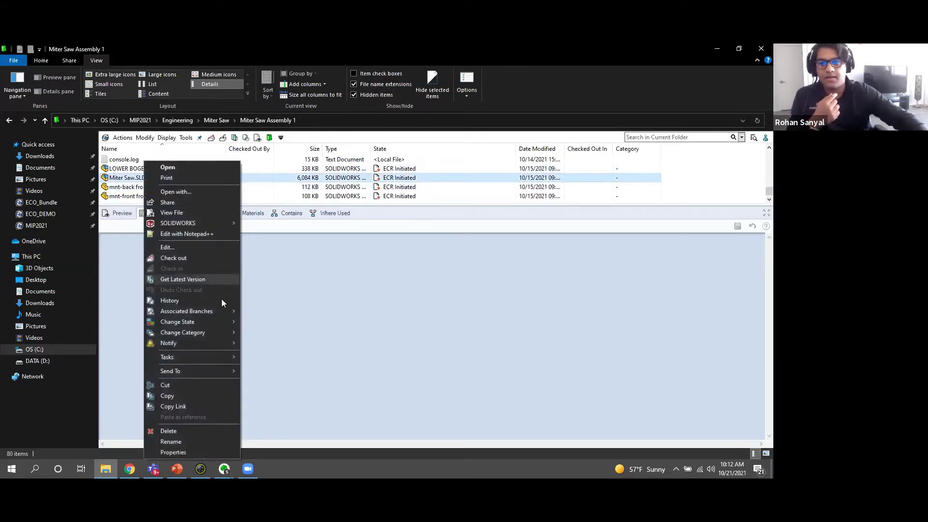
left_click(175, 396)
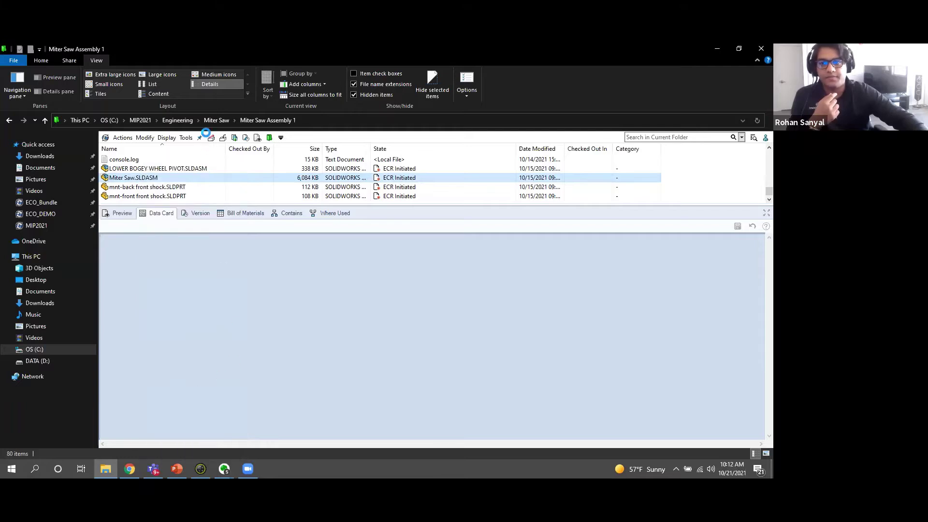
Go to MIP2021 > ECR's > ECR-0006 > ECR Document and select ECR-0006.cvd.cvd.
left_click(140, 121)
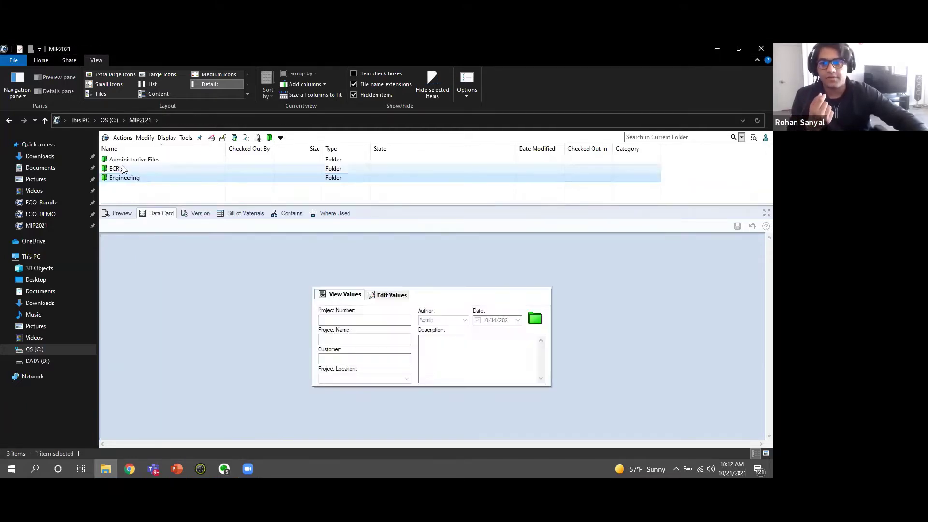
double_click(122, 168)
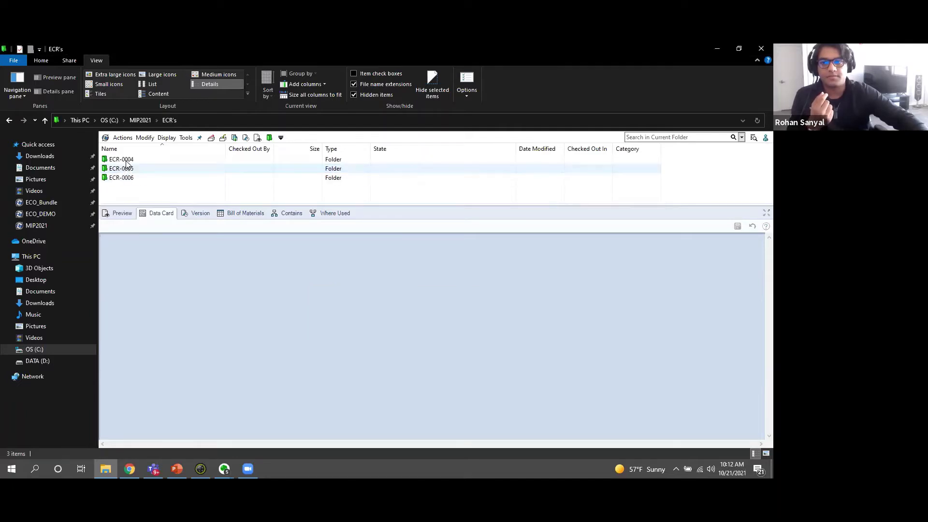
double_click(125, 177)
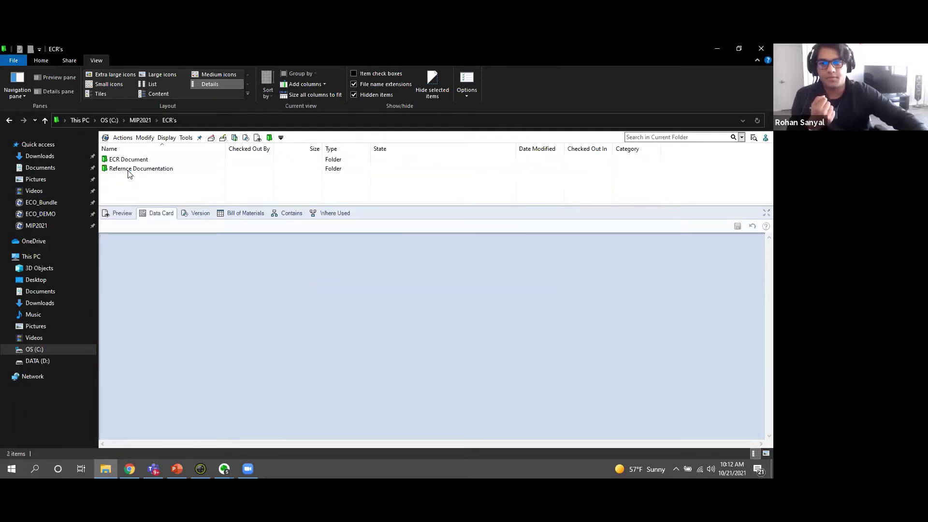
left_click(129, 160)
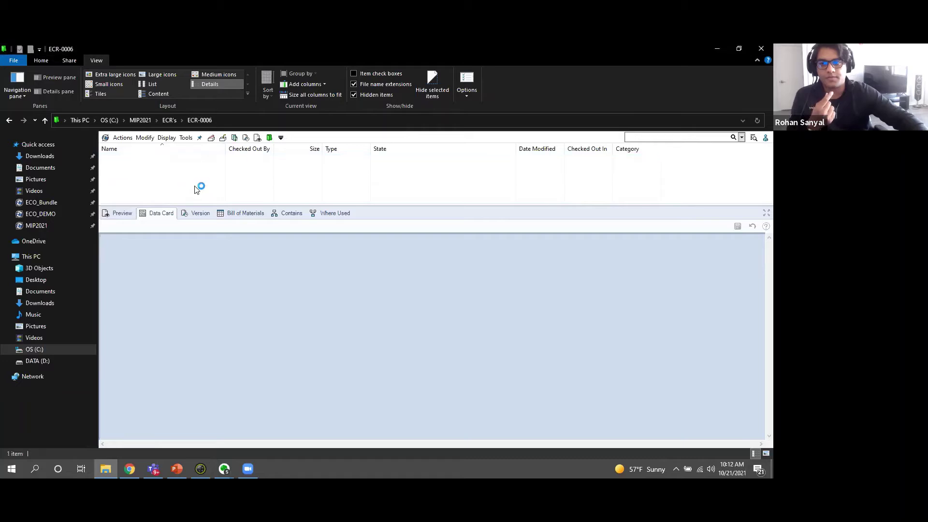
left_click(143, 163)
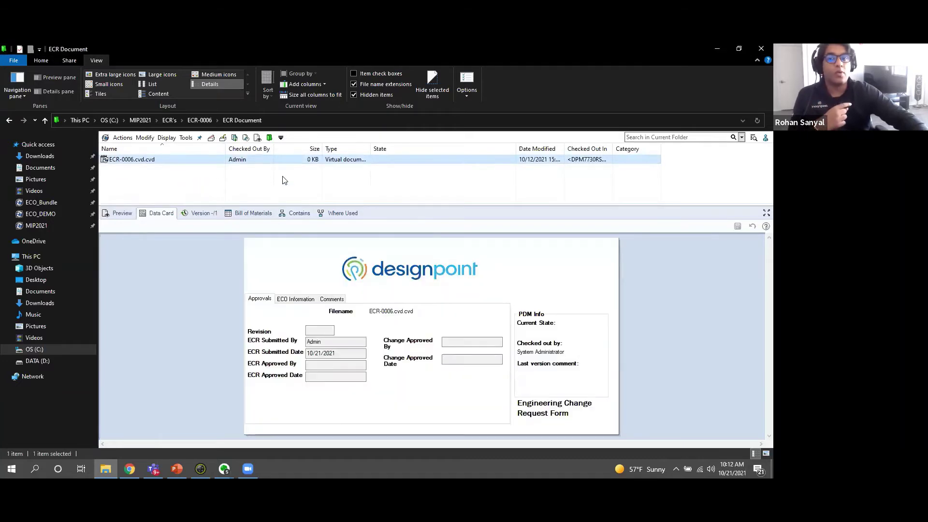
mouse_move(244, 167)
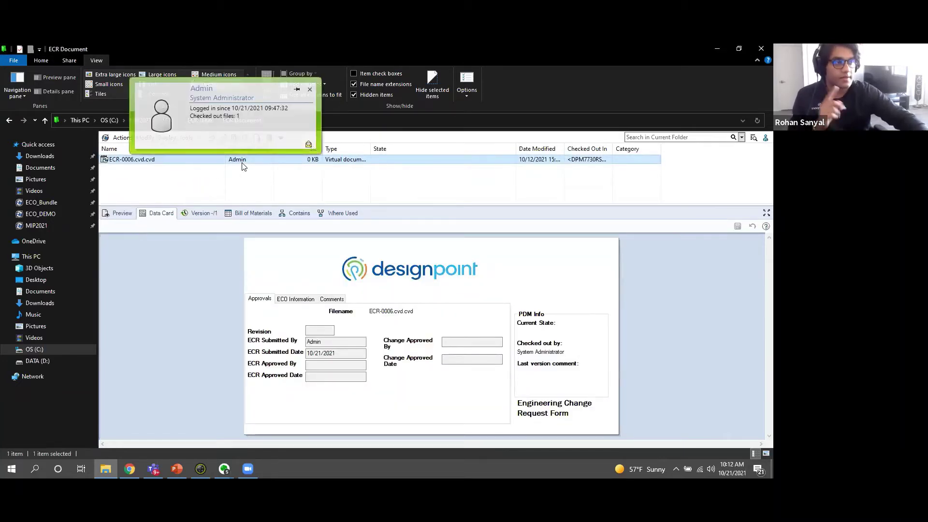
Paste the copied Miter Saw assembly onto ECR-0006.cvd.cvd as a reference.
right_click(151, 161)
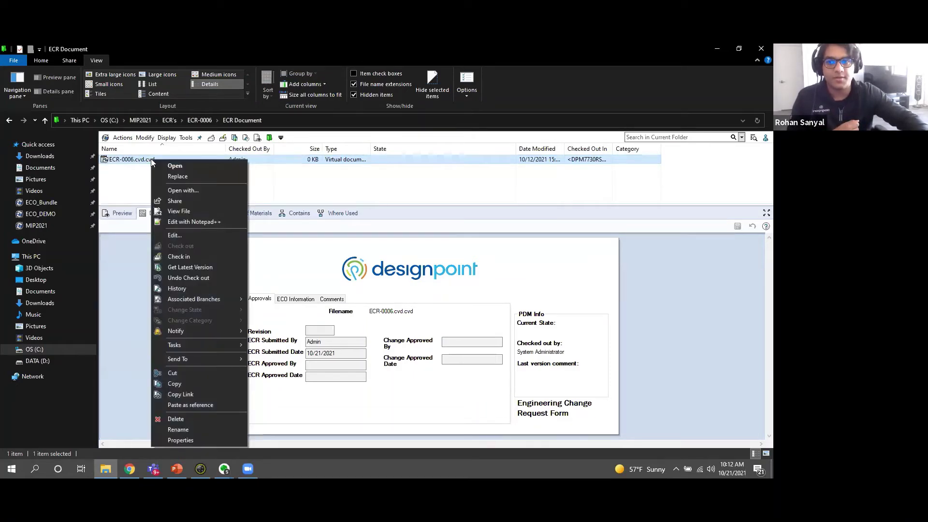
left_click(178, 405)
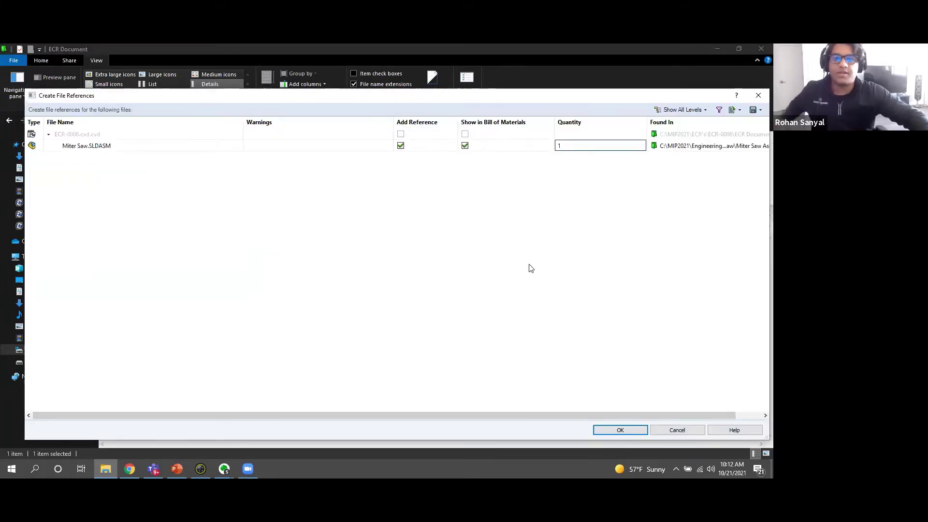
left_click(619, 430)
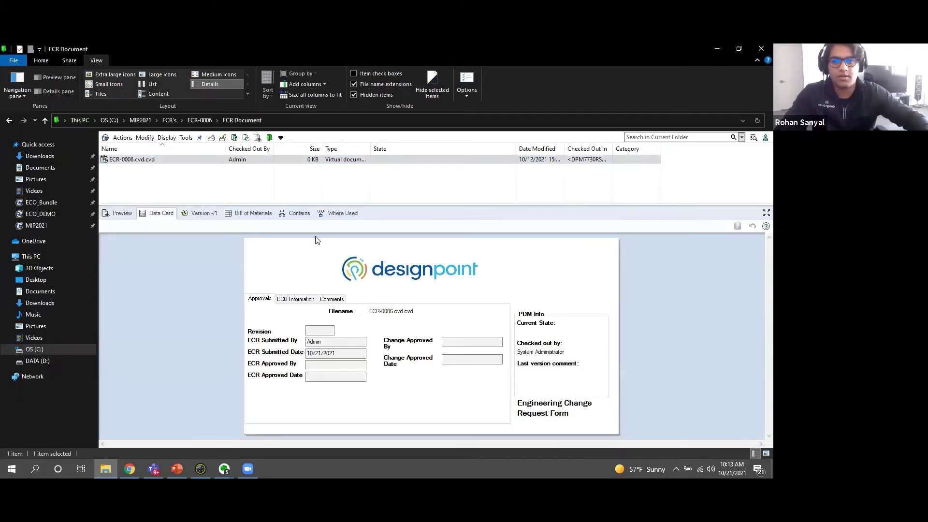
Check in ECR-0006.cvd.cvd with the comment 'Attached Miter Saw to ECR Form'.
left_click(179, 184)
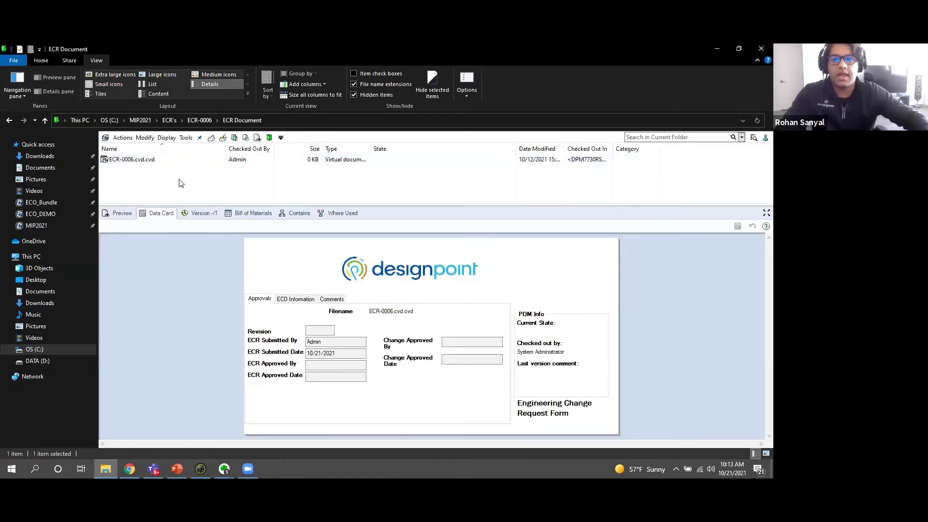
right_click(180, 184)
left_click(161, 166)
left_click(163, 164)
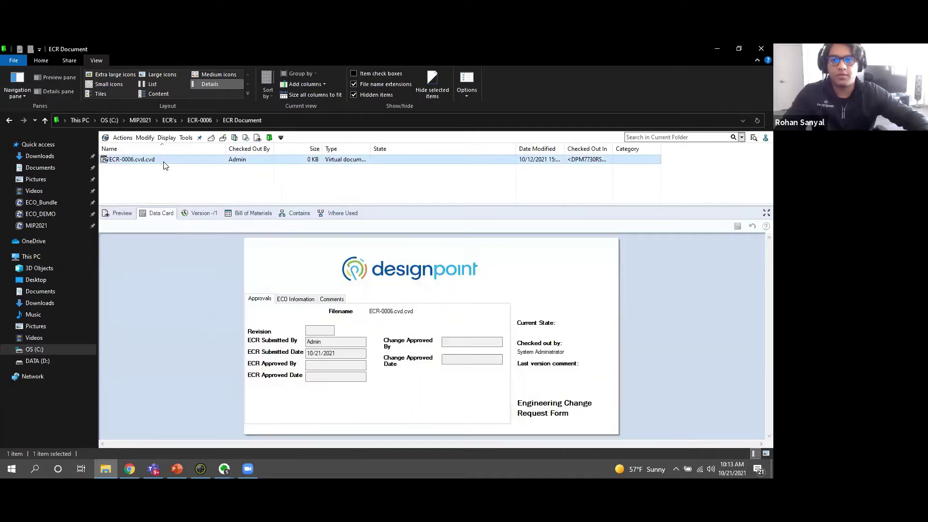
right_click(164, 166)
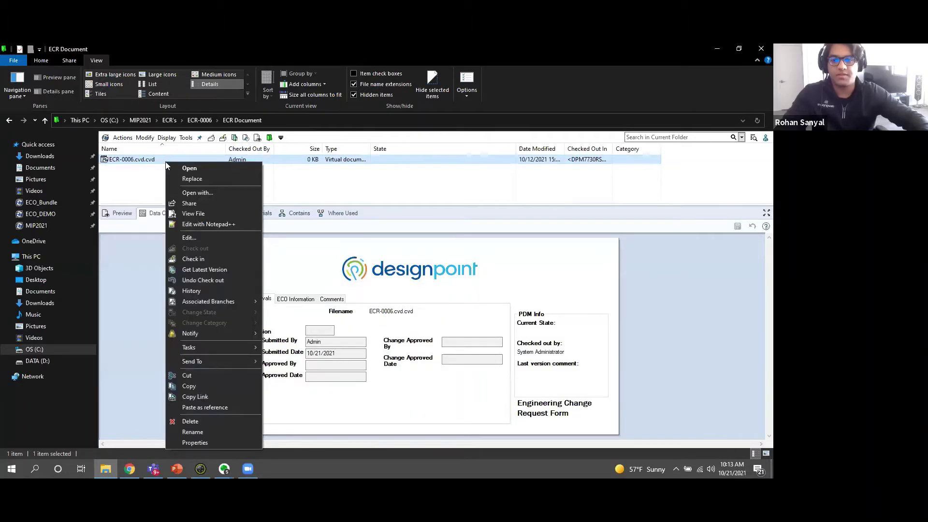
left_click(199, 260)
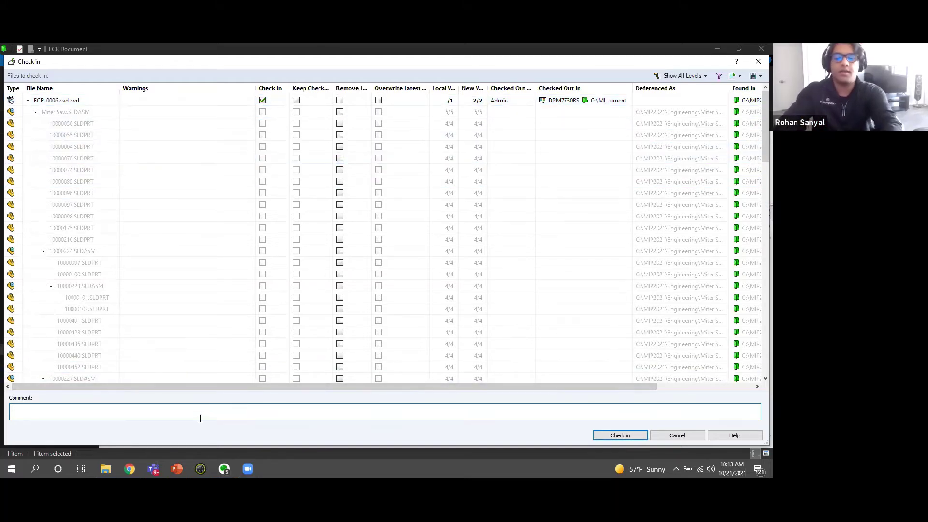
type("Attache")
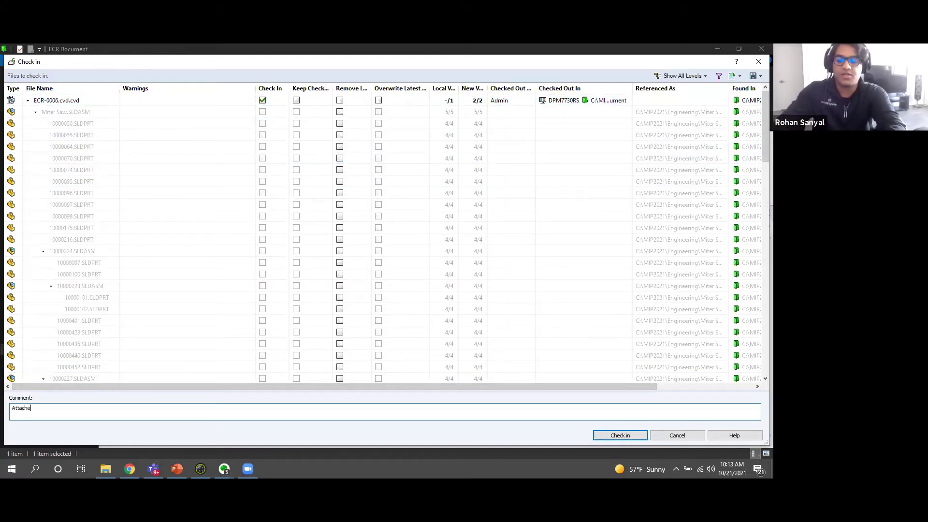
type("d Miter Saw to ECR Form")
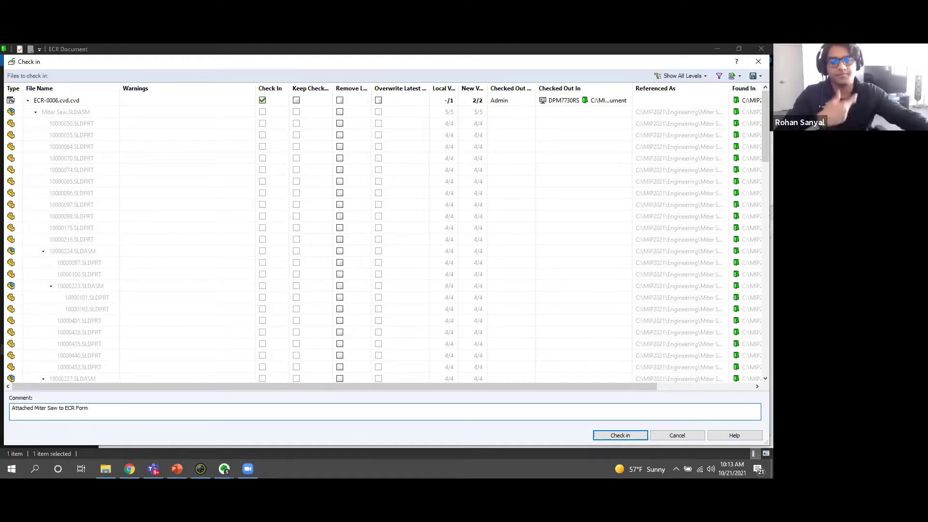
left_click(633, 436)
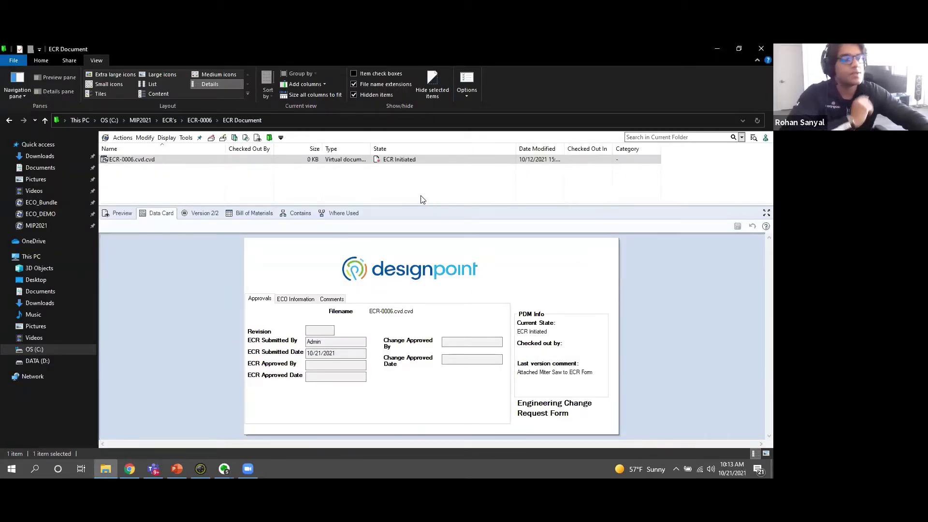
Review ECR-0006's Bill of Materials listing Miter Saw.SLDASM and its parts, then browse to the assembly's folder.
left_click(246, 214)
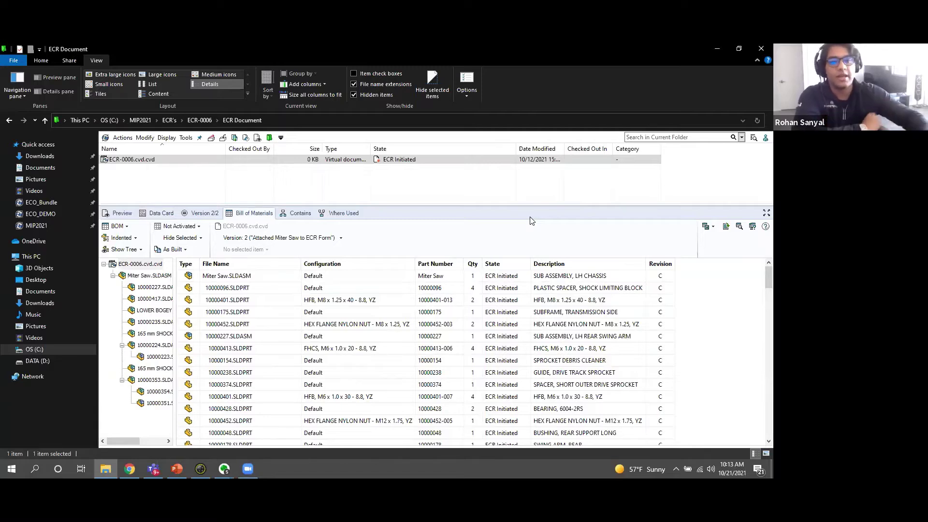
left_click(389, 361)
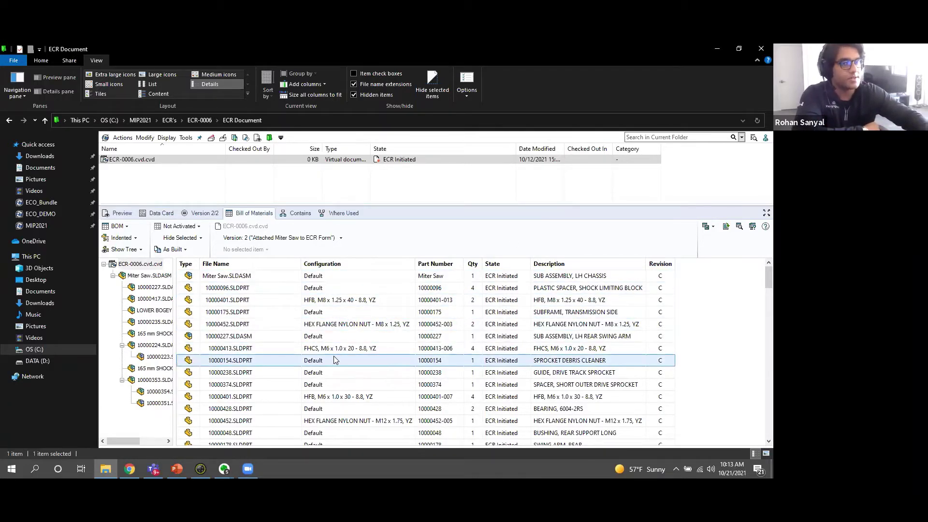
left_click(257, 280)
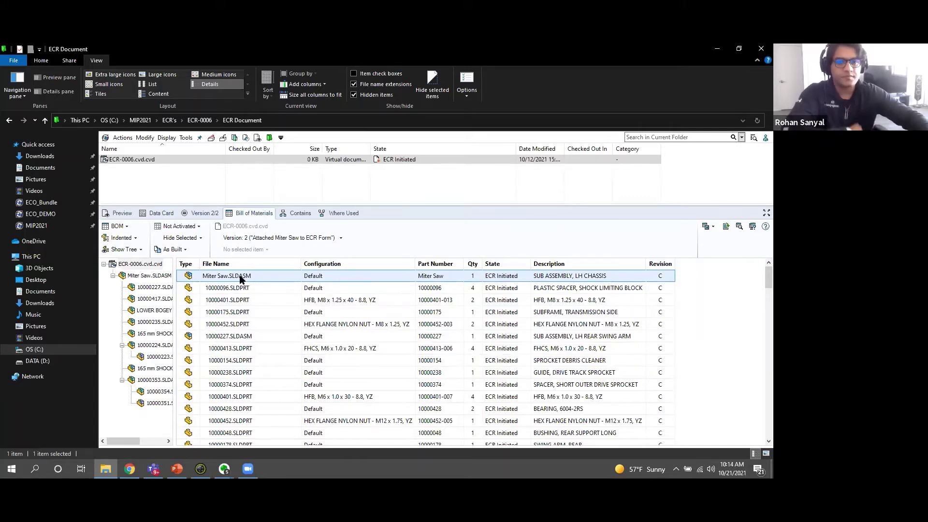
right_click(240, 278)
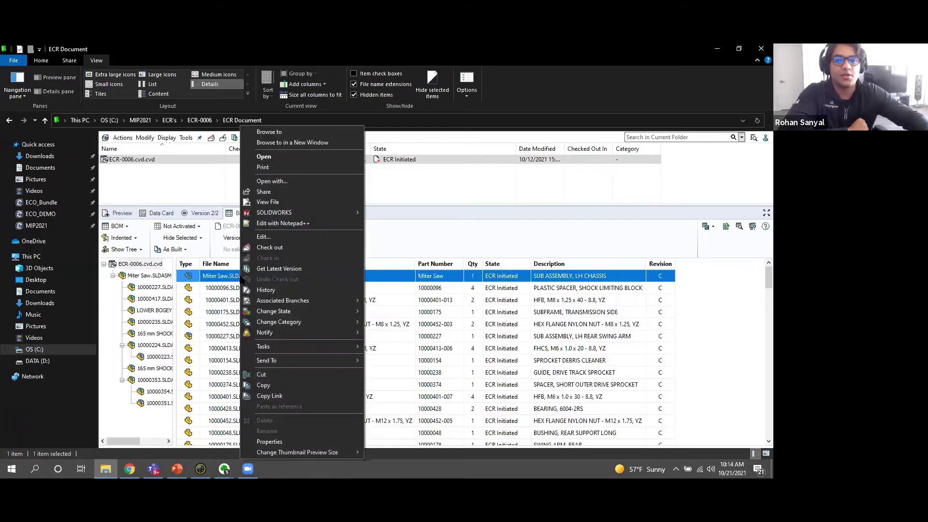
left_click(311, 135)
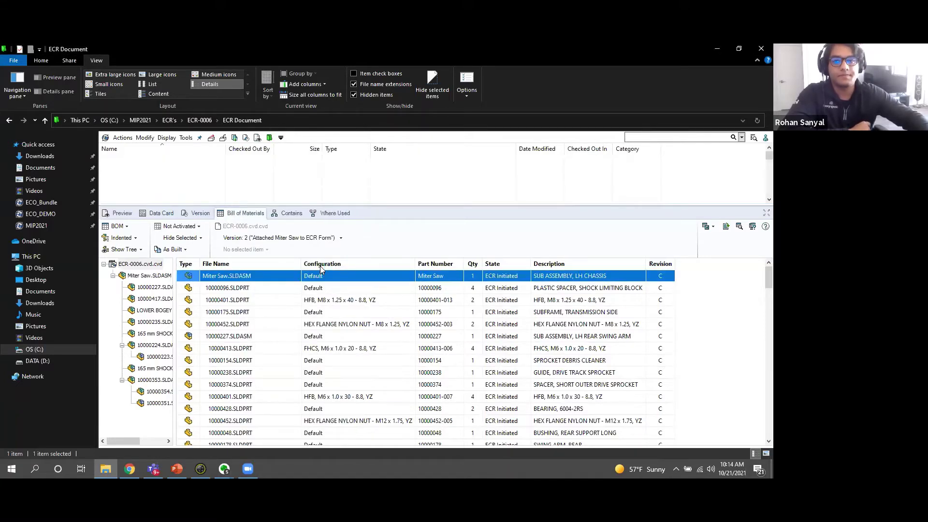
Check Miter Saw.SLDASM's Where Used list for ECR-0004, ECR-0005 and ECR-0006 and their states.
left_click(338, 214)
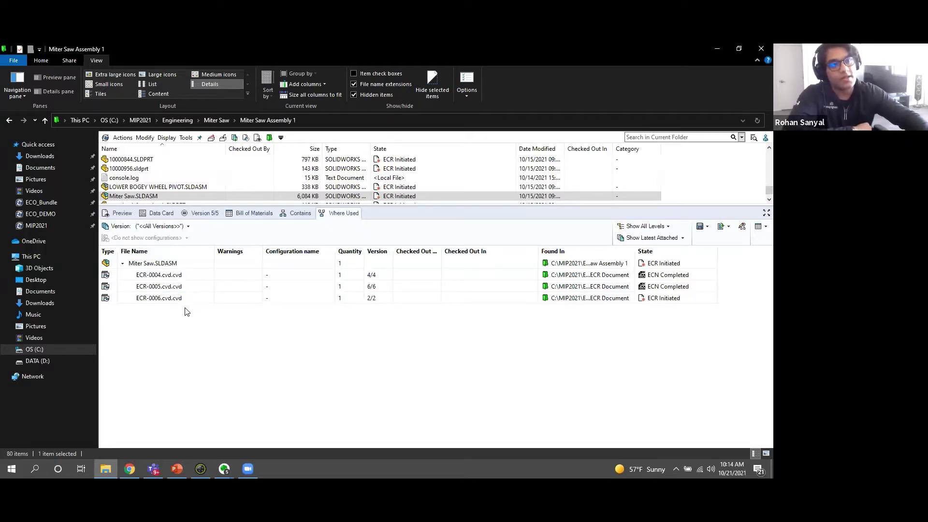
left_click(677, 274)
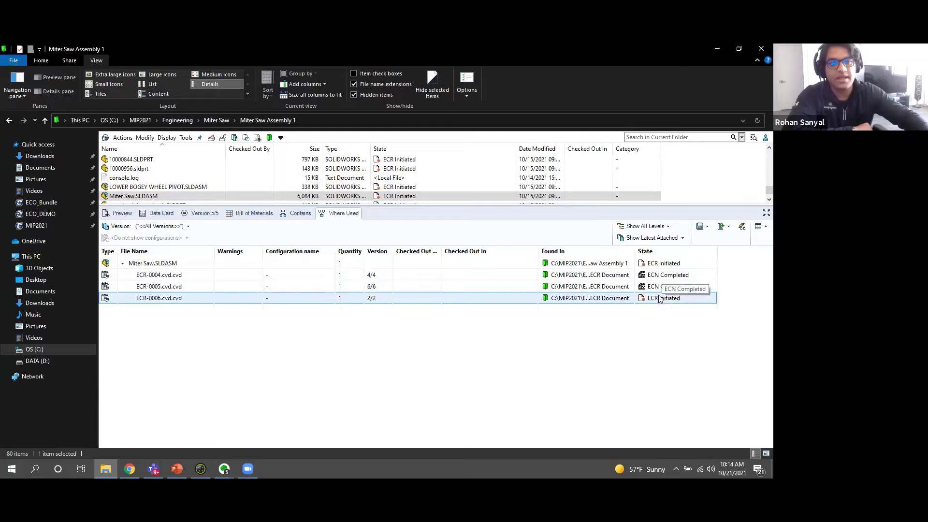
left_click(658, 264)
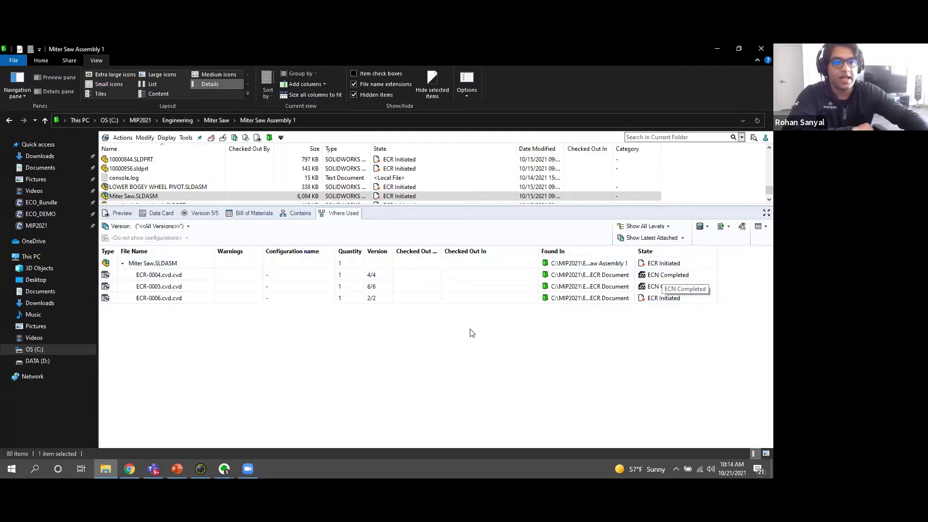
Browse from the Where Used list to ECR-0006.cvd.cvd's folder in the vault.
left_click(141, 300)
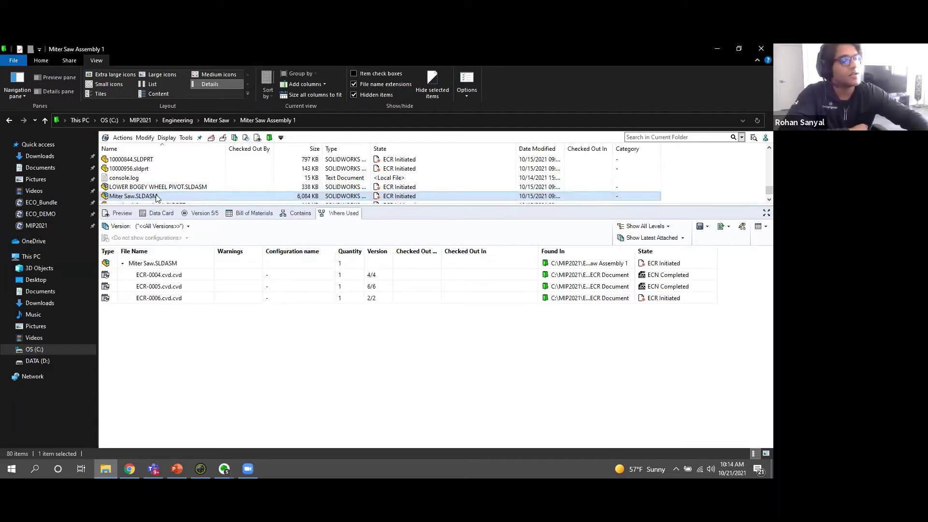
right_click(155, 300)
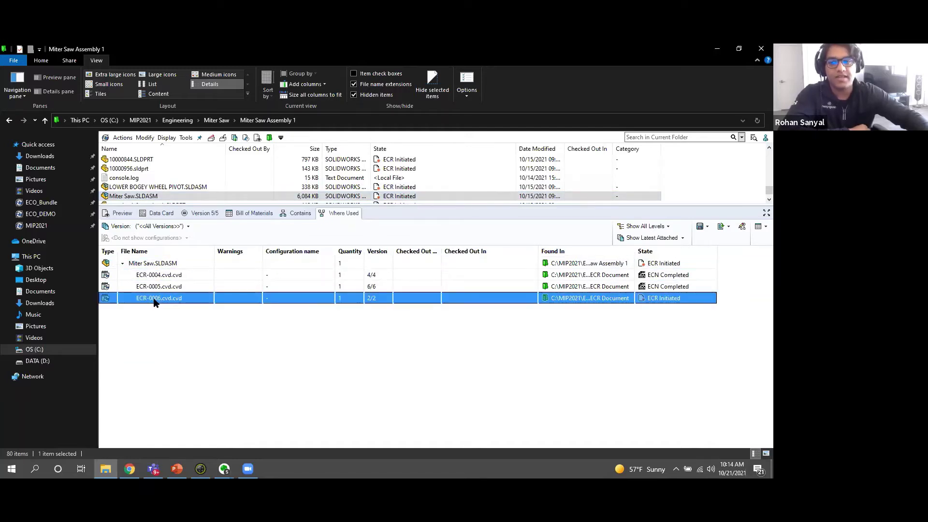
left_click(321, 214)
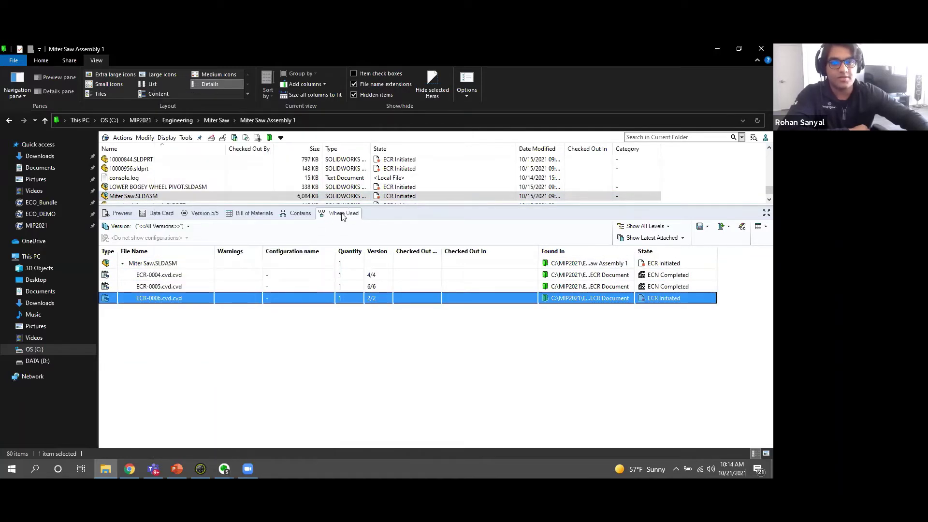
right_click(161, 300)
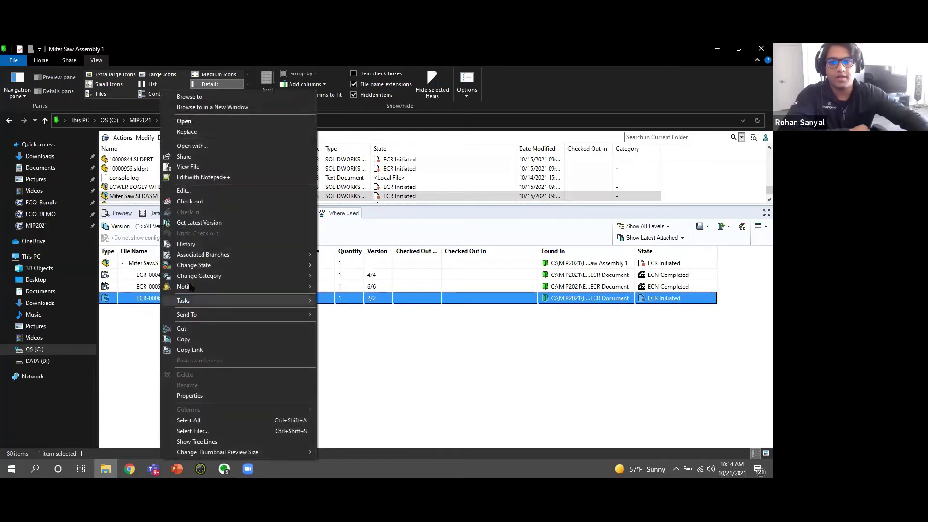
left_click(218, 98)
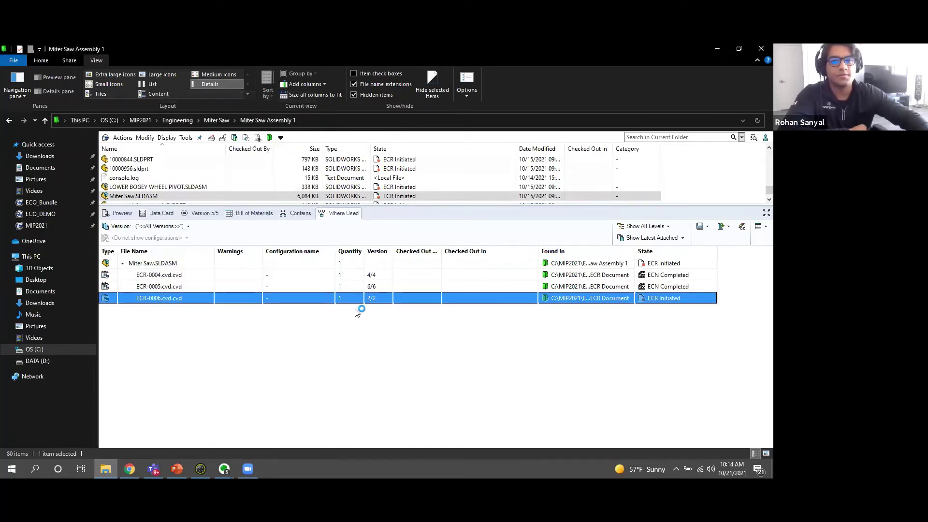
Show the ECO Information page of ECR-0006.cvd.cvd's data card, with the Miter Saw attachment comment.
left_click(161, 215)
left_click(296, 302)
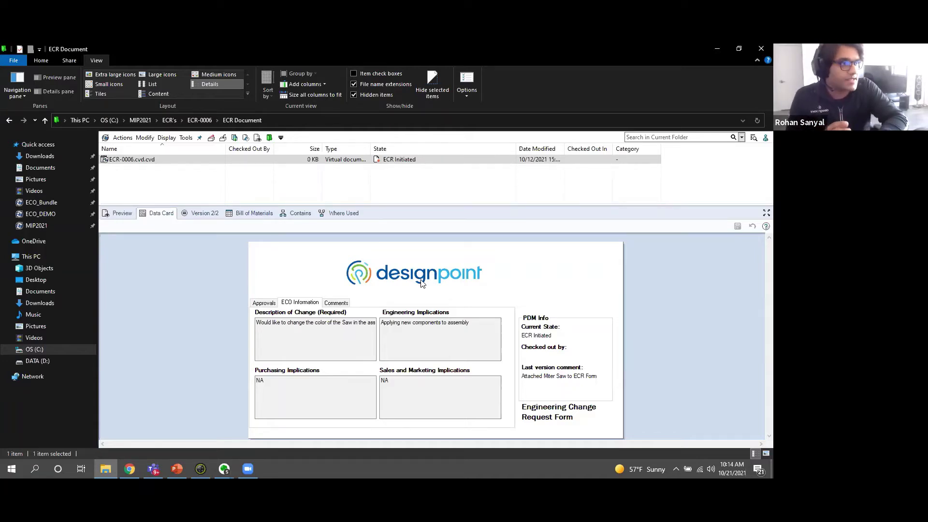
left_click(146, 163)
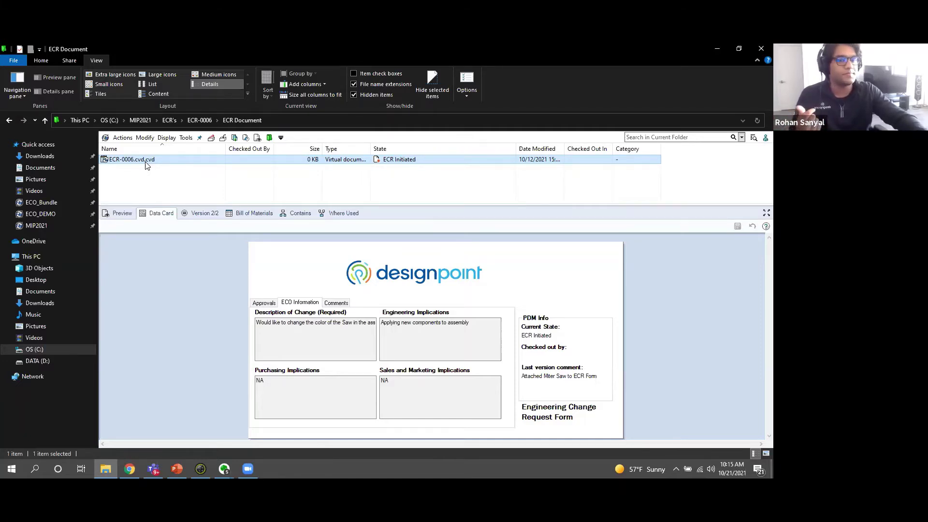
Start the PowerPoint slide show and advance to the Submitting ECRs slide.
left_click(177, 469)
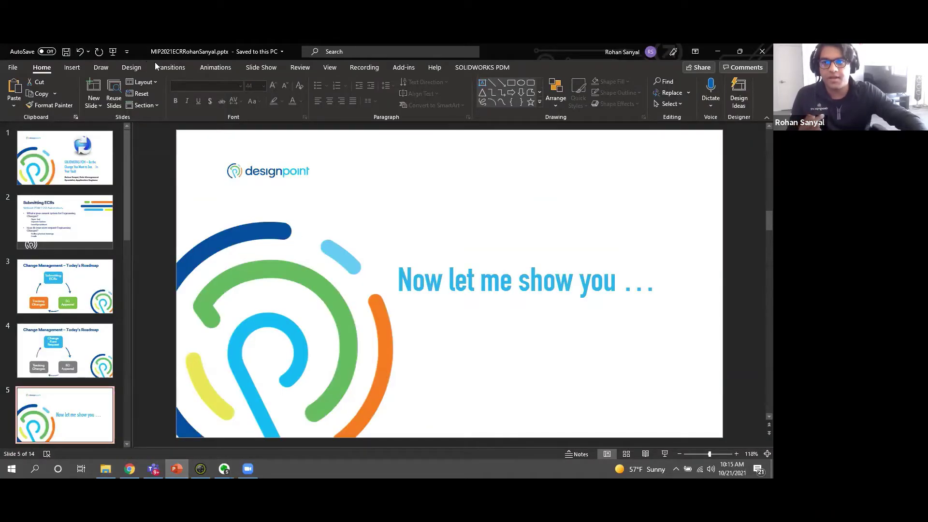
left_click(261, 67)
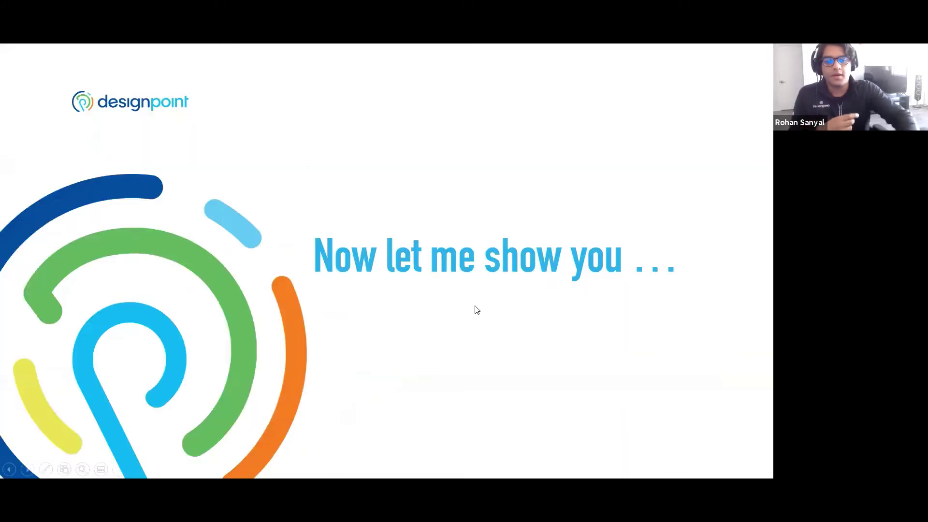
left_click(477, 310)
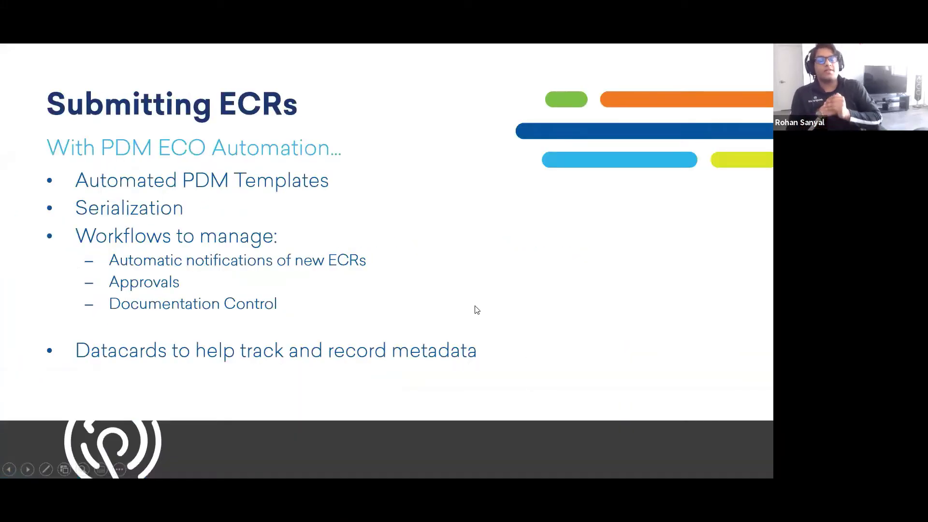
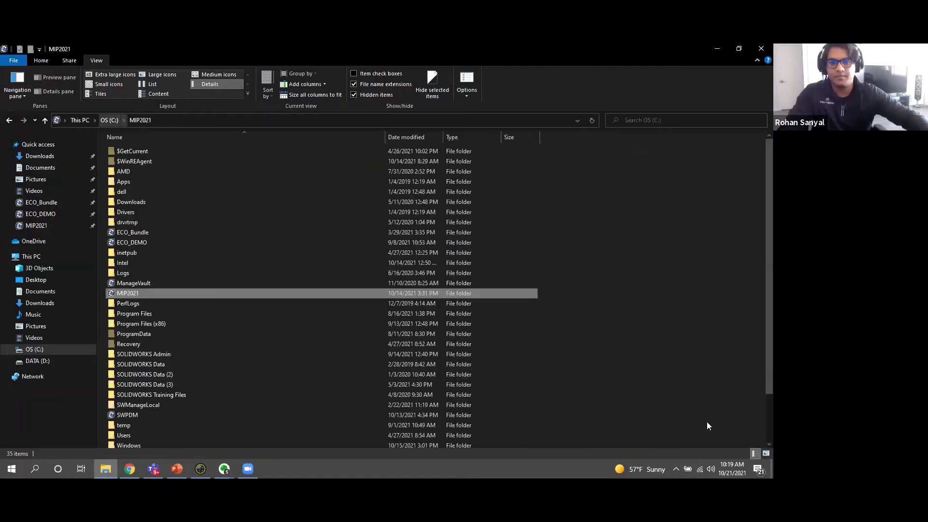
Try logging in to the MIP2021 vault from the PDM tray icon with another user's name.
left_click(676, 469)
right_click(676, 396)
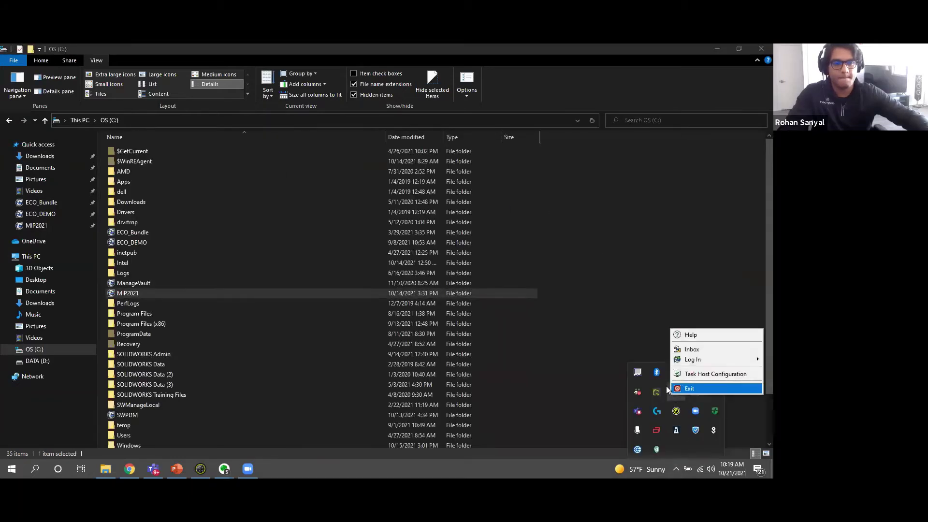
mouse_move(689, 359)
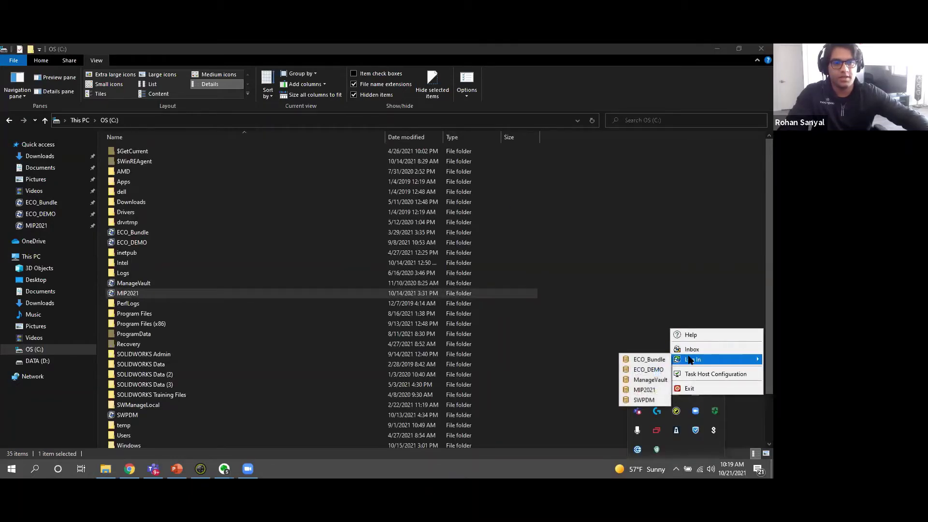
left_click(648, 394)
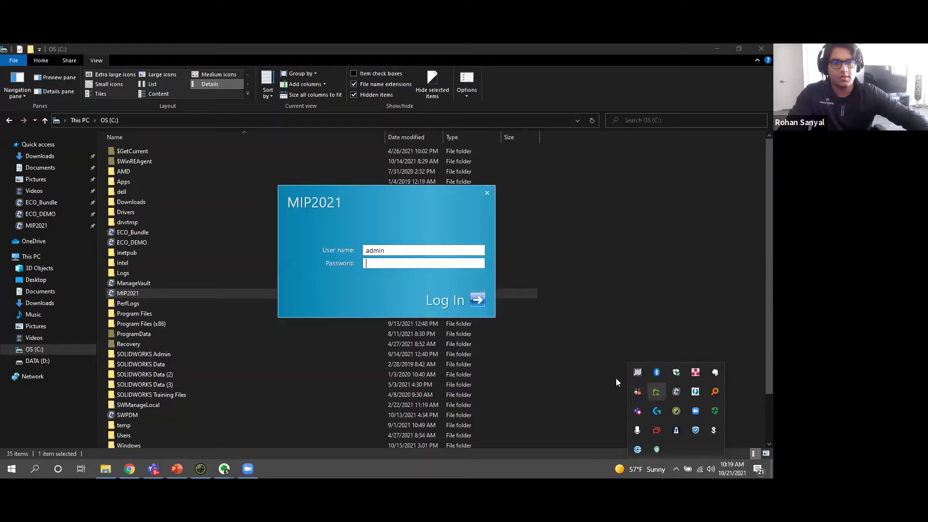
double_click(402, 250)
key("BackSpace")
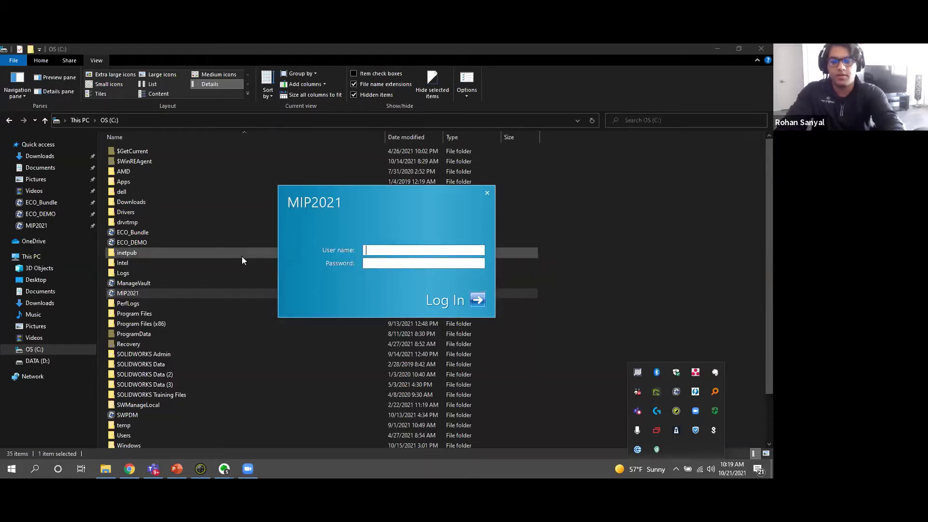
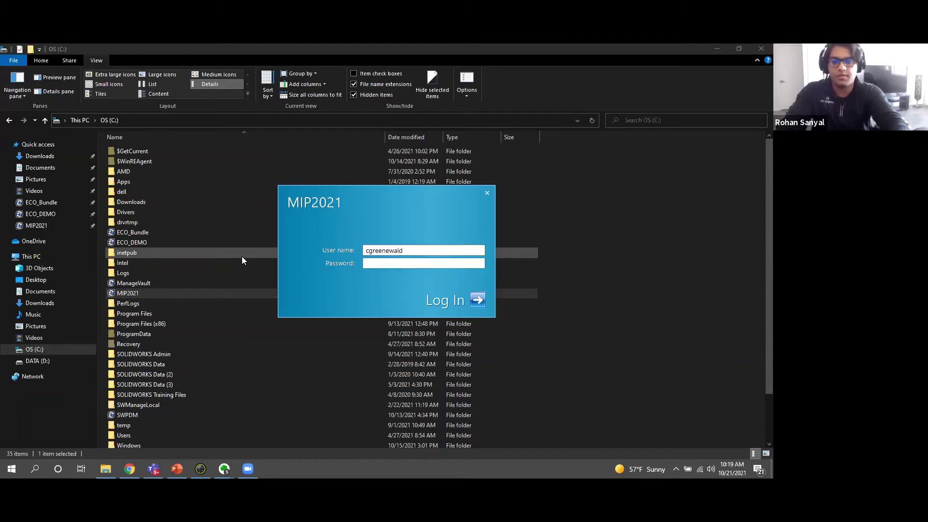
key("Return")
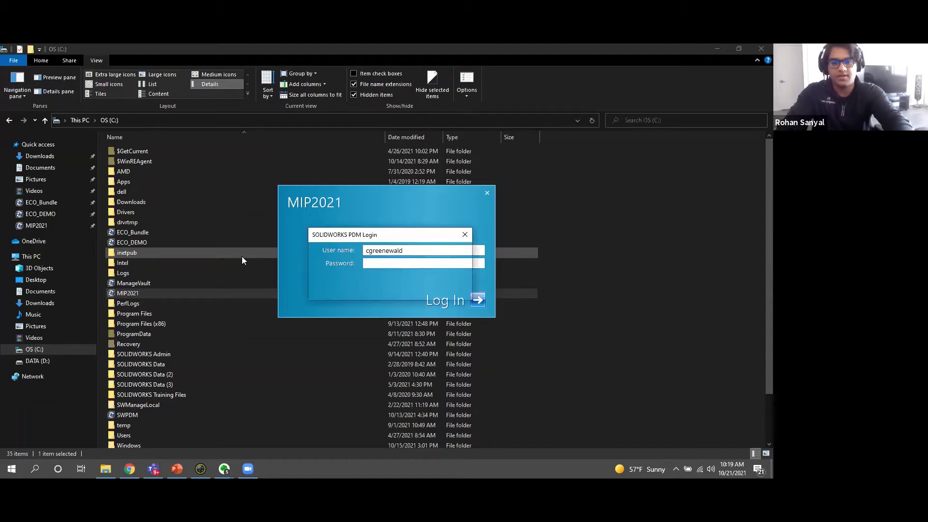
Fix the misspelled user name, enter the password, log in, and open the MIP2021 vault.
left_click(446, 290)
left_click(390, 251)
key("BackSpace")
left_click(442, 262)
left_click(479, 301)
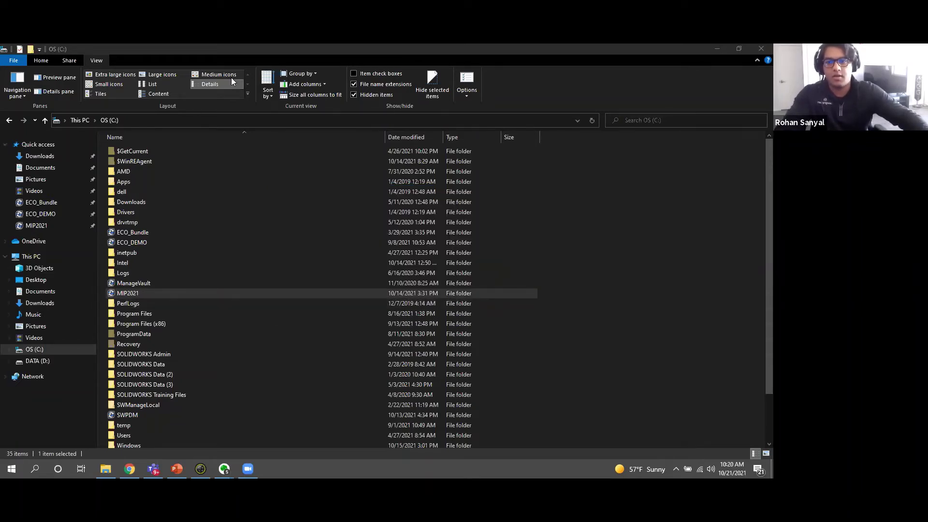
double_click(129, 293)
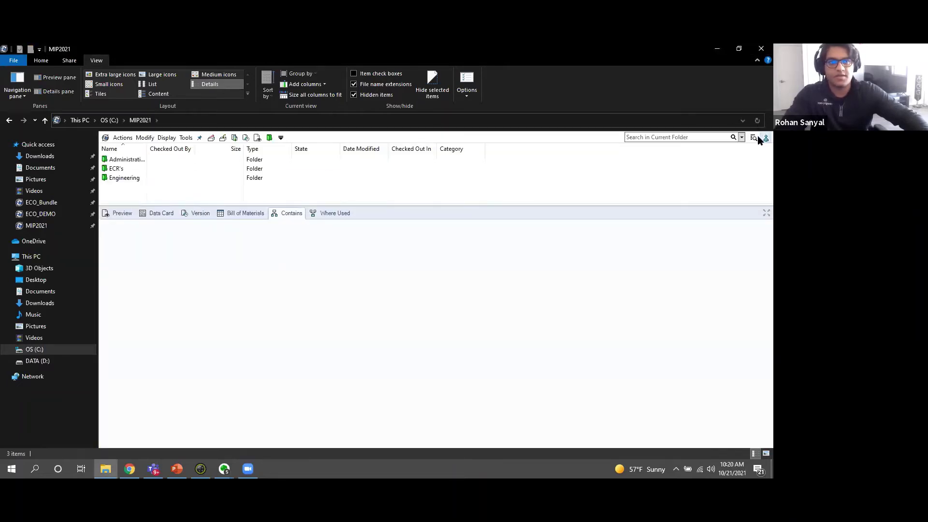
Confirm the logged-in user, then select ECR-0006.cvd.cvd under ECR's > ECR-0006 > ECR Document.
left_click(765, 137)
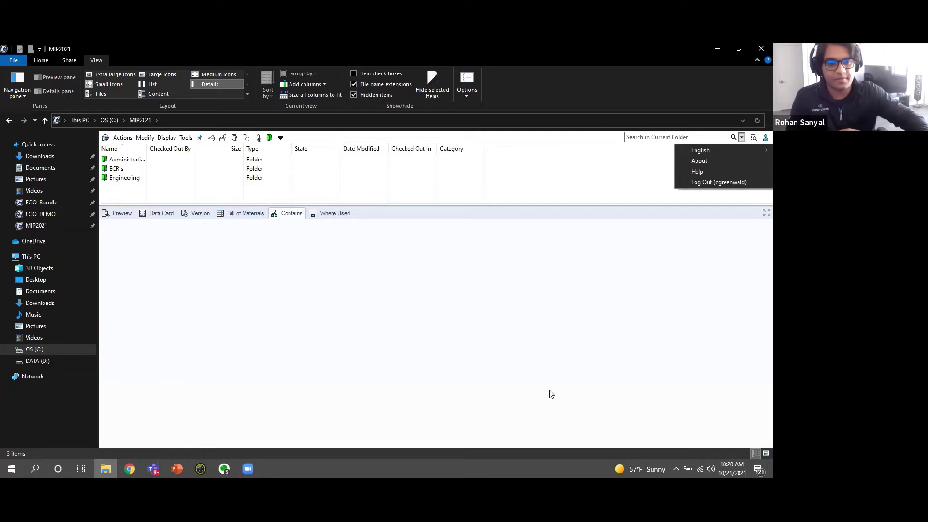
left_click(121, 169)
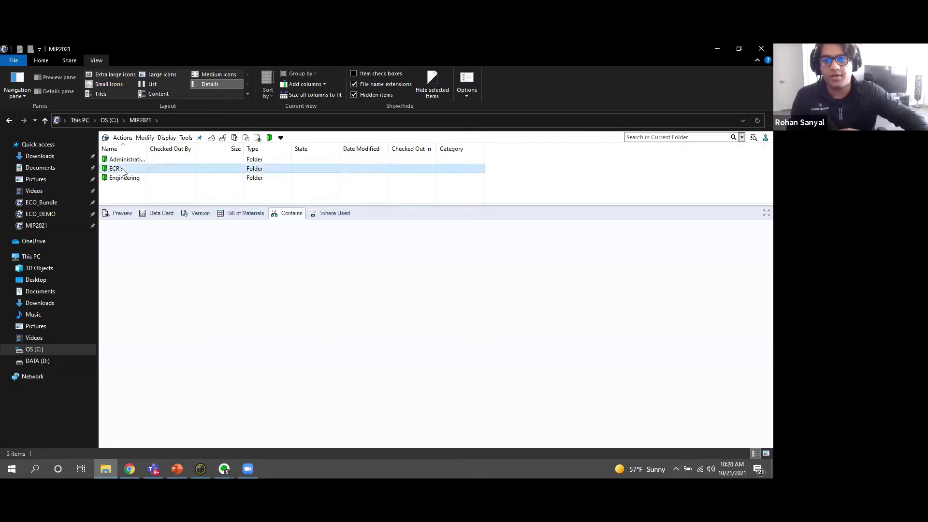
double_click(122, 170)
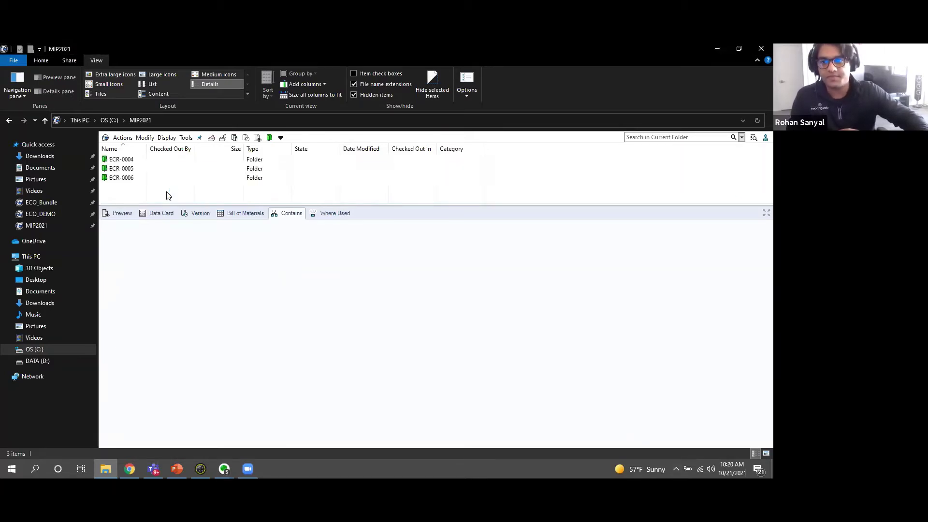
left_click(118, 179)
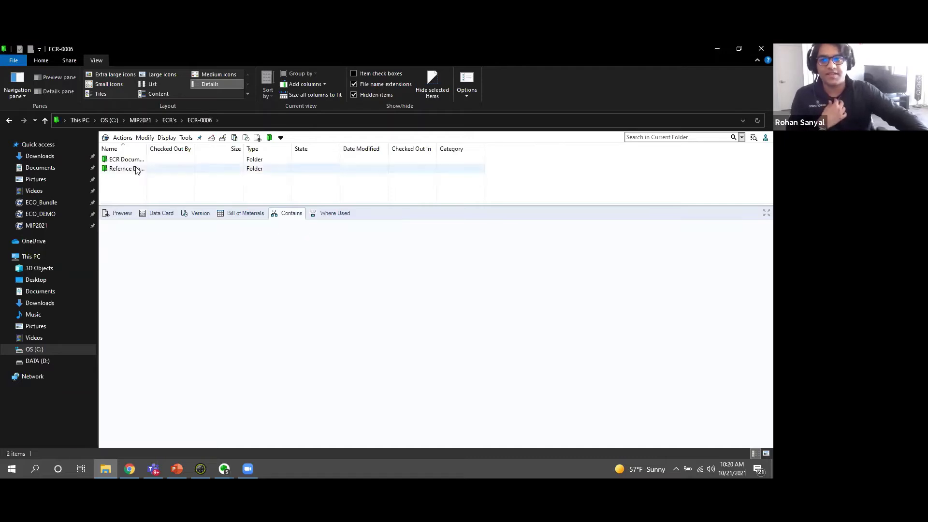
double_click(152, 159)
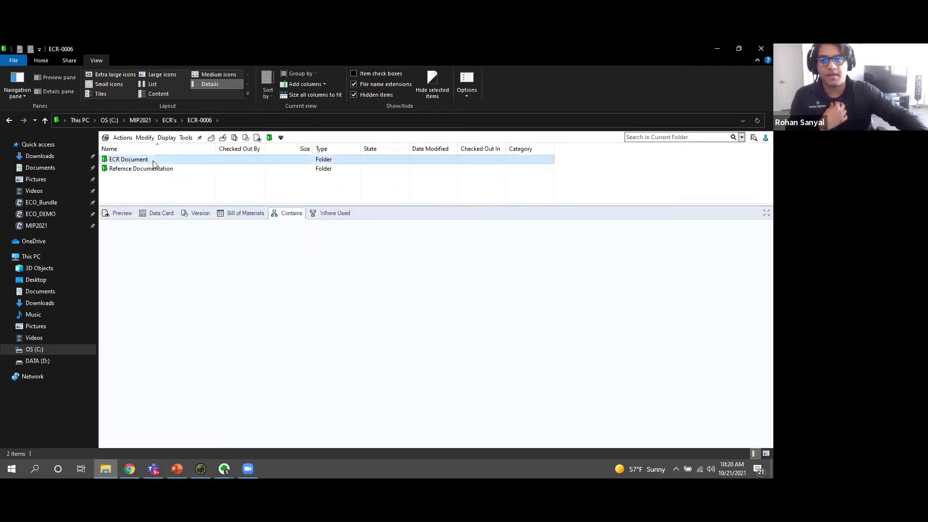
left_click(145, 160)
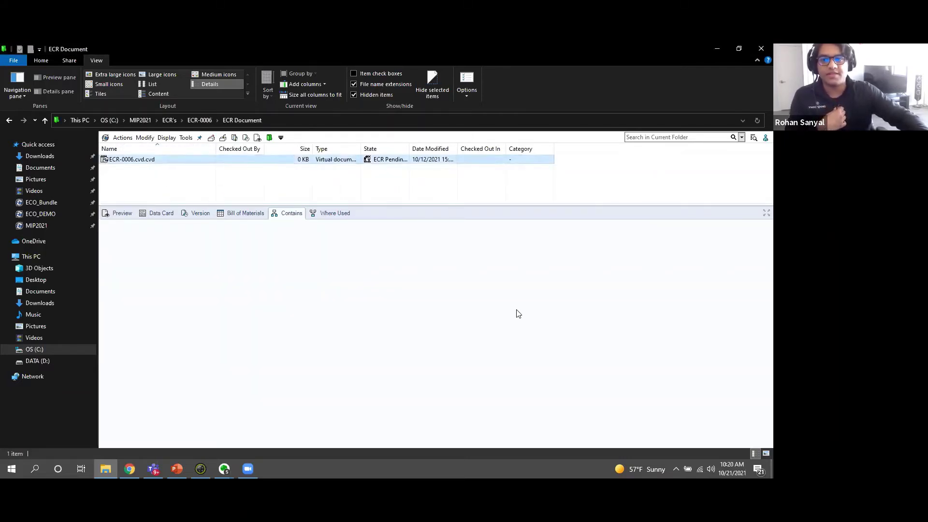
Read the data card's ECO Information, including the change description and engineering implications.
left_click(161, 213)
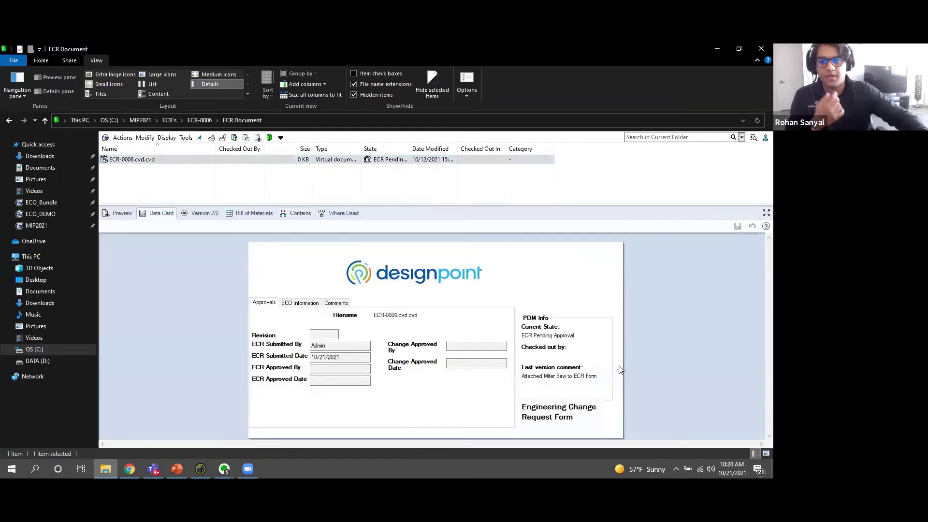
left_click(300, 303)
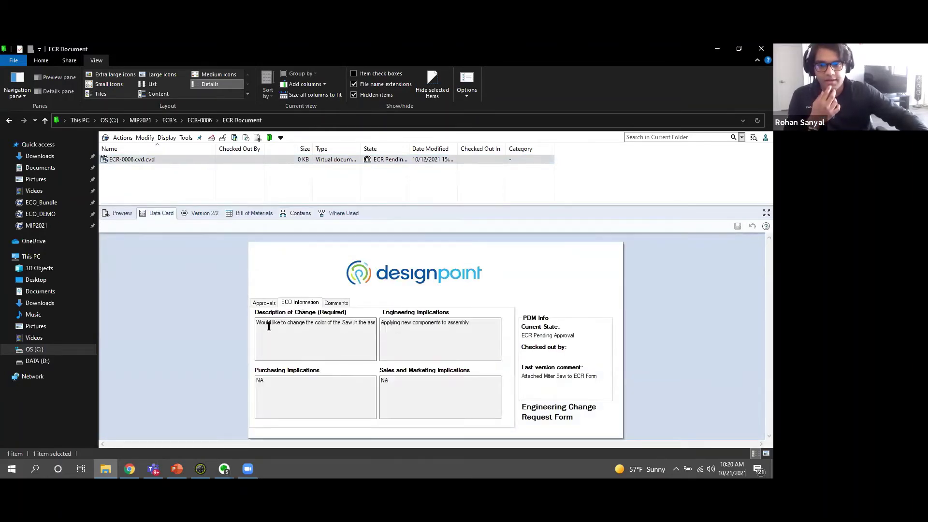
left_click_drag(269, 327, 385, 329)
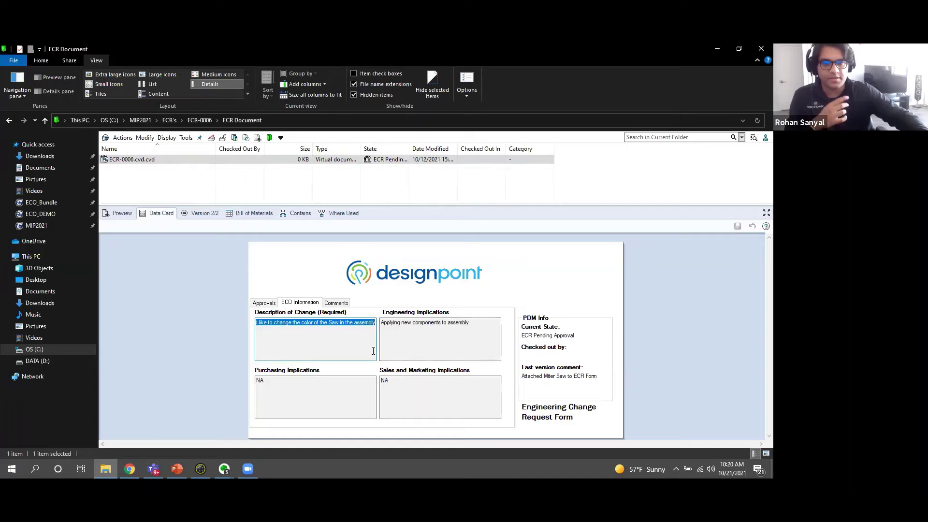
left_click(468, 328)
left_click_drag(451, 328, 361, 328)
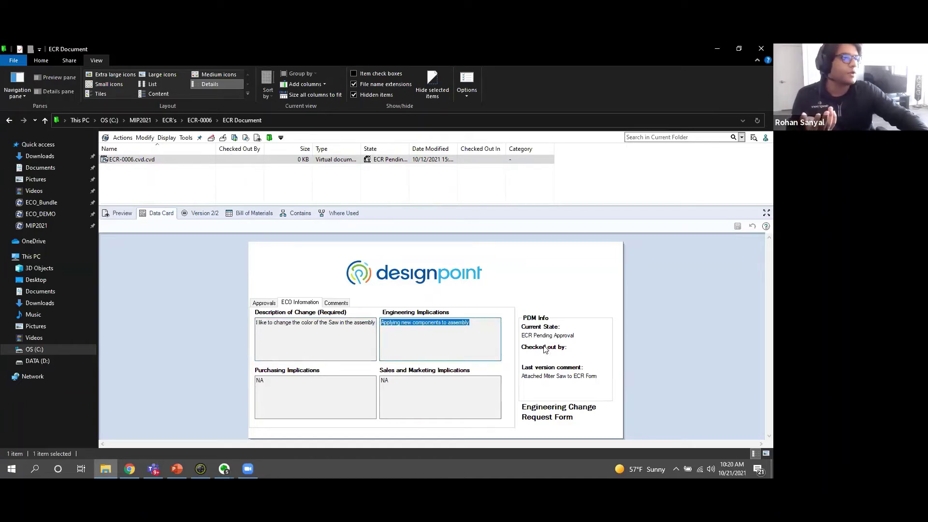
Approve ECR-0006.cvd.cvd (ECR Approved) with comment 'Looks good to me!' and notify the listed user.
right_click(170, 160)
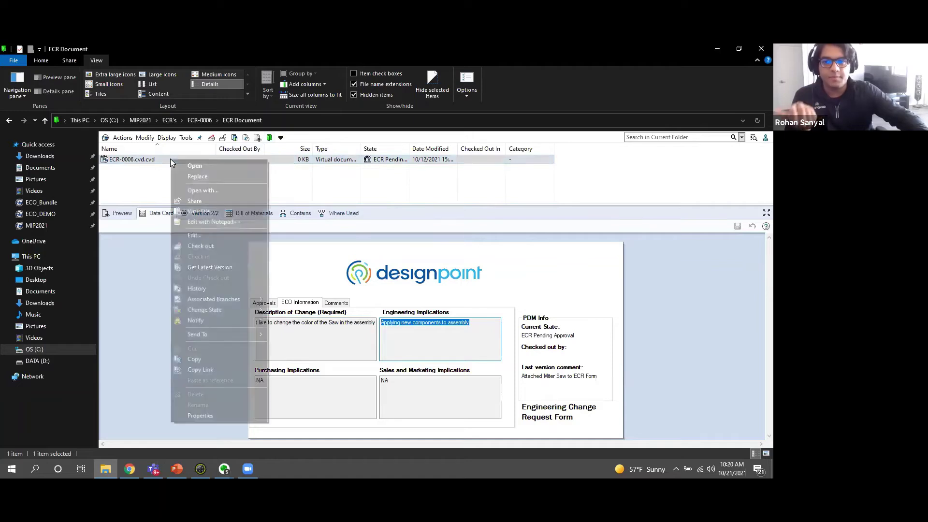
mouse_move(211, 308)
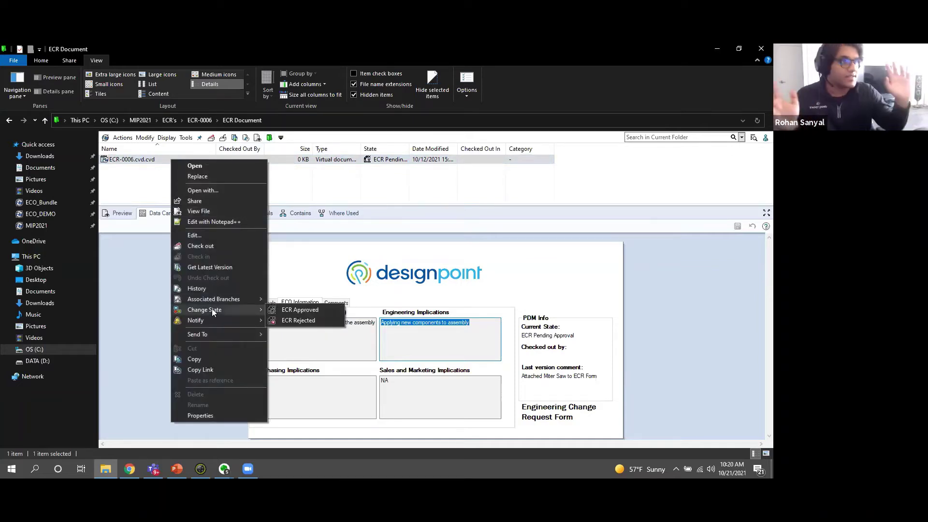
left_click(287, 310)
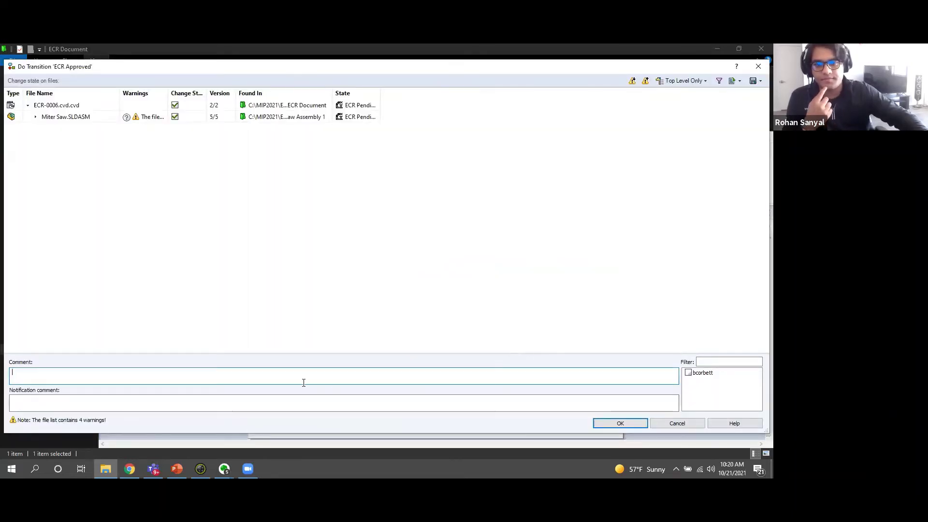
left_click(255, 373)
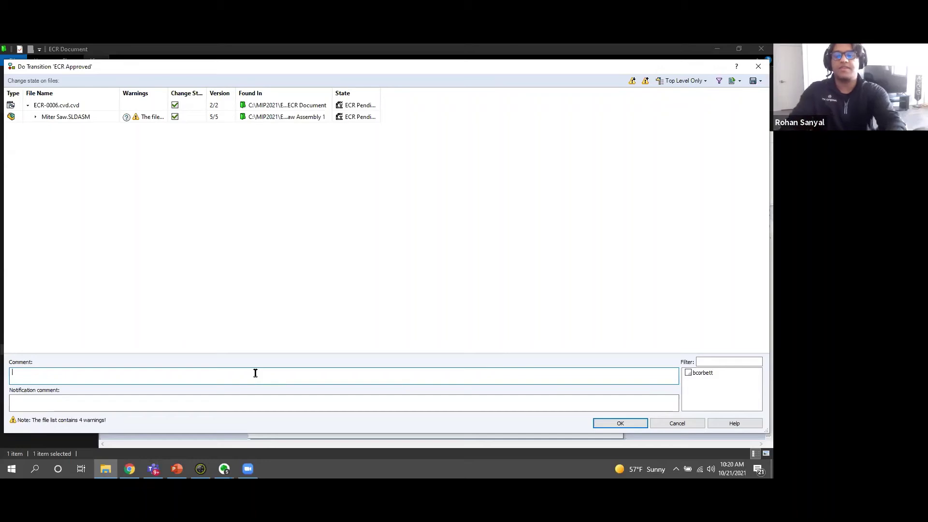
type("Looks ")
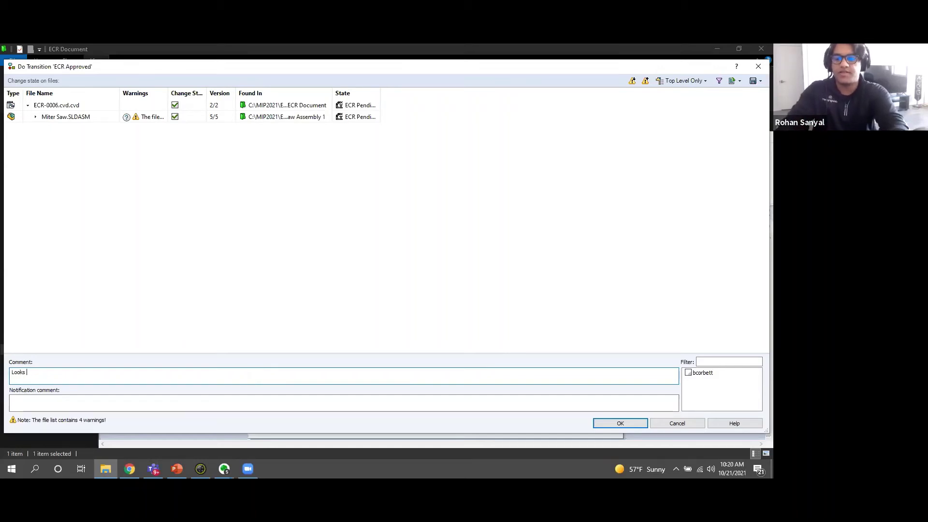
type("good to me!")
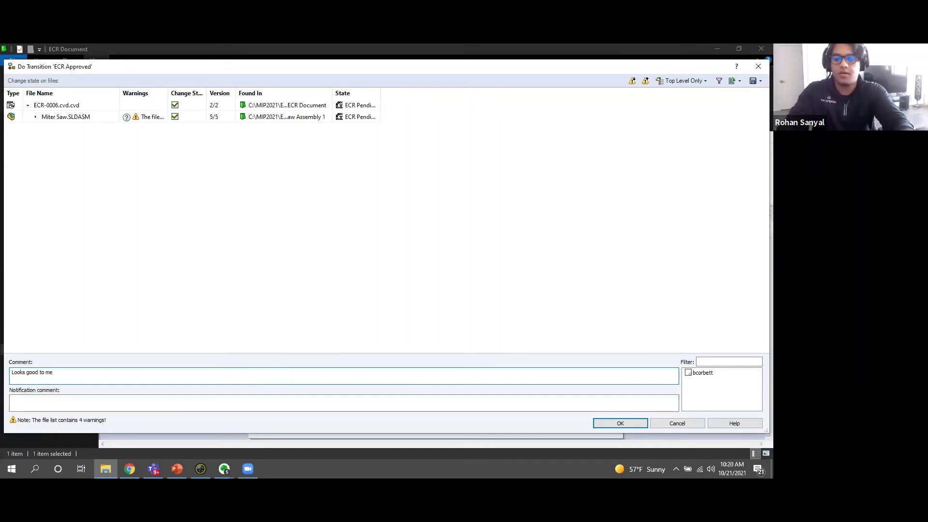
left_click(689, 373)
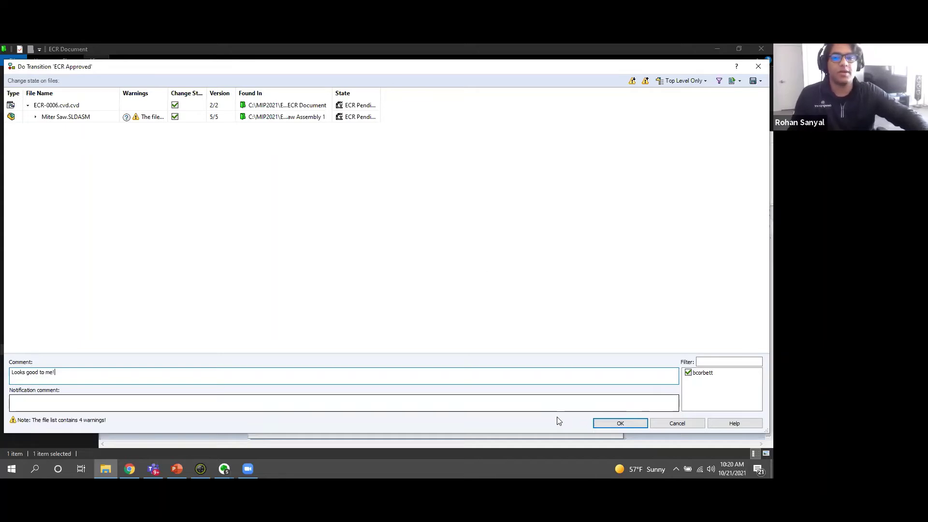
left_click(608, 424)
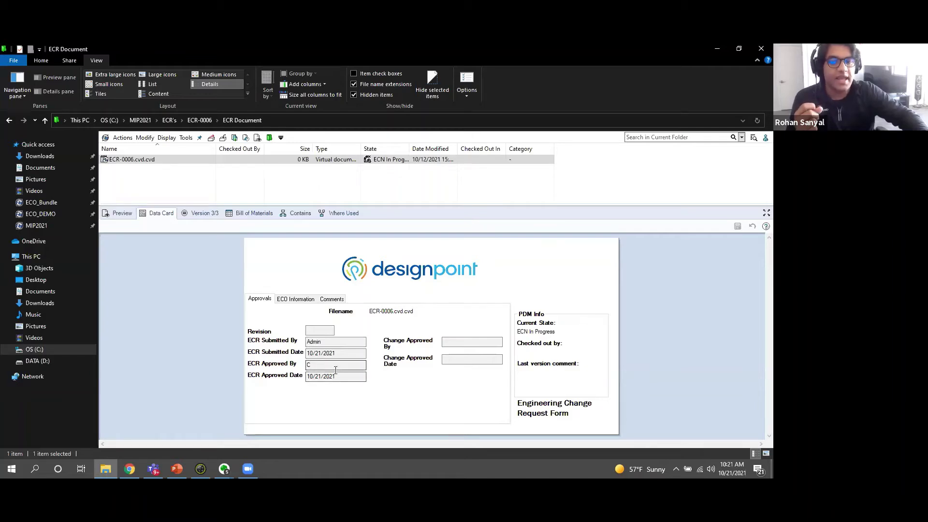
Check the recorded approver, widen the State column to show ECN In Progress, and open the account menu.
left_click(316, 366)
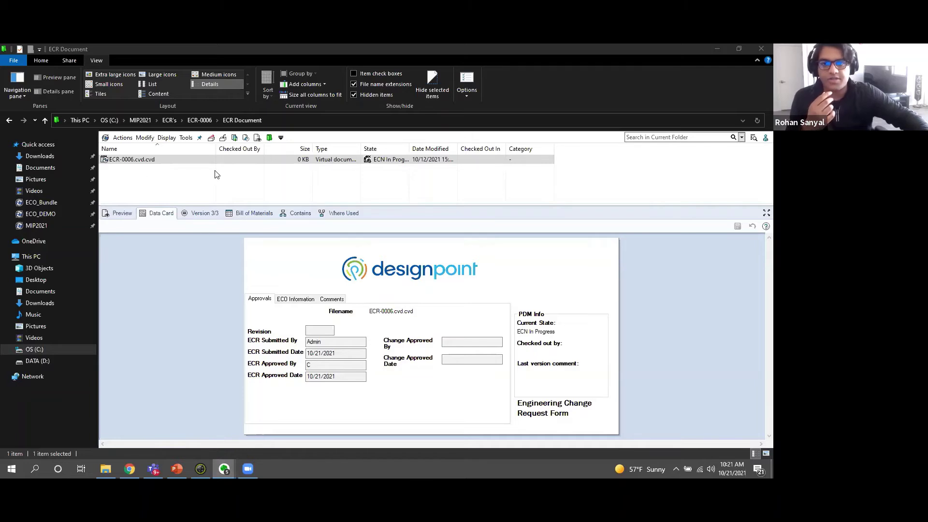
left_click_drag(410, 148, 511, 148)
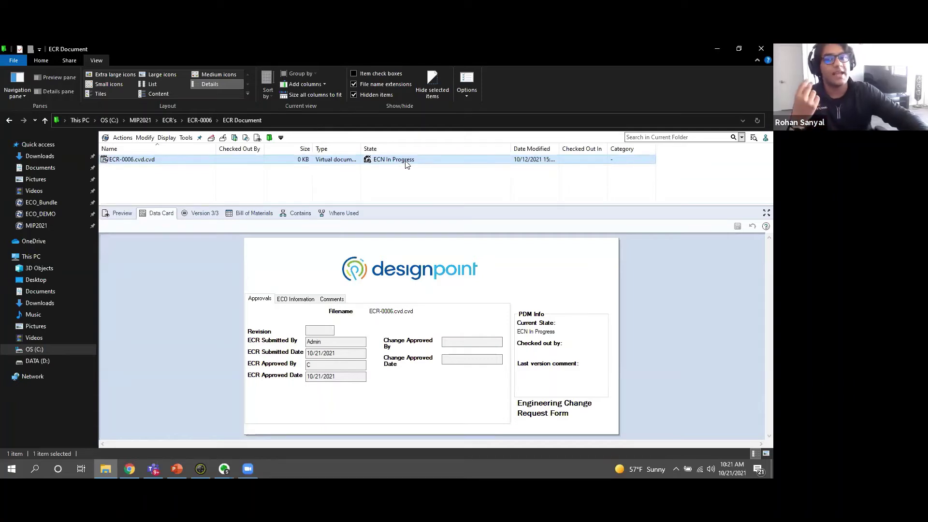
left_click(758, 138)
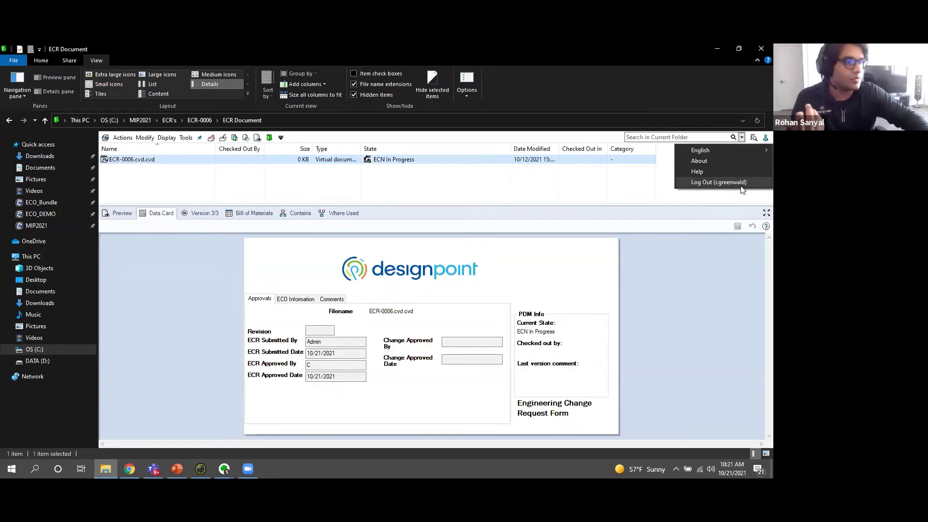
Log out of the vault and start a new MIP2021 login from the PDM tray icon.
left_click(741, 183)
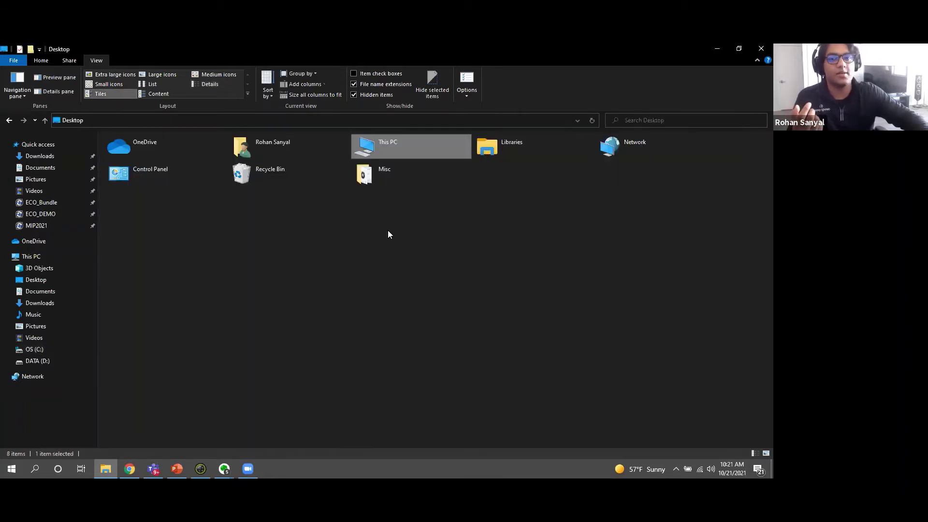
left_click(675, 469)
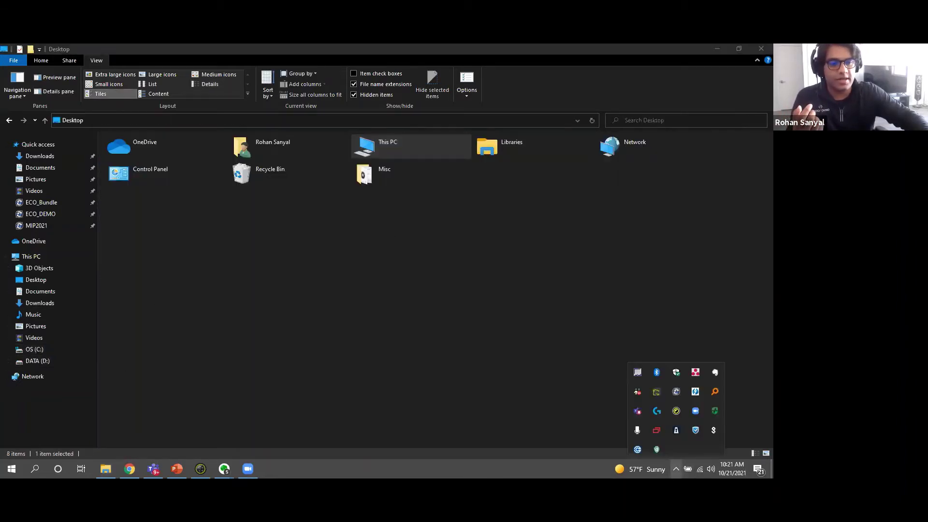
right_click(676, 392)
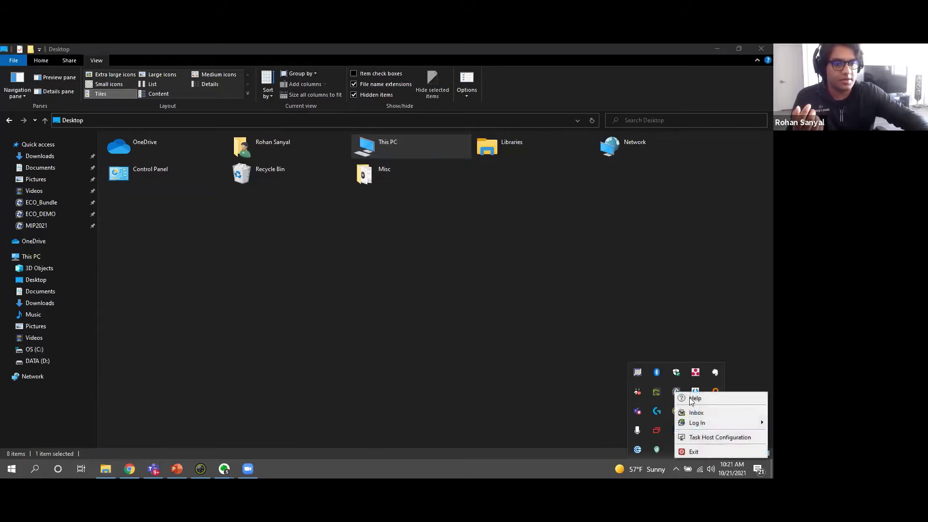
mouse_move(701, 422)
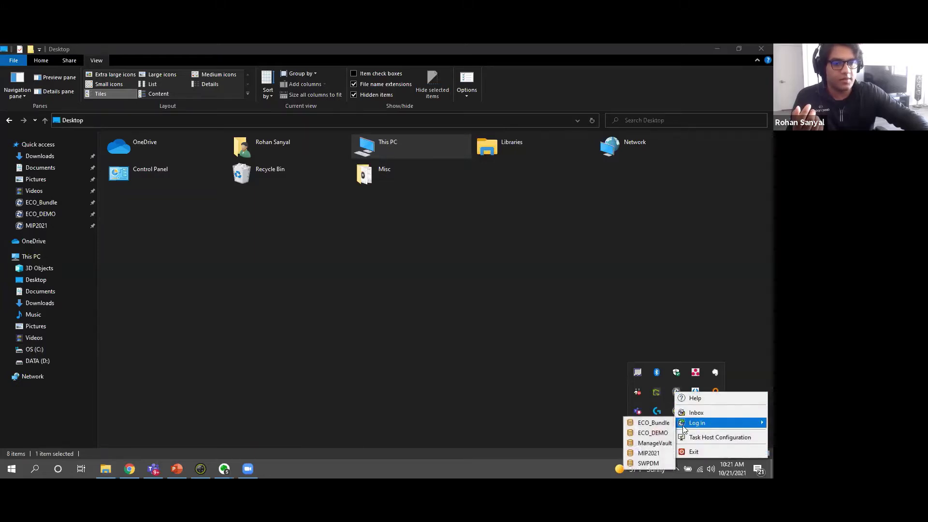
left_click(647, 453)
Log in as a different user and open the MIP2021 vault root.
left_click_drag(414, 252, 272, 250)
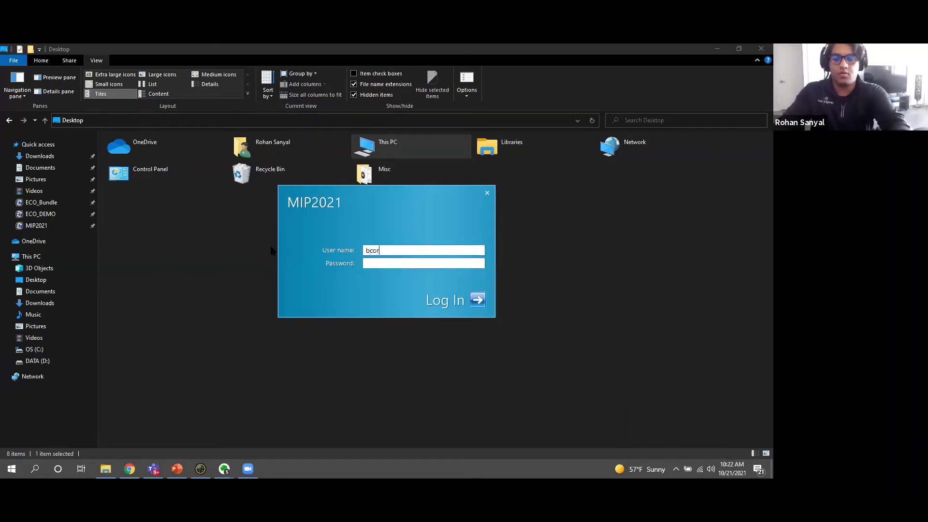
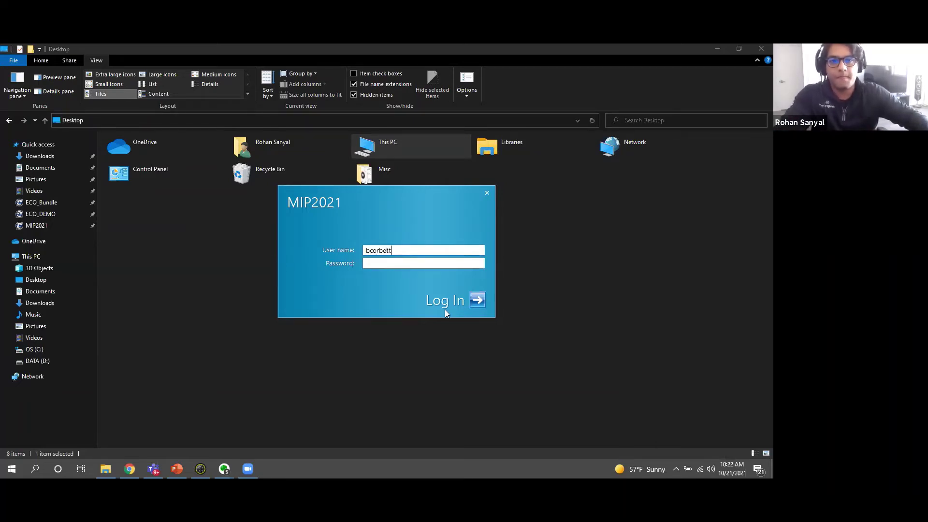
left_click(477, 301)
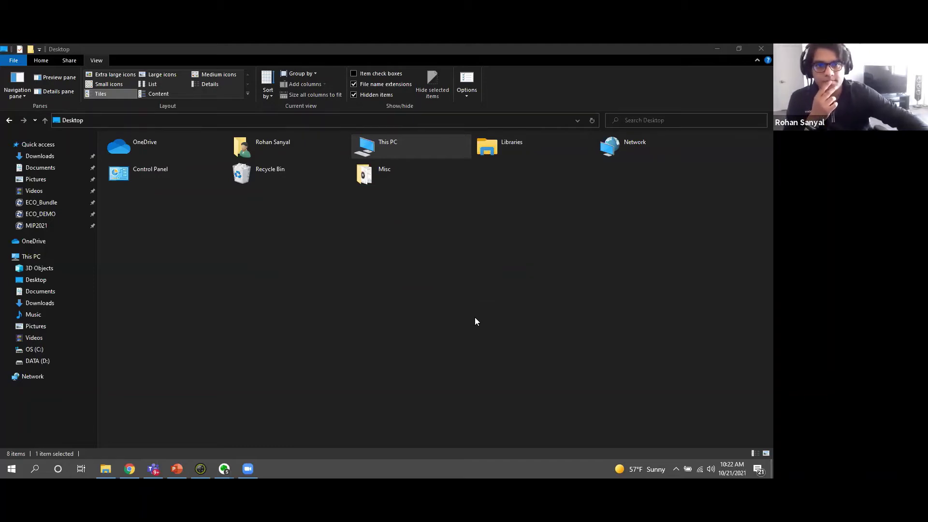
left_click(38, 226)
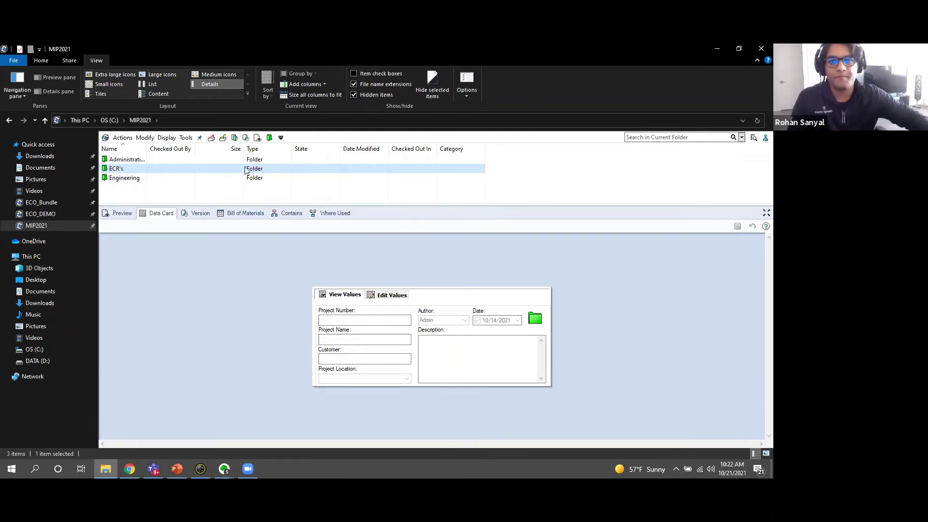
List ECR-0006's attached files and open Miter Saw.SLDASM in SOLIDWORKS 2021.
double_click(133, 172)
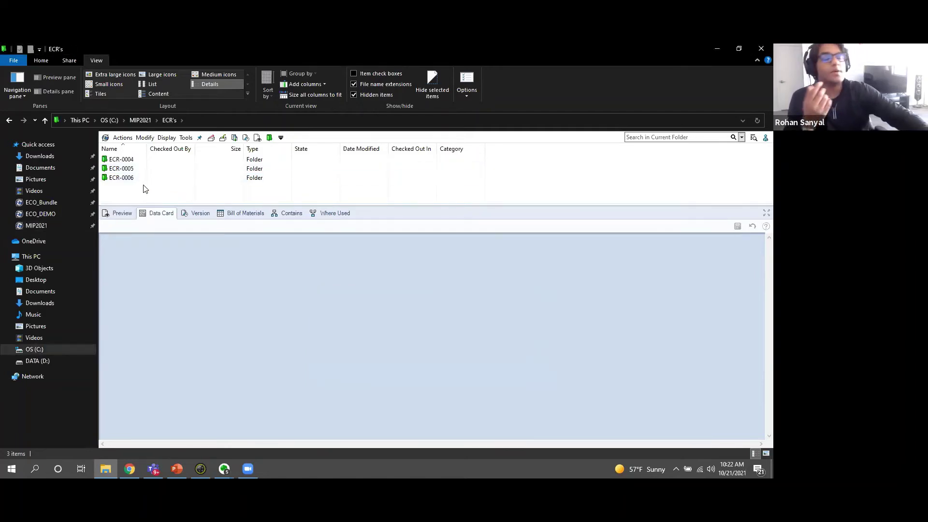
left_click(127, 178)
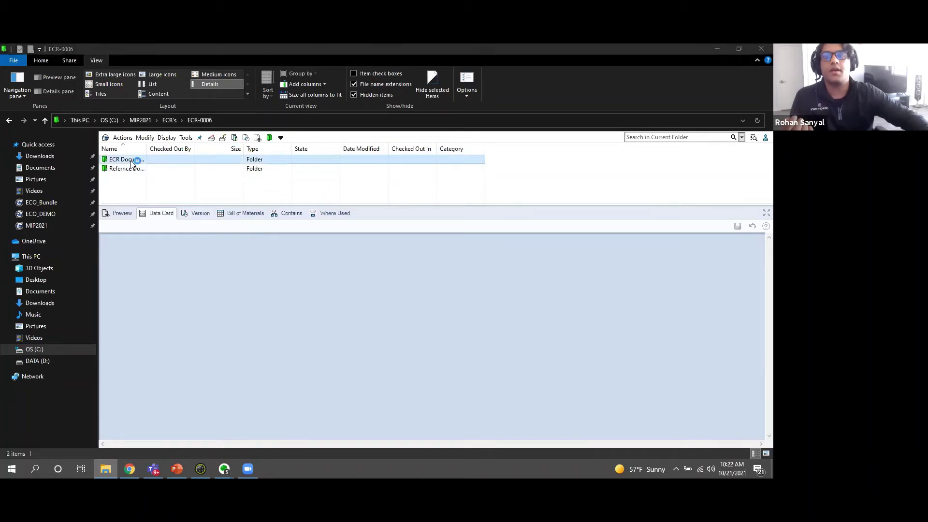
left_click(126, 159)
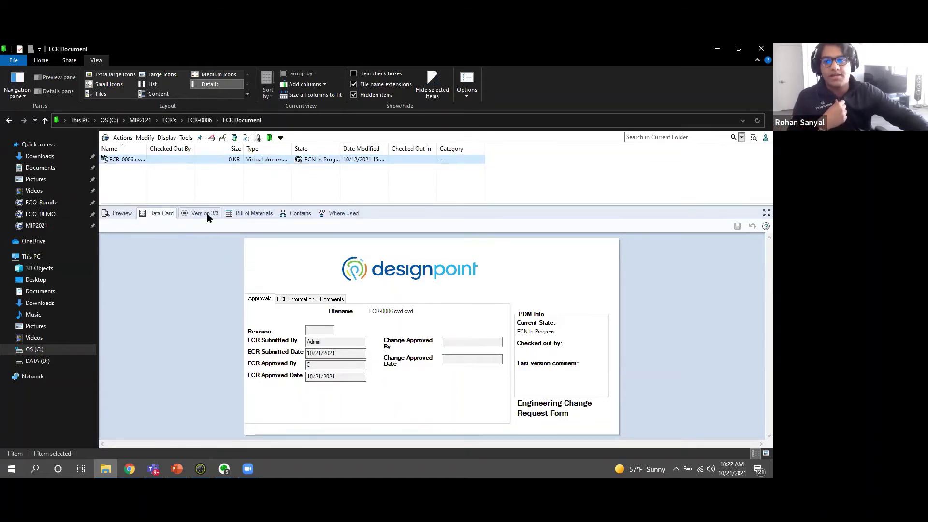
left_click(301, 213)
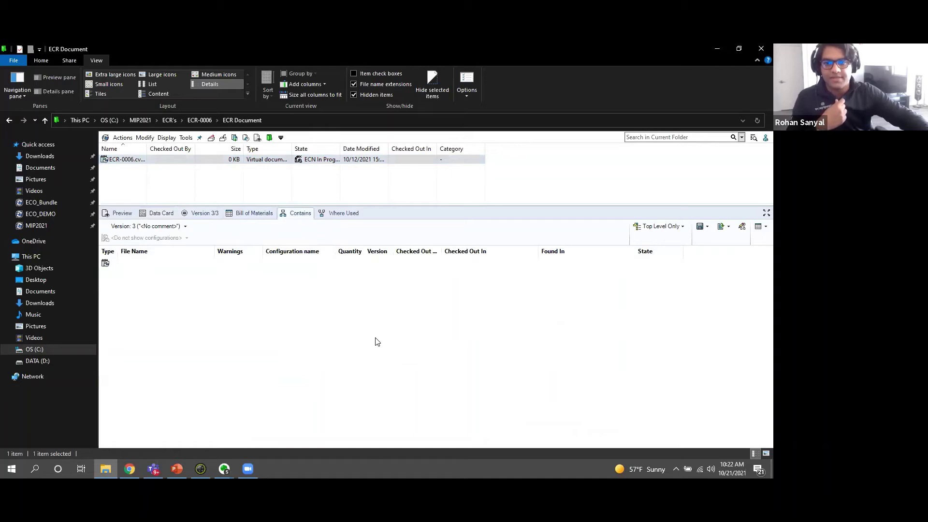
left_click(153, 276)
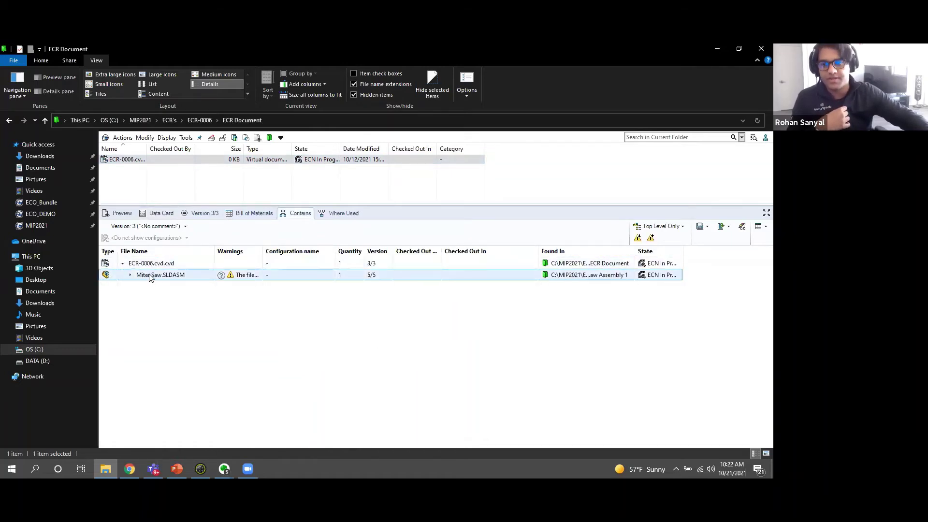
double_click(149, 276)
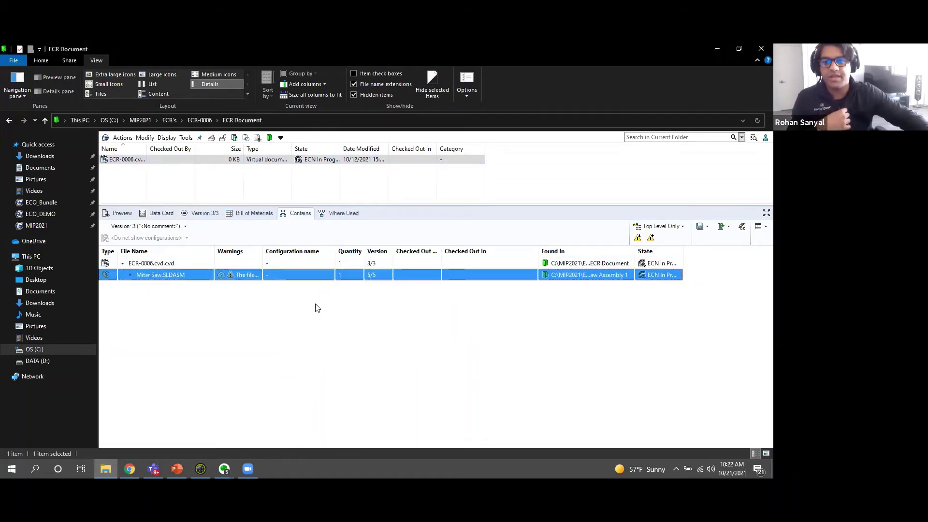
left_click(370, 272)
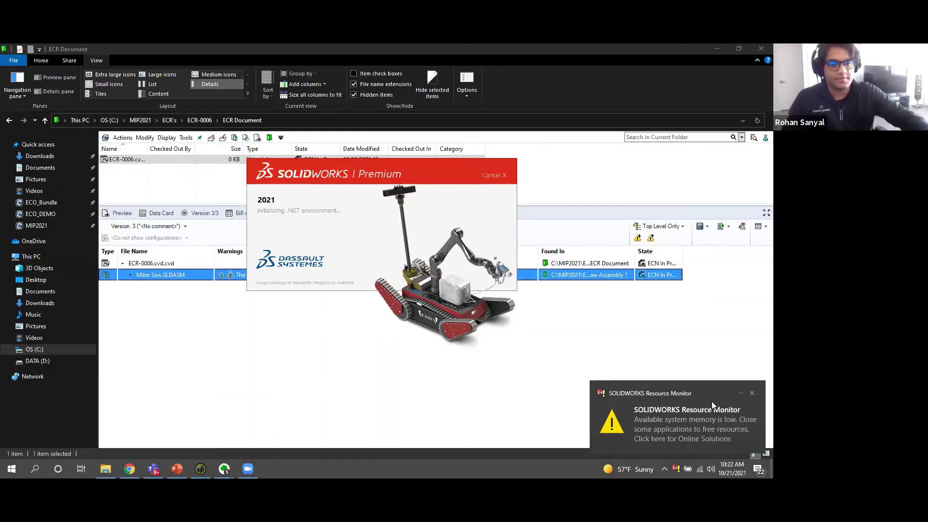
Close the SOLIDWORKS Resource Monitor low-memory notification.
left_click(752, 393)
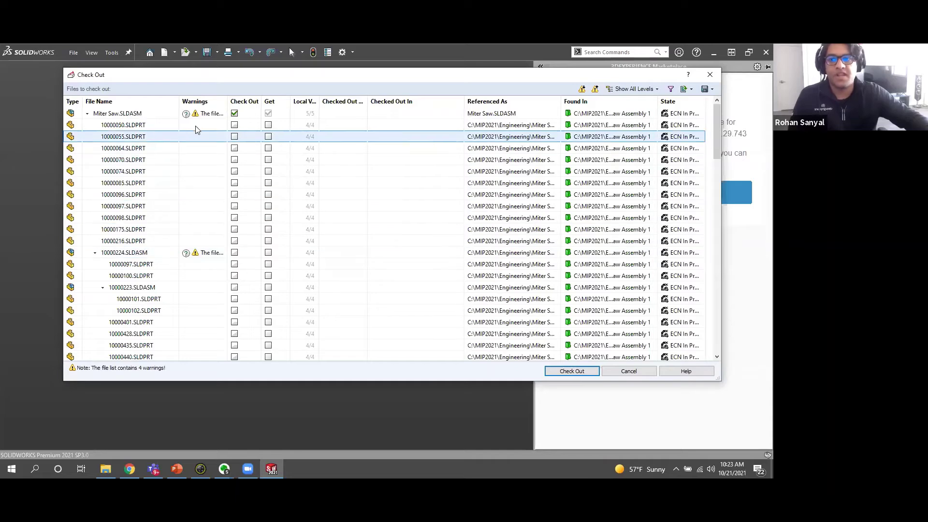
Check out Miter Saw.SLDASM, narrow the Marketplace pane, and close the rebuild-error list.
left_click(576, 372)
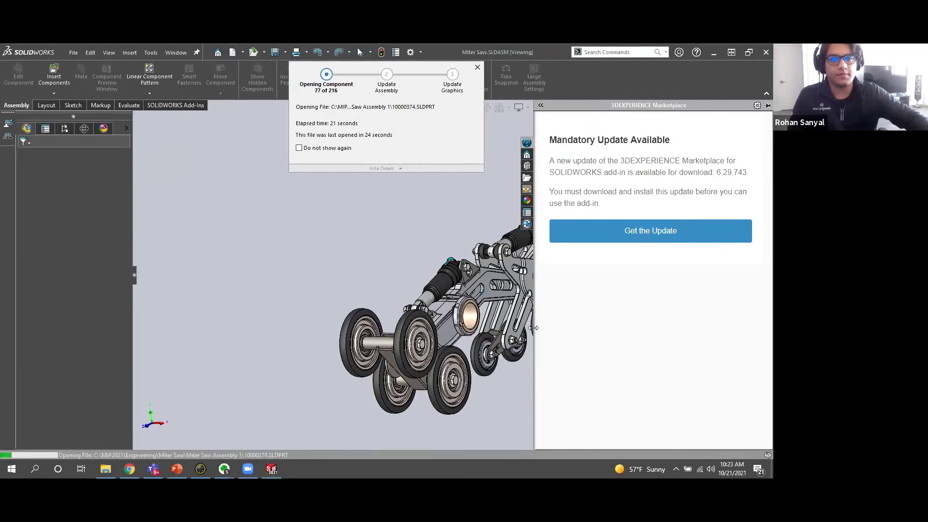
left_click_drag(536, 328, 736, 329)
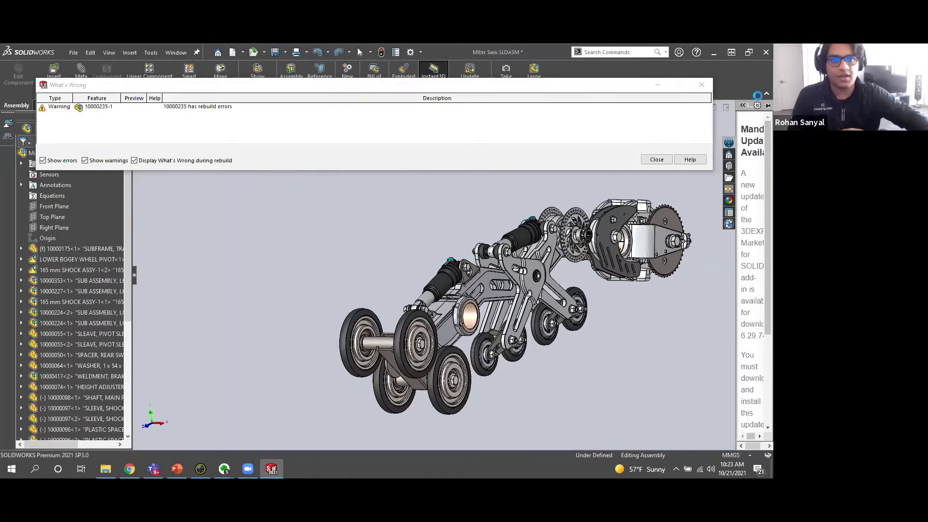
left_click(656, 159)
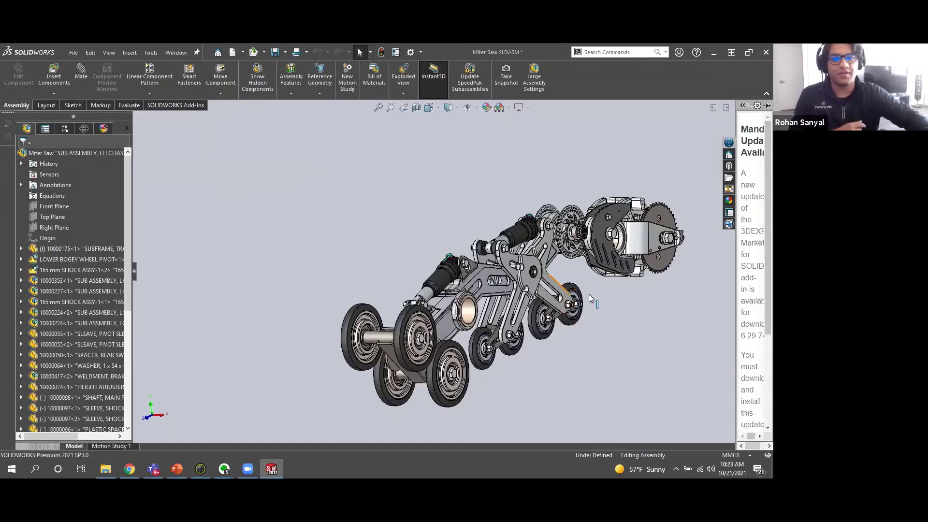
Apply the polished bronze metal appearance to the shock absorber cylinder.
middle_click_drag(570, 281, 406, 262)
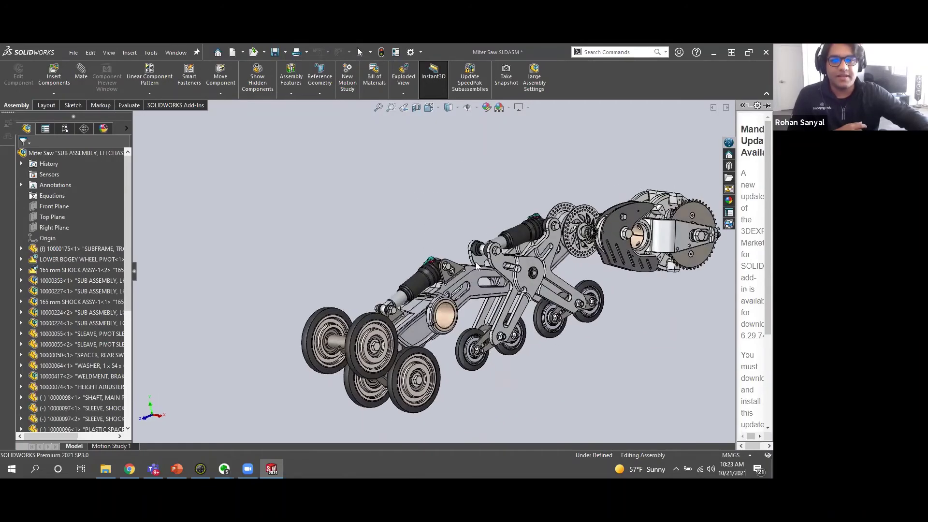
scroll(476, 262, "down", 8)
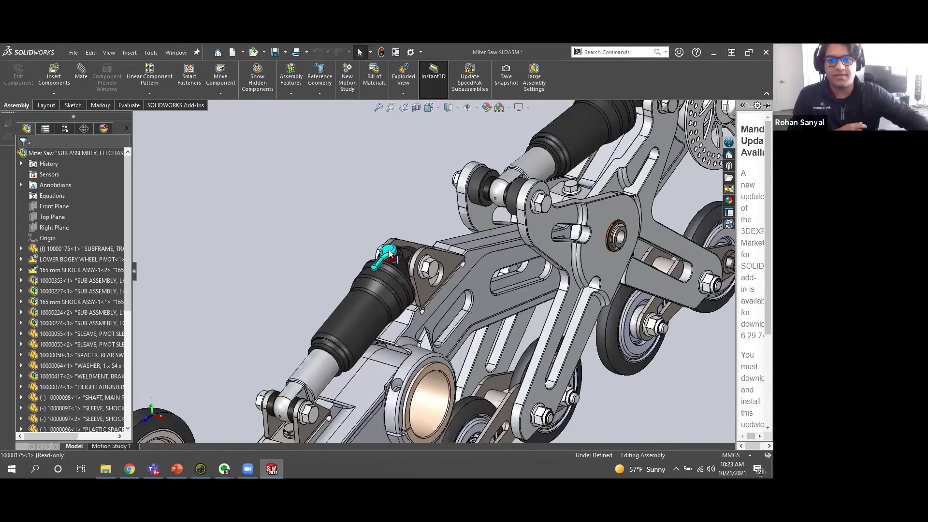
left_click(390, 251)
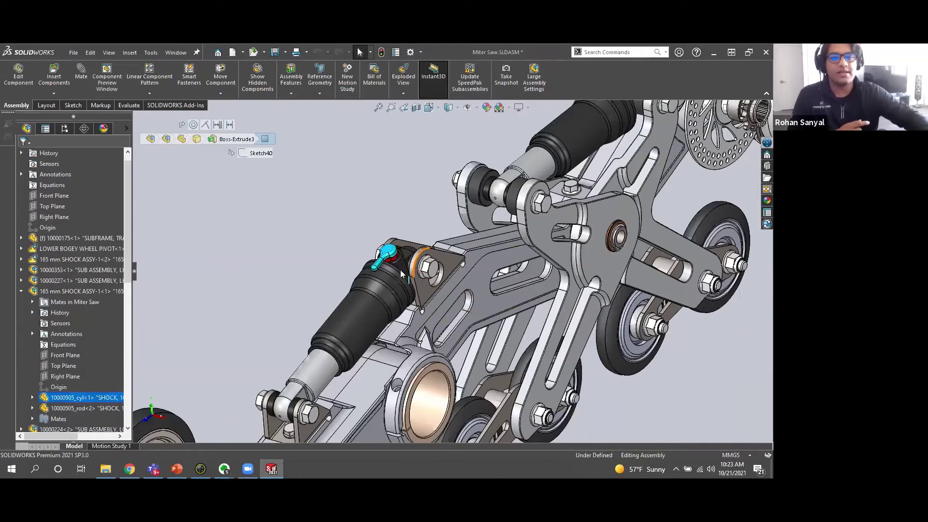
left_click(767, 199)
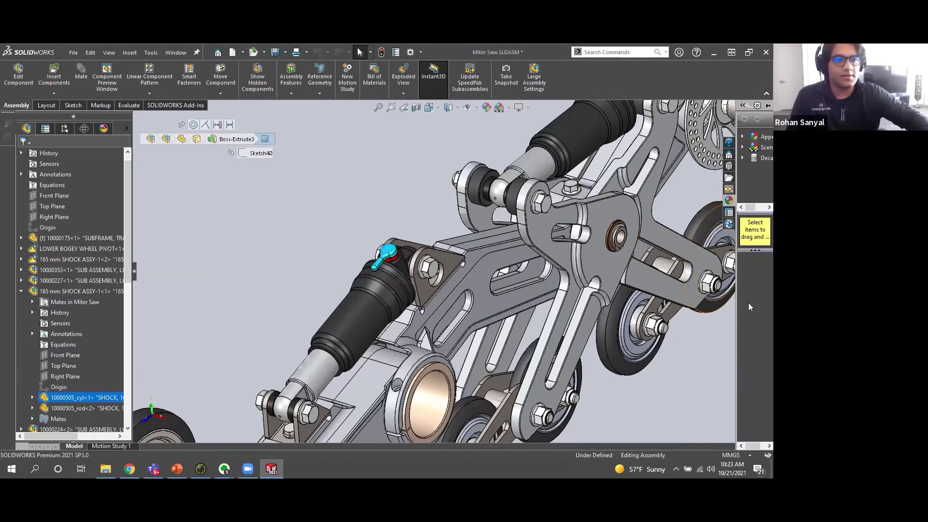
left_click_drag(736, 306, 634, 323)
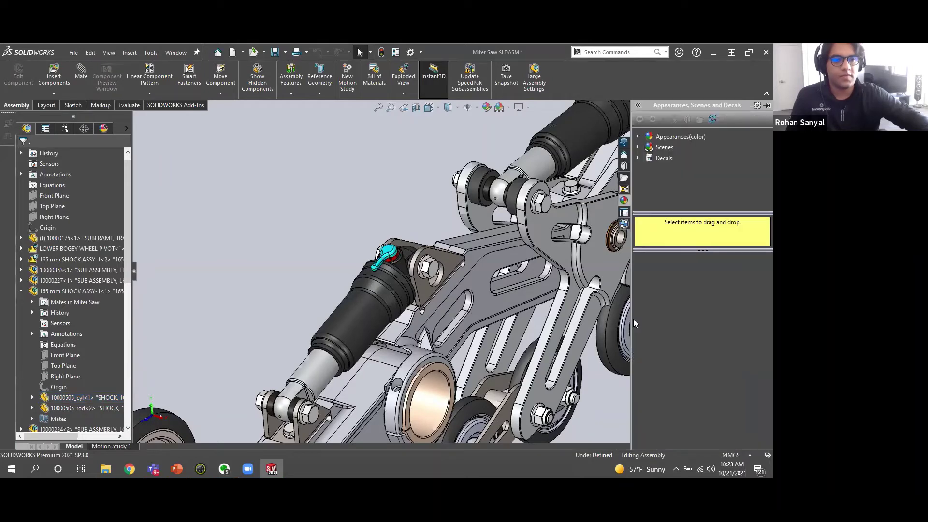
left_click(674, 137)
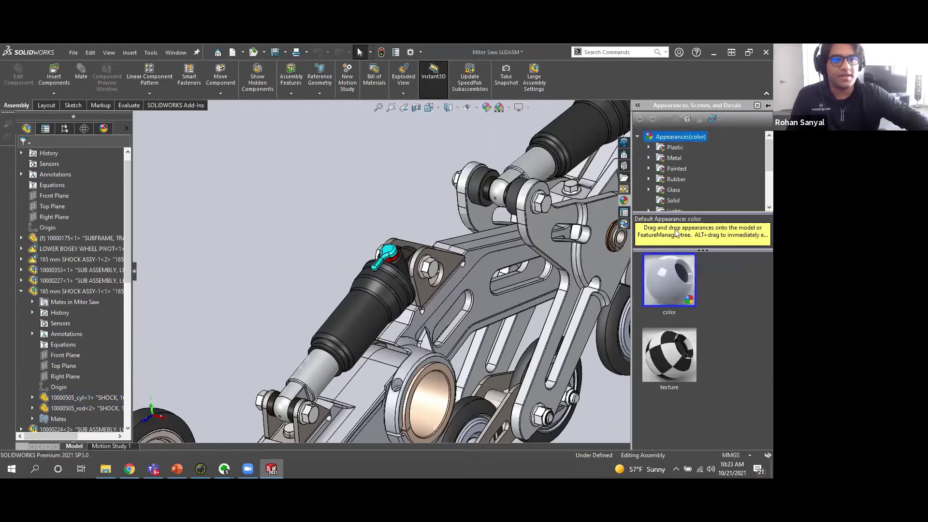
left_click(649, 158)
left_click(684, 200)
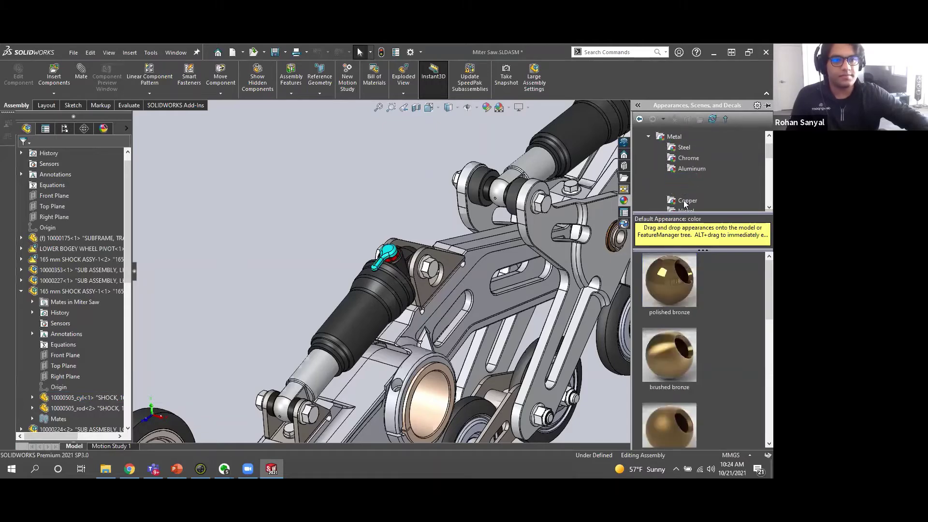
left_click_drag(675, 280, 389, 247)
left_click(390, 247)
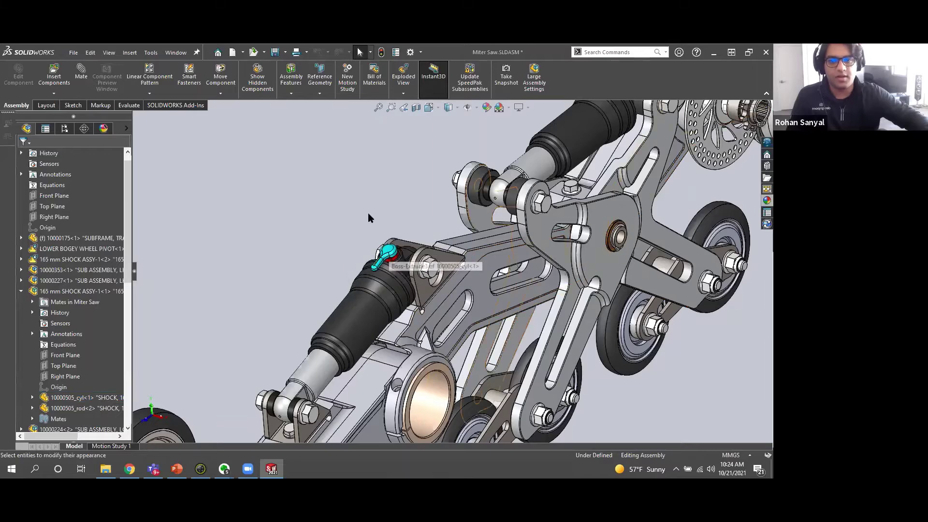
Remove the Body appearance from the shock cylinder, triggering the PDM not-checked-out warning.
left_click(390, 248)
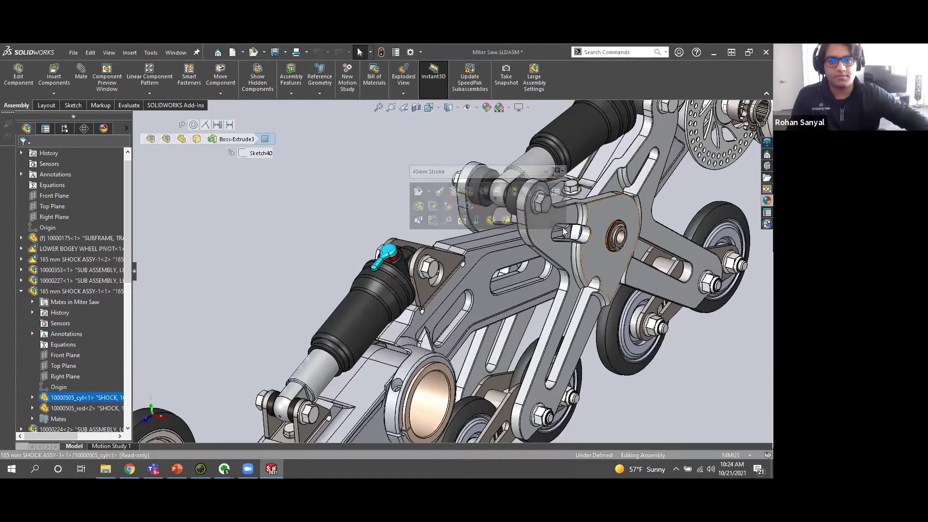
left_click(458, 207)
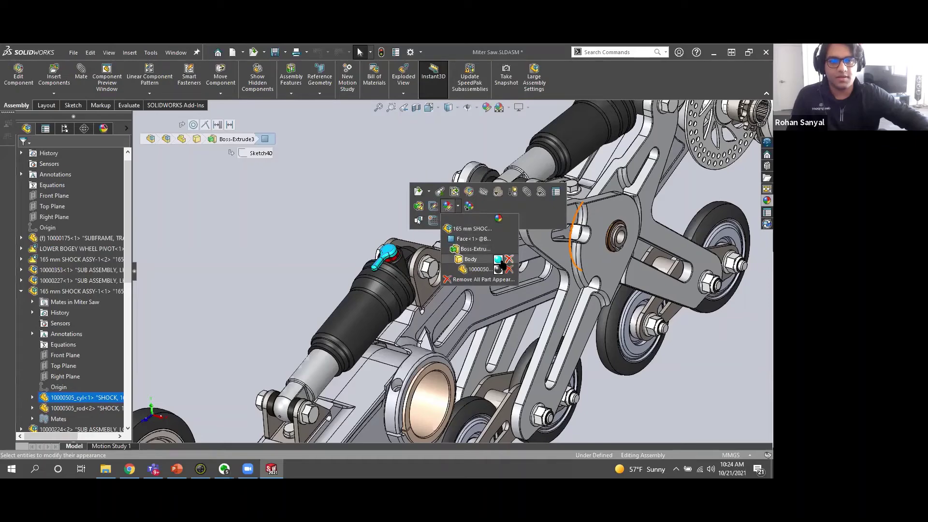
left_click(510, 260)
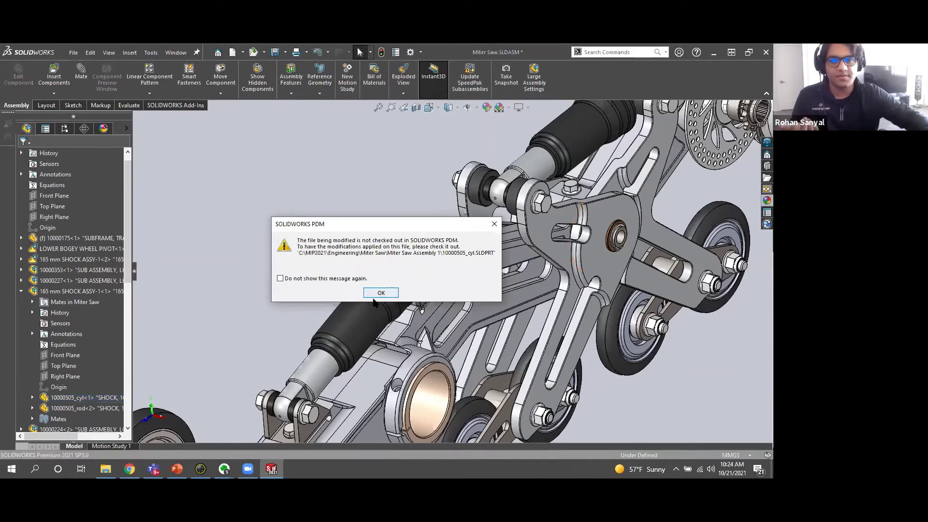
Dismiss the PDM warning and open 10000505_cyl.SLDPRT from the PDM pane, accepting the read-only notice.
left_click(381, 293)
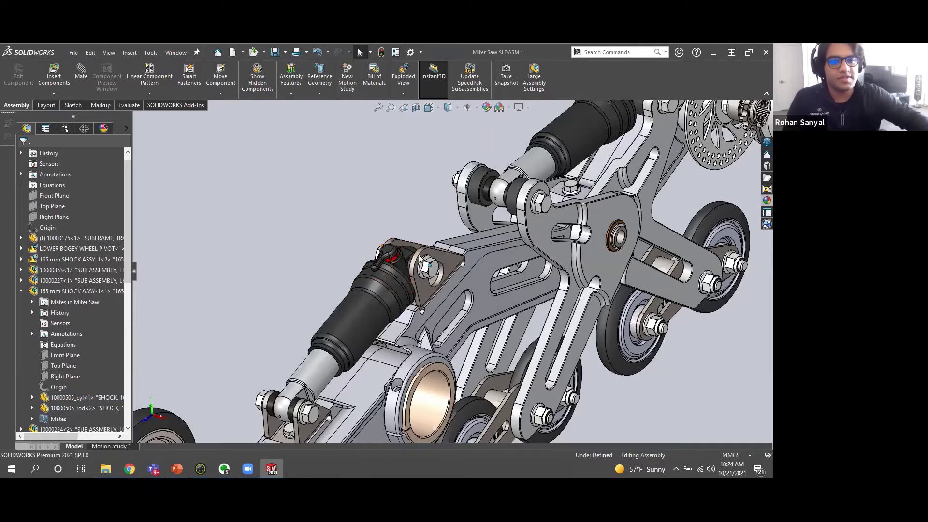
scroll(572, 136, "up", 2)
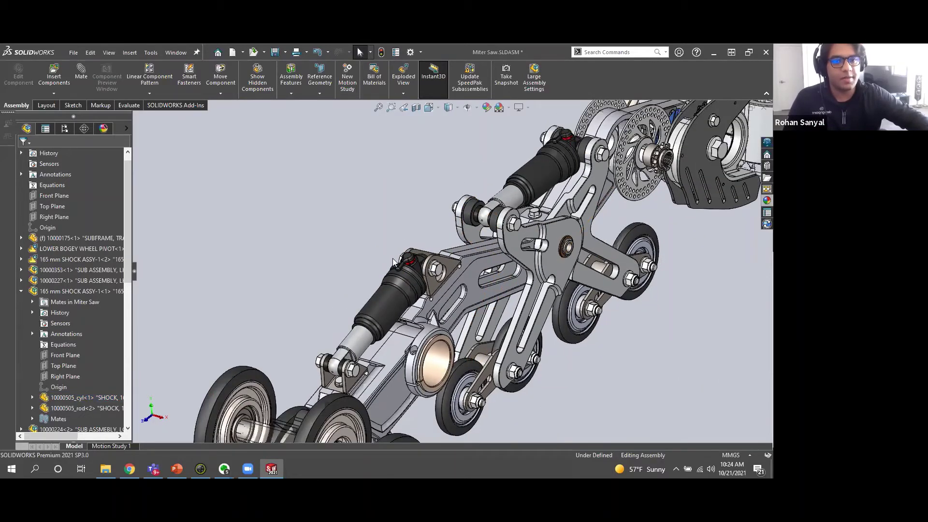
left_click(767, 224)
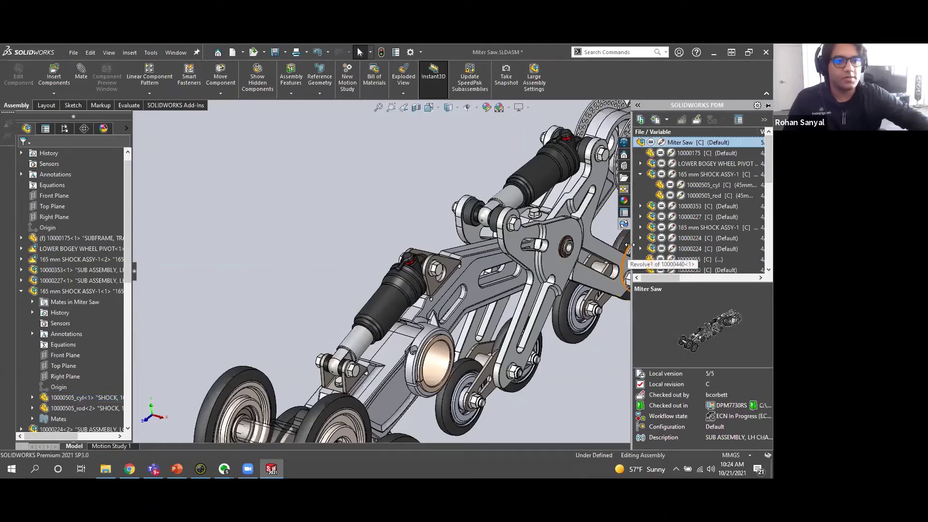
left_click_drag(630, 245, 525, 245)
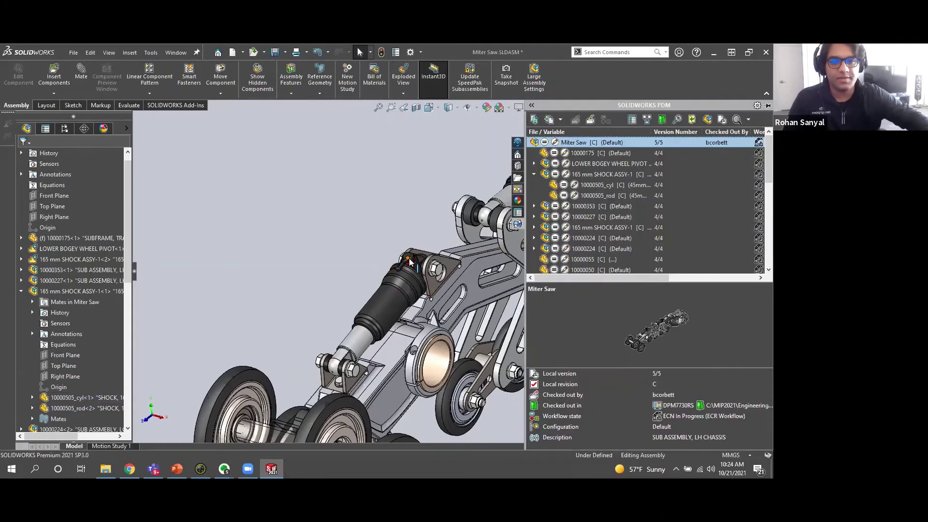
right_click(407, 258)
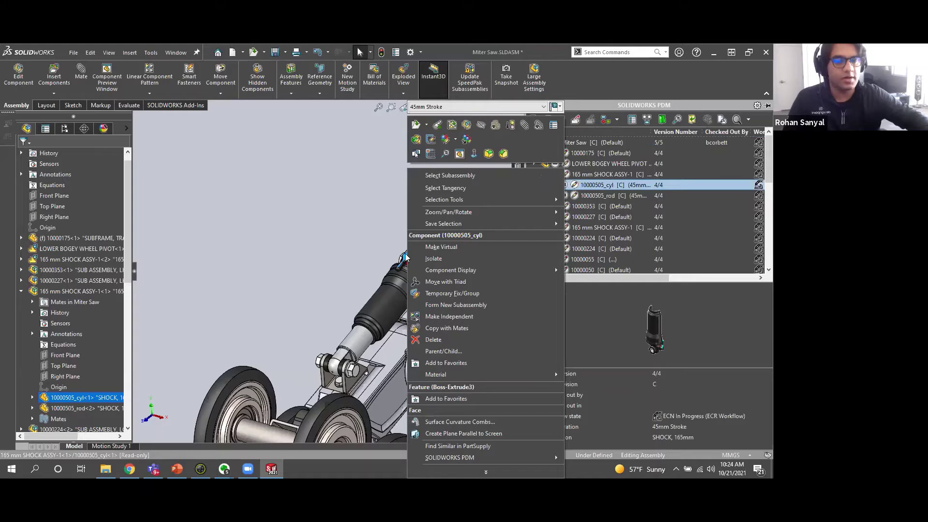
left_click(416, 125)
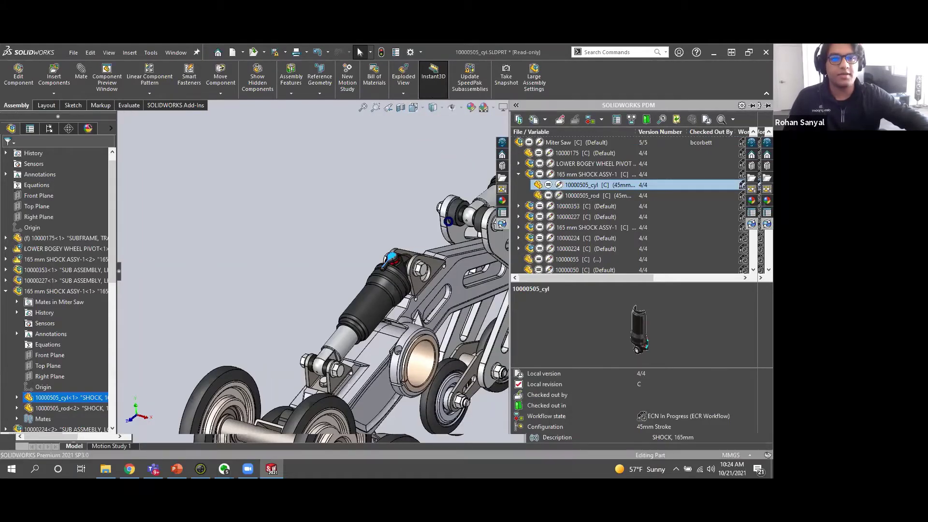
left_click(444, 270)
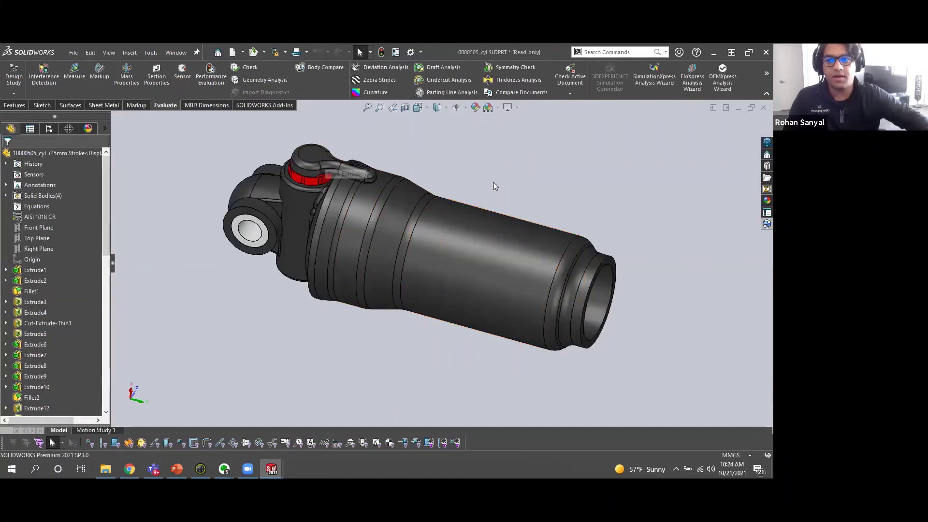
Check out the shock cylinder part from the PDM task pane and save it.
left_click(761, 224)
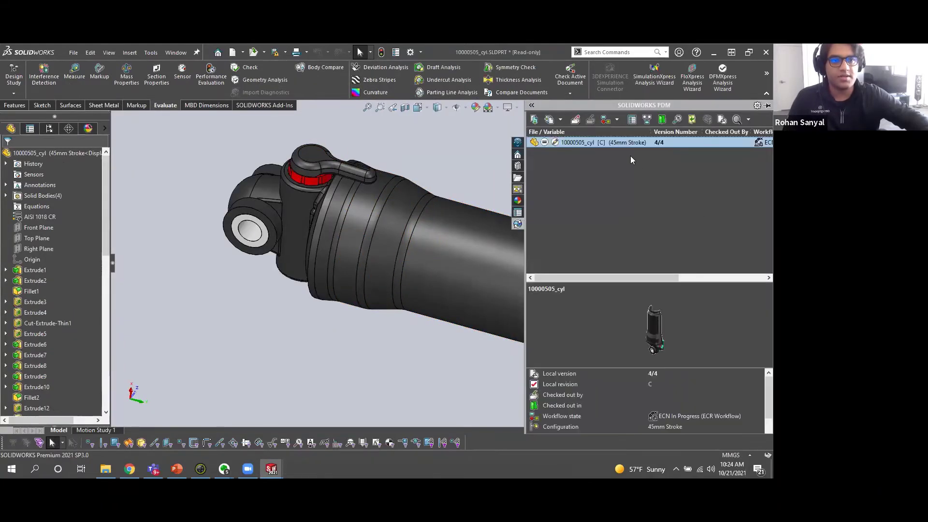
right_click(623, 141)
left_click(659, 242)
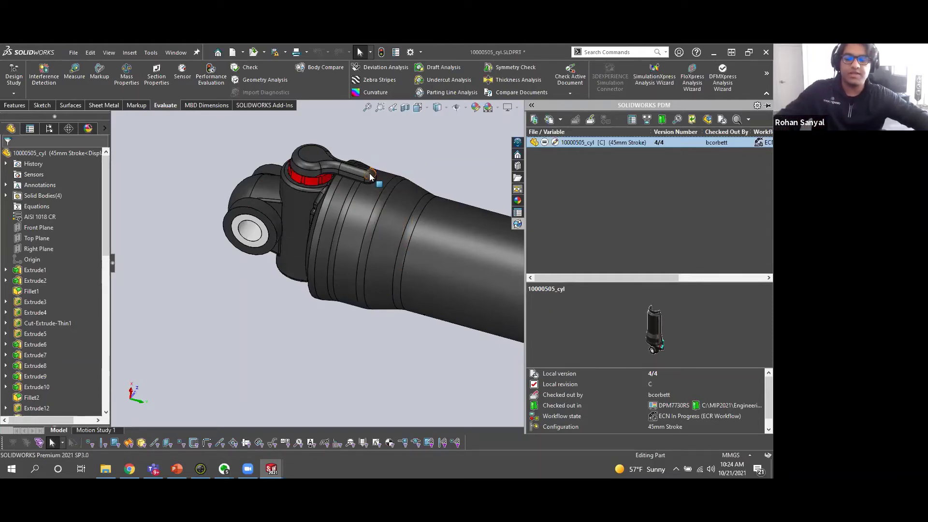
key("ctrl+s")
left_click(407, 278)
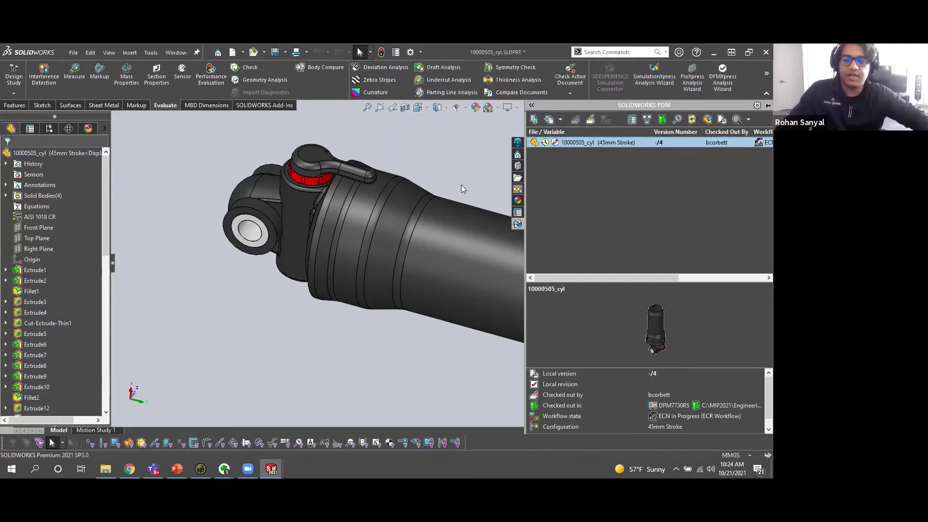
Hide the PDM panel and switch back to the Miter Saw.SLDASM assembly window.
left_click(338, 330)
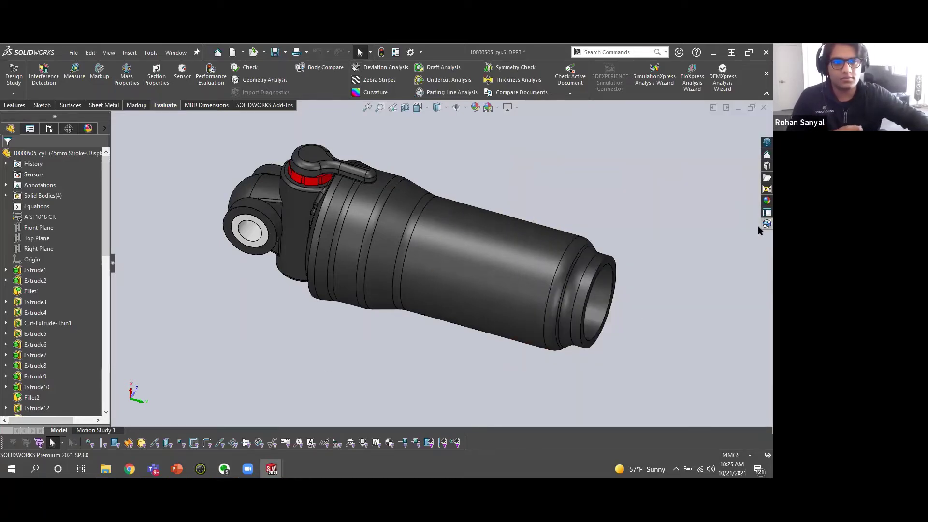
left_click(273, 467)
left_click(241, 426)
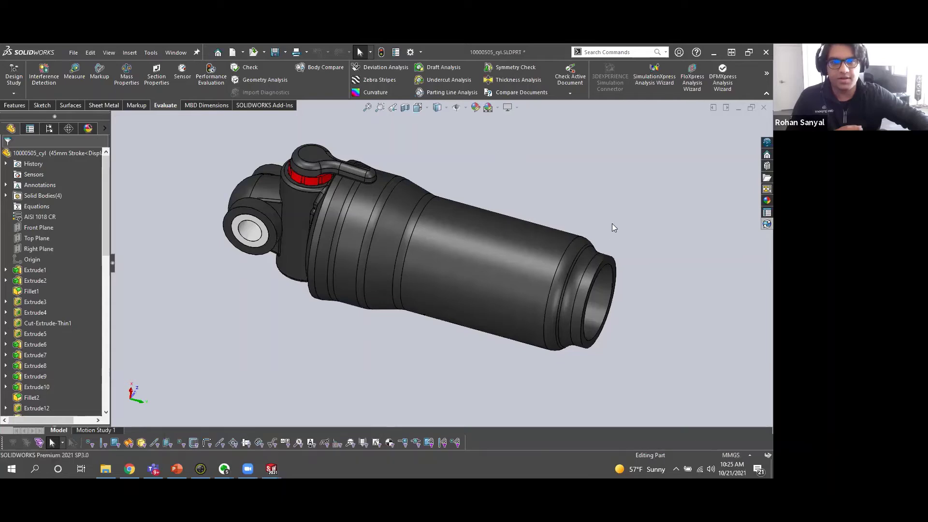
left_click(271, 469)
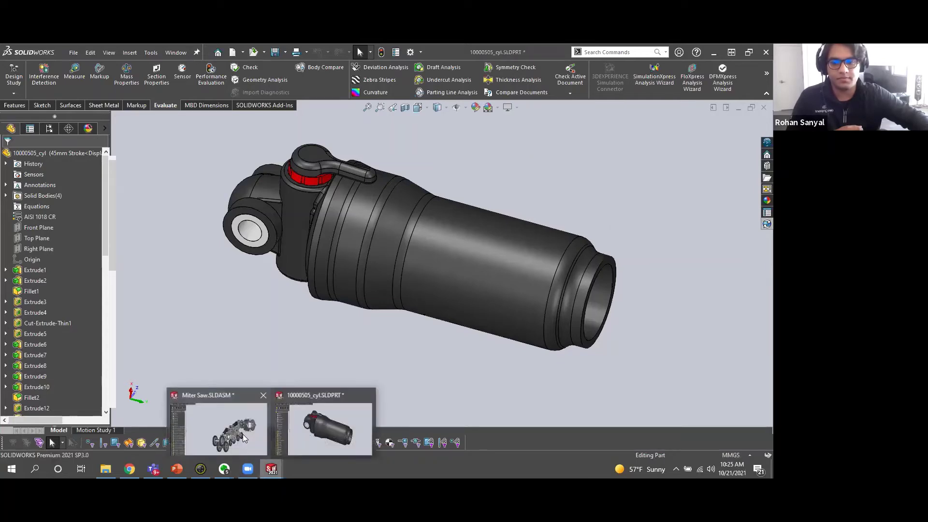
left_click(237, 420)
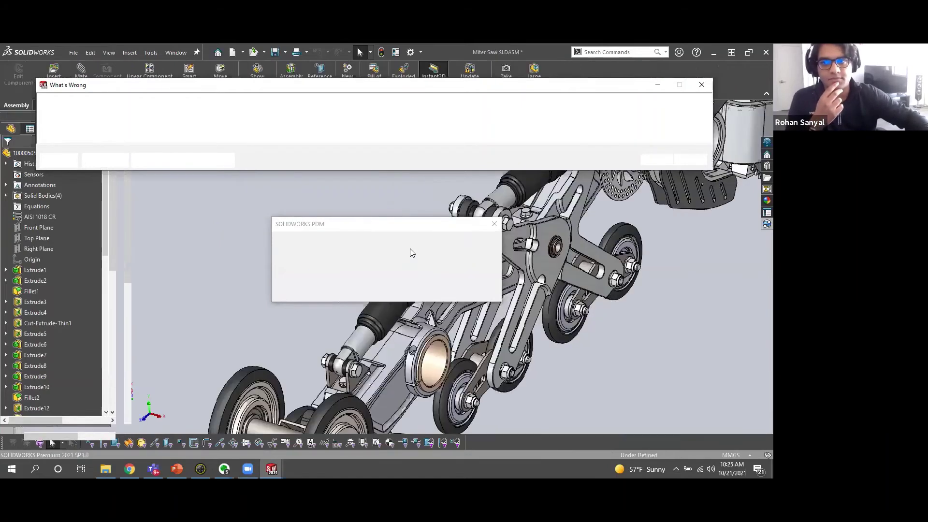
Dismiss the PDM message and rebuild warnings, then check in Miter Saw.SLDASM with comment 'Made the color change'.
left_click(377, 290)
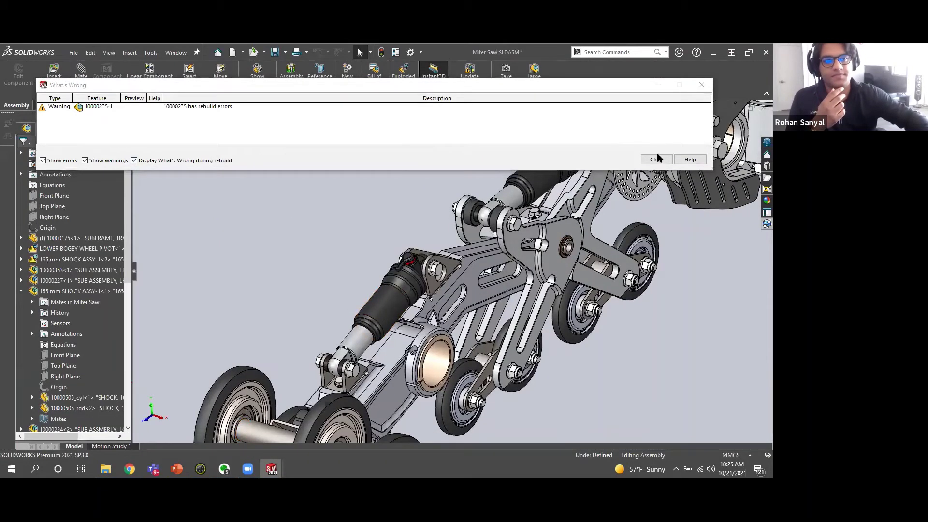
left_click(656, 160)
left_click(767, 224)
right_click(623, 142)
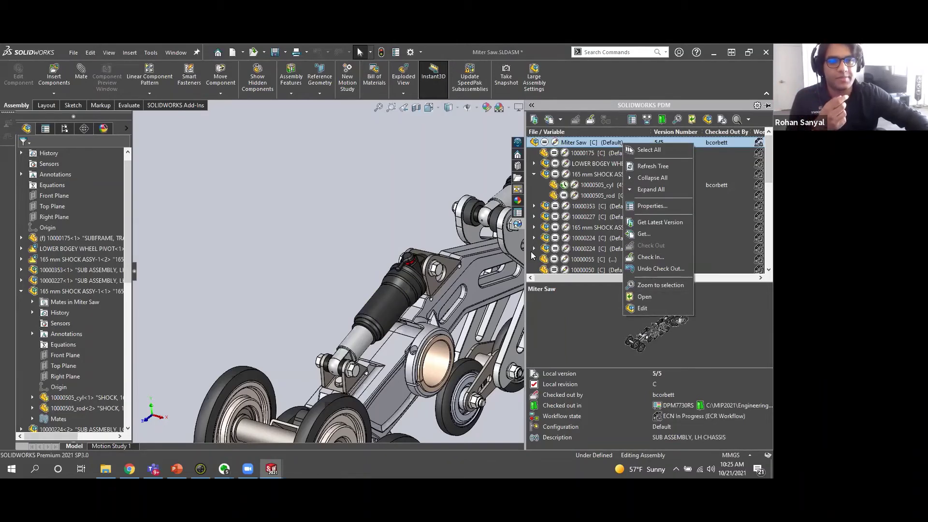
left_click(652, 257)
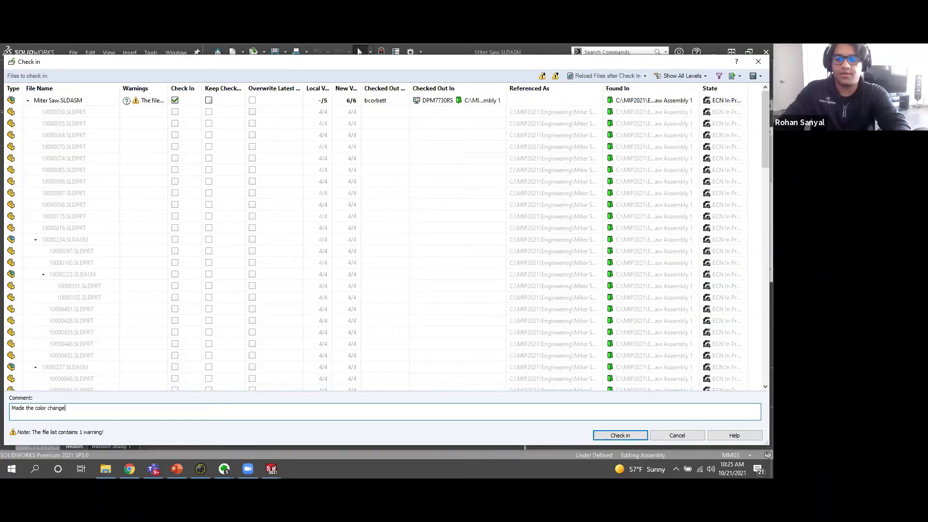
left_click(613, 436)
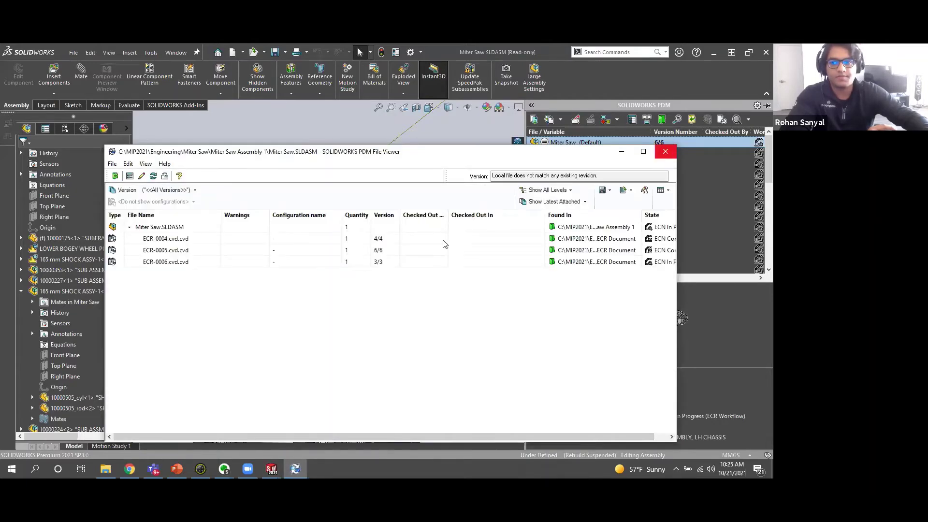
Change ECR-0006's state to Send Changes for Approval from the attached documents viewer.
left_click(175, 266)
right_click(176, 266)
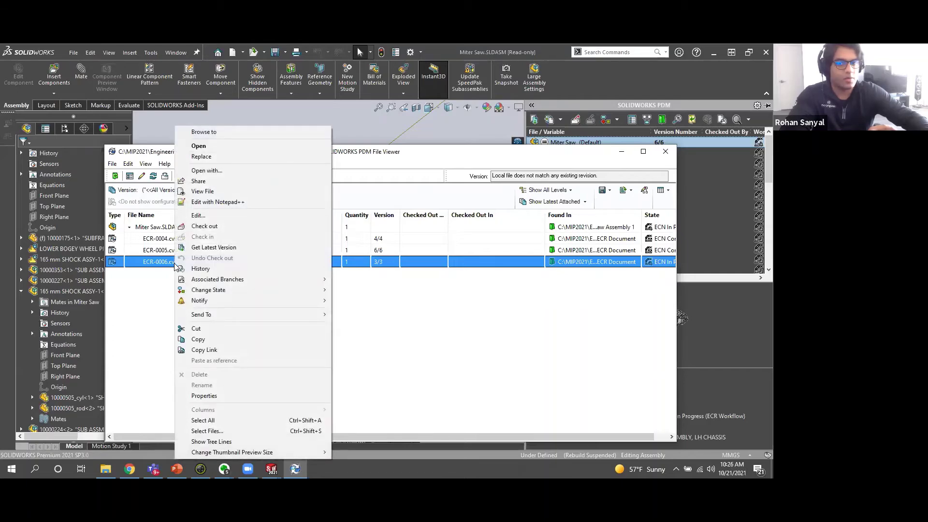
mouse_move(202, 293)
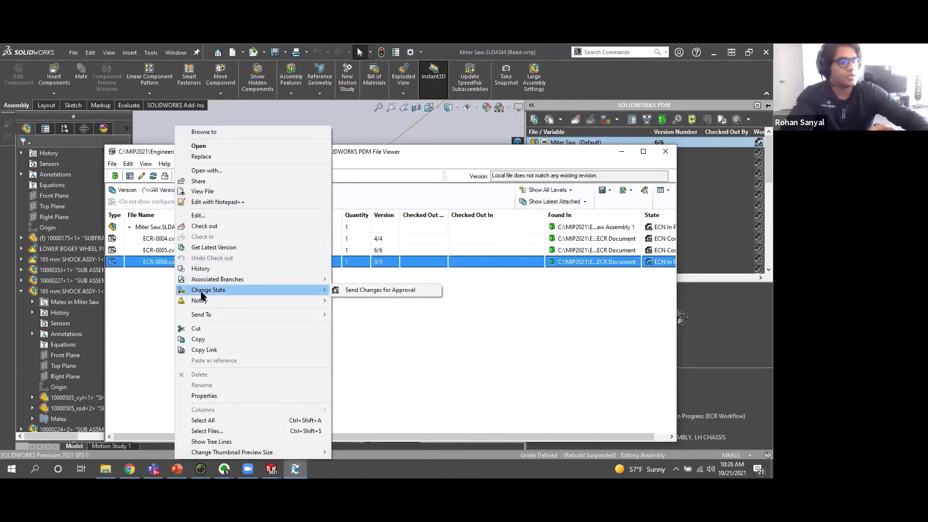
left_click(492, 335)
Close SOLIDWORKS without saving the read-only files and bring the ECR-0006 folder forward.
left_click(666, 151)
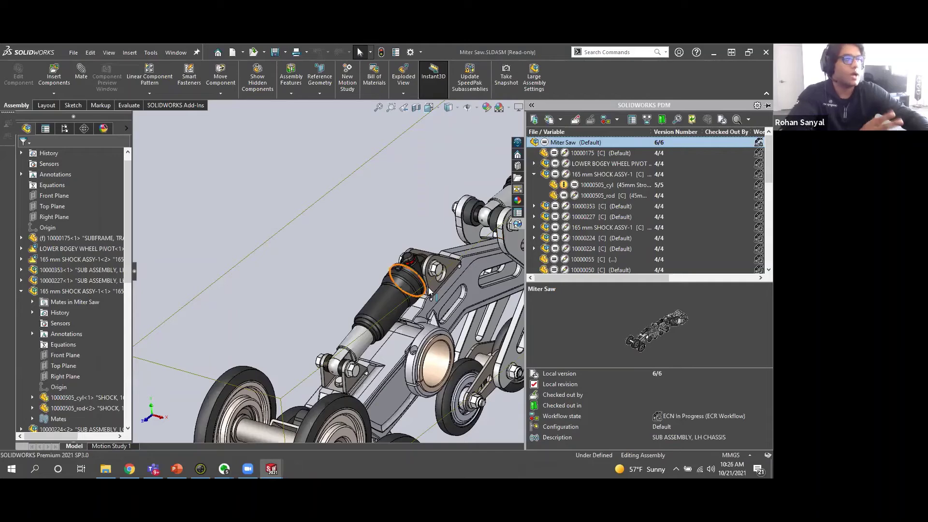
left_click(765, 52)
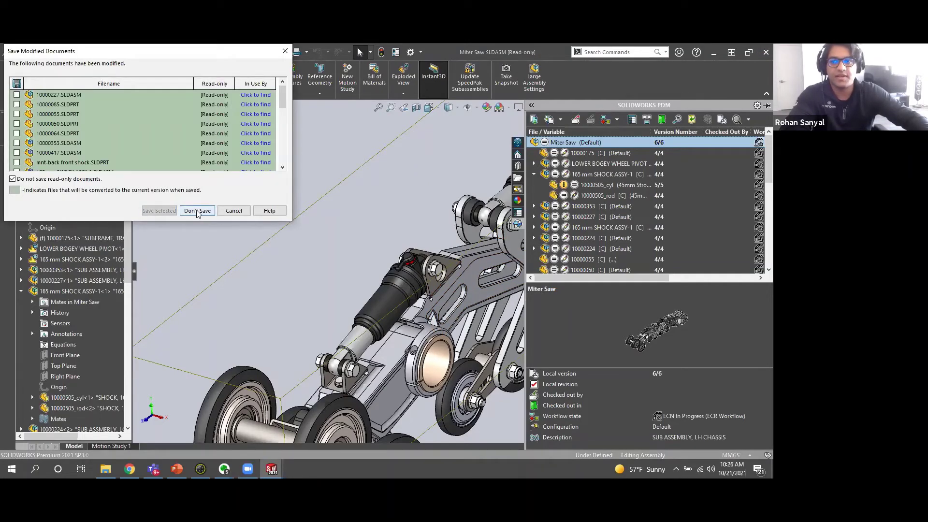
left_click(197, 211)
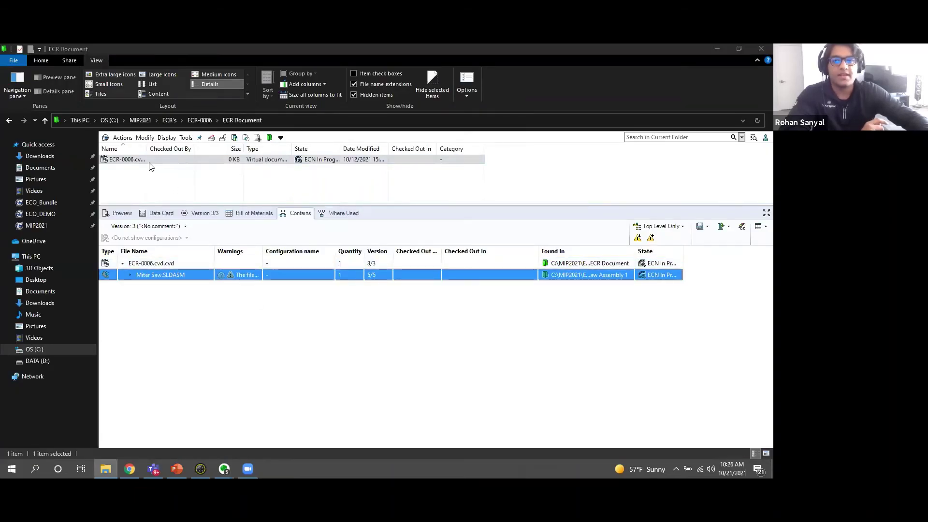
left_click(139, 162)
Send ECR-0006 for approval with comment 'MAde' and reviewer notification 'Let me know if this looks good for'.
right_click(140, 164)
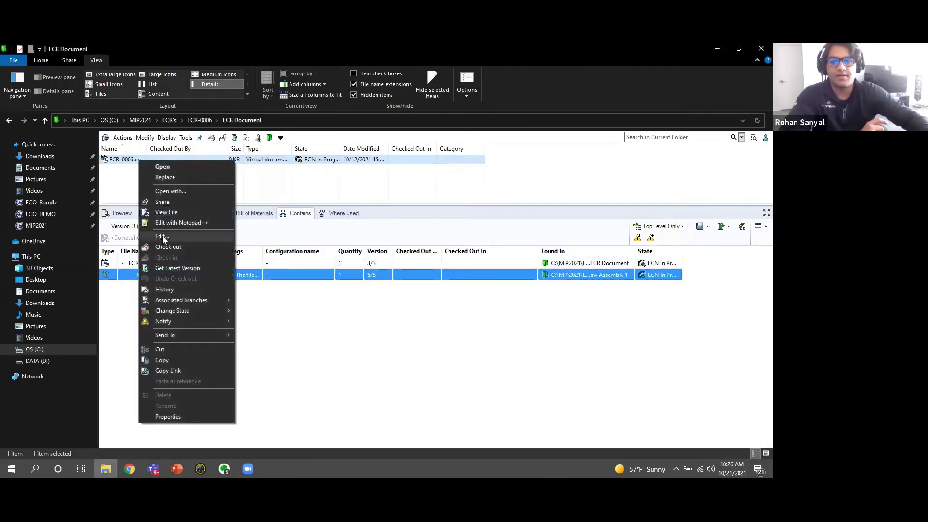
mouse_move(168, 313)
left_click(271, 311)
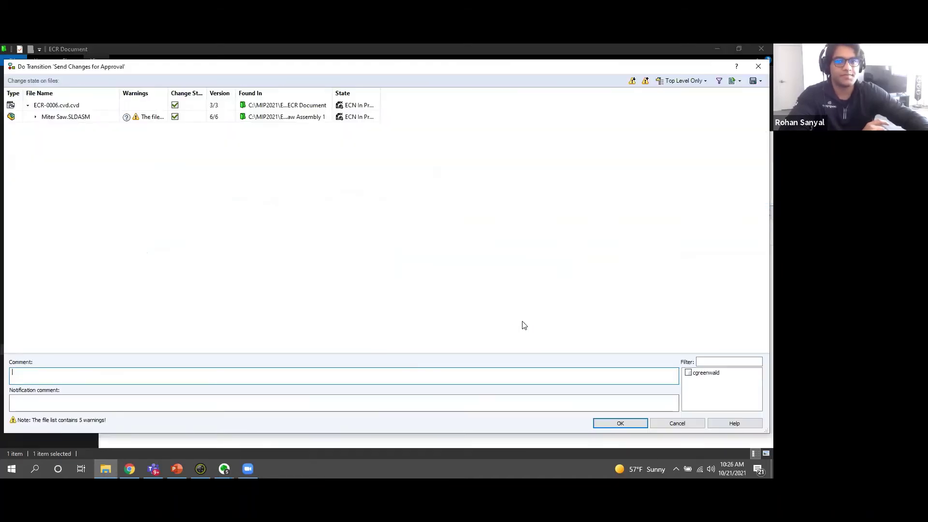
left_click(178, 382)
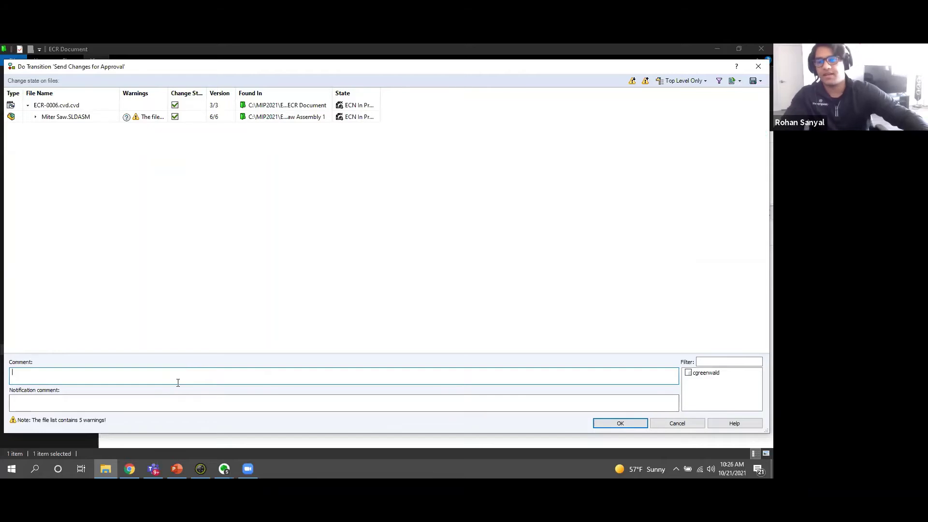
type("MAde the color change")
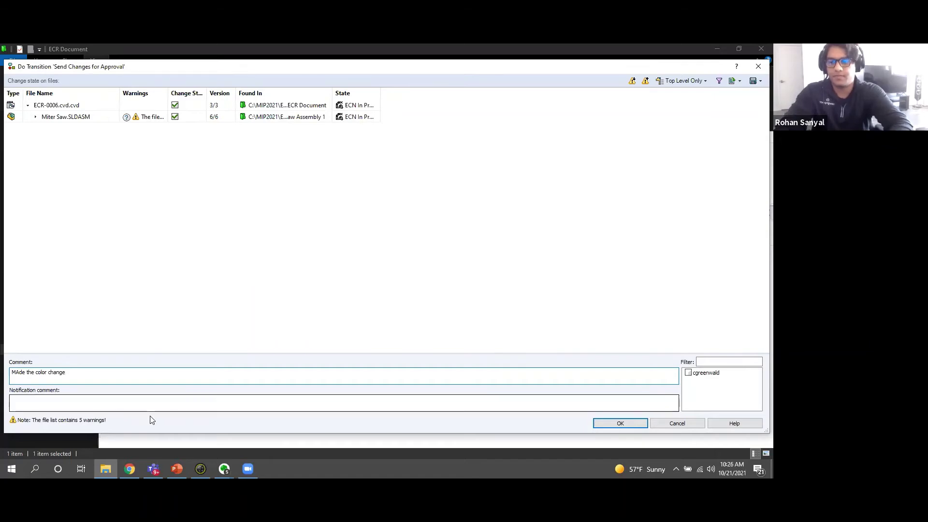
left_click(129, 404)
type("Let me kno")
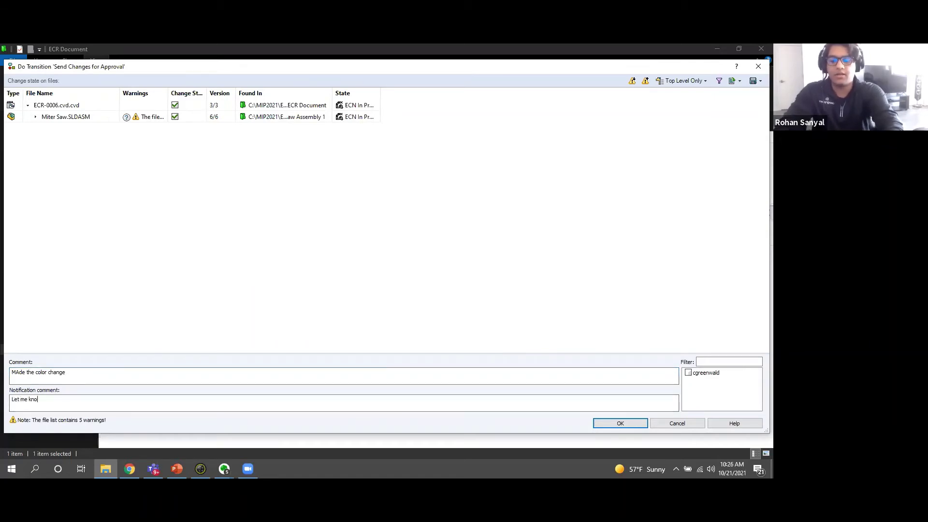
type("w if this looks good for you!")
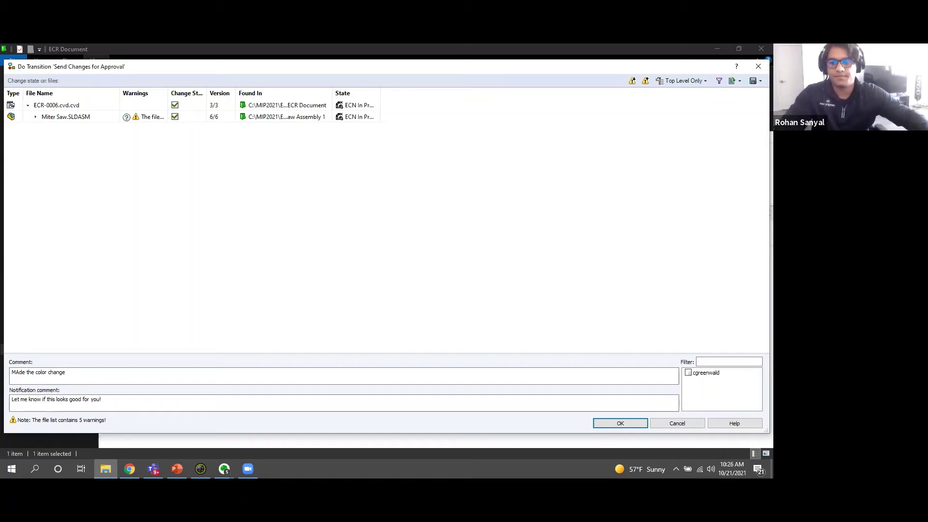
left_click(688, 373)
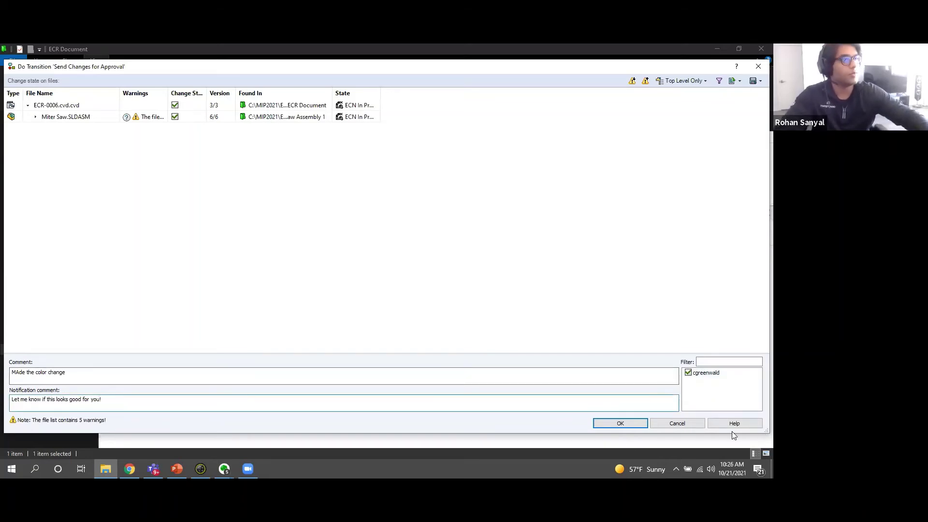
left_click(620, 423)
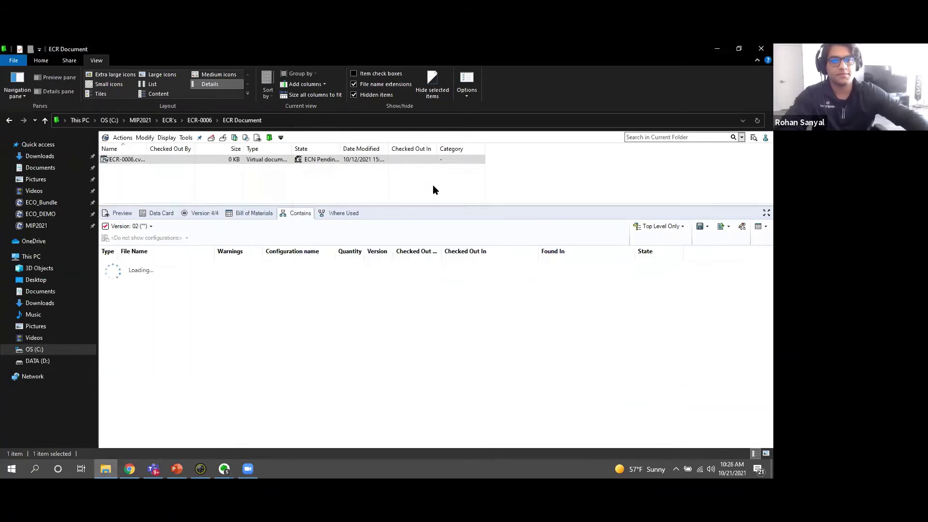
left_click(250, 215)
Expand Miter Saw.SLDASM in ECR-0006's Contains tab to list its parts, then log out of the vault.
left_click(140, 158)
left_click(189, 194)
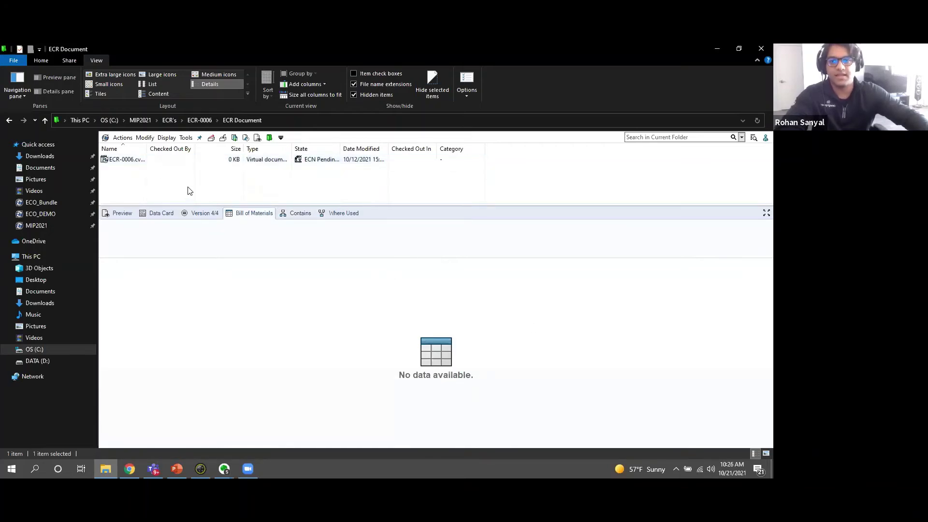
left_click(118, 159)
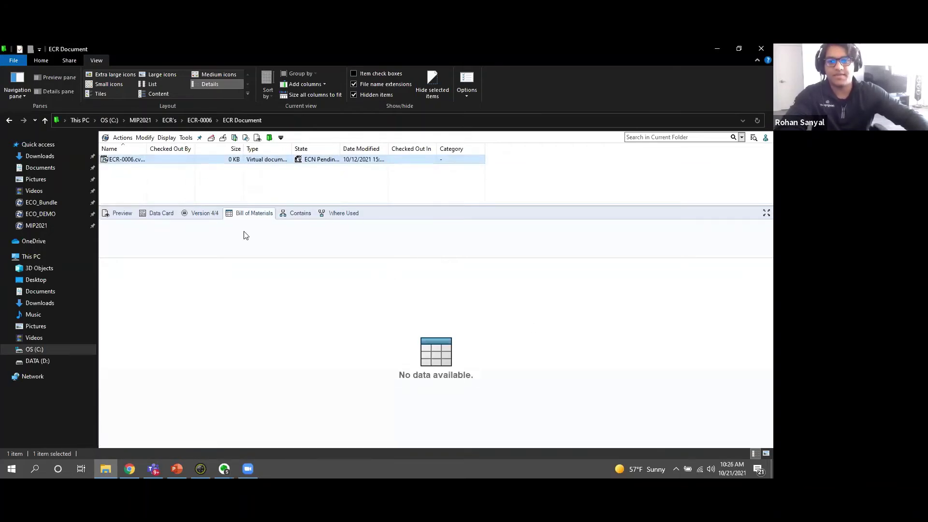
left_click(286, 215)
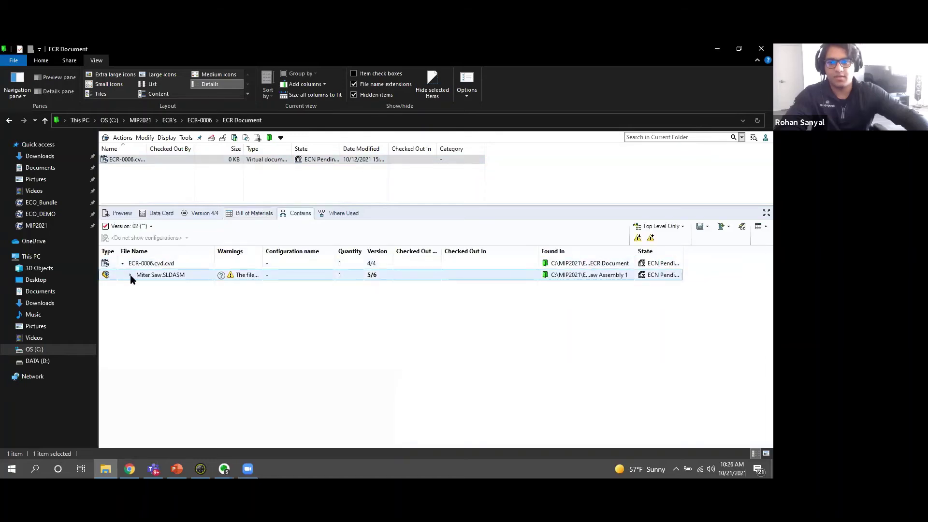
left_click(130, 274)
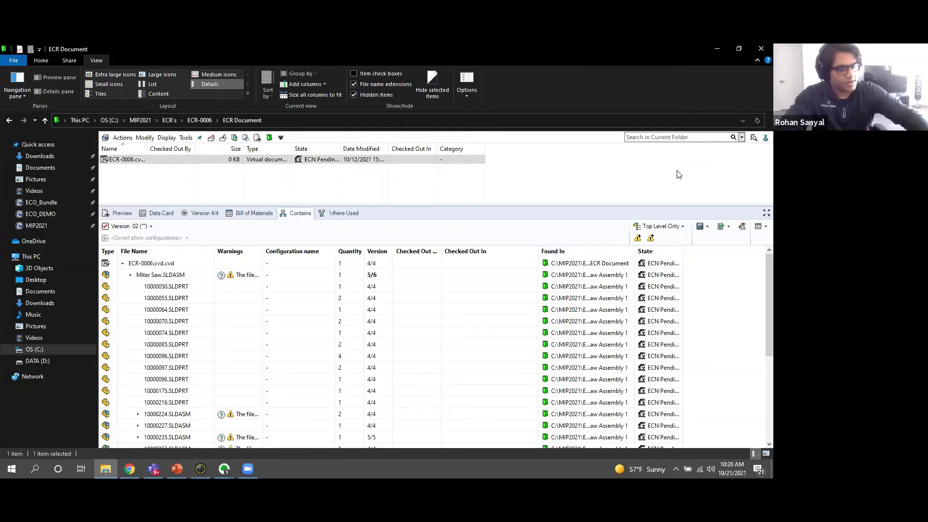
left_click(764, 138)
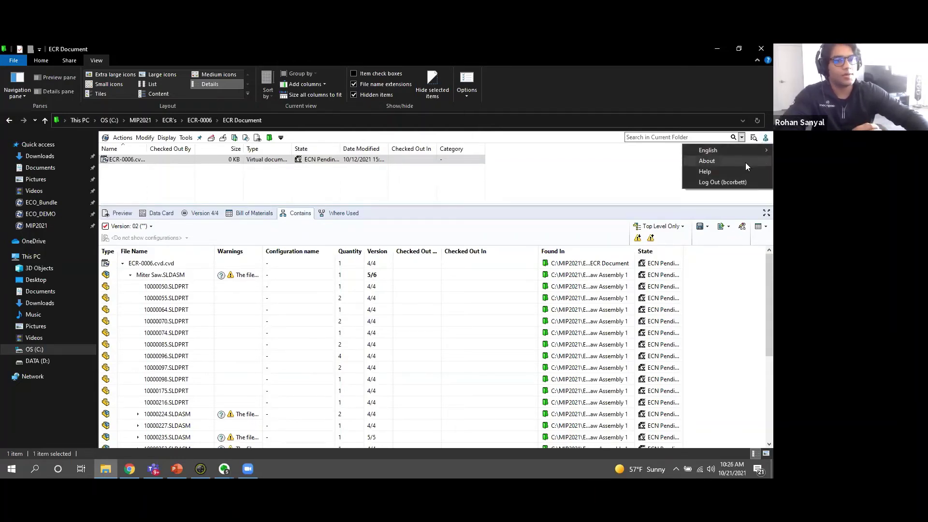
left_click(732, 181)
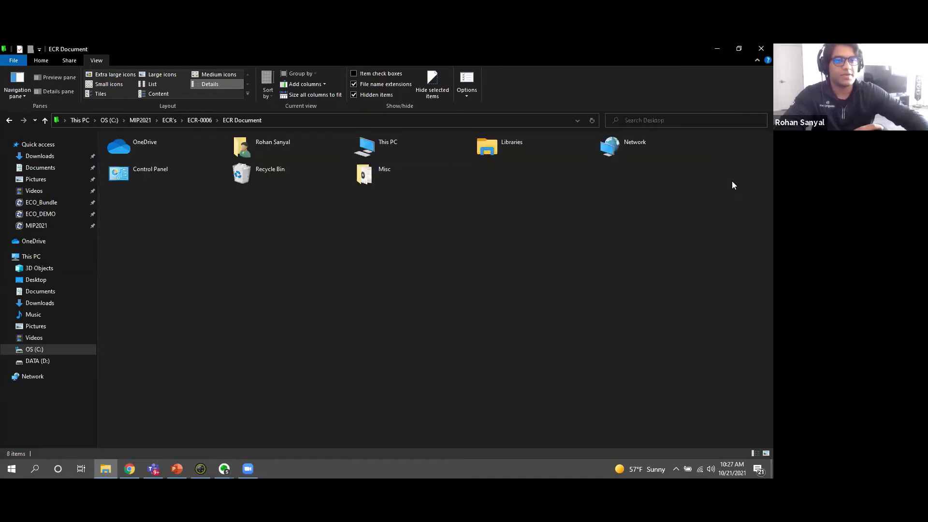
Log into the MIP2021 vault from the tray icon as user admin with the account password, then open MIP2021.
left_click(676, 469)
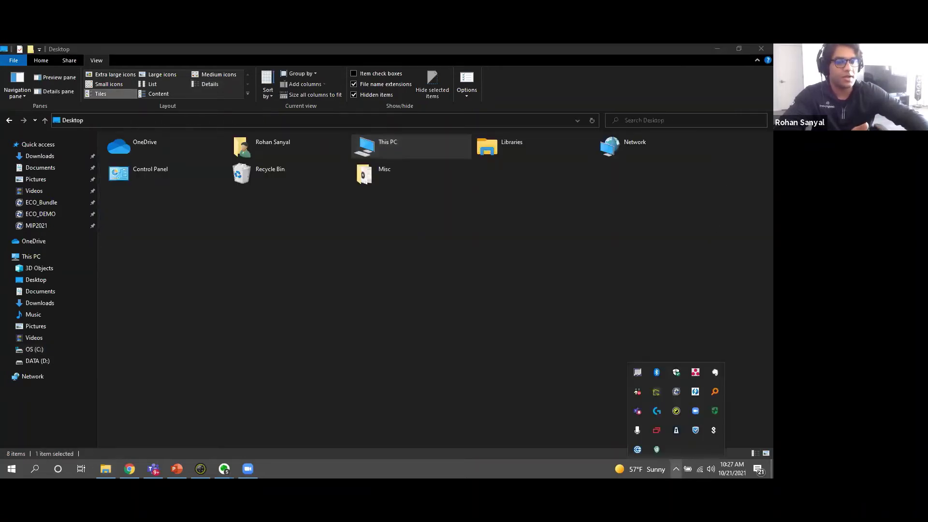
right_click(677, 394)
mouse_move(698, 363)
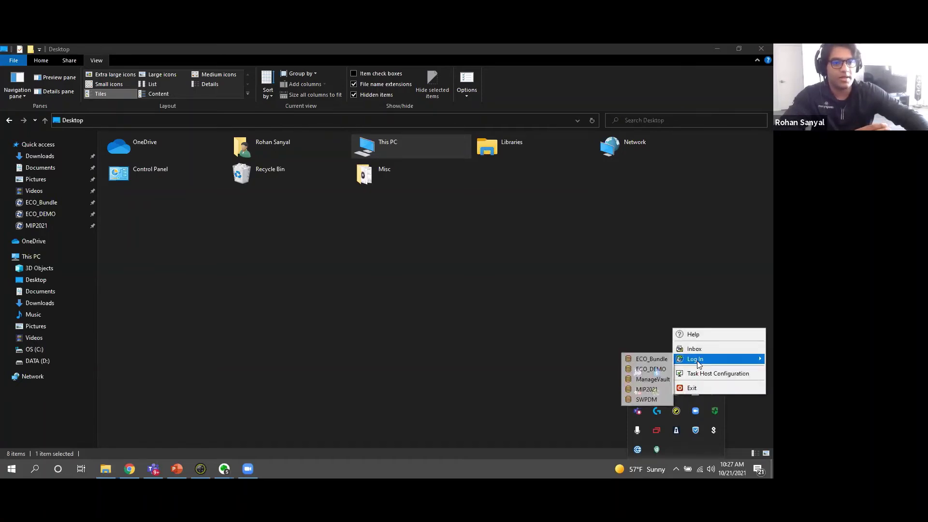
left_click(657, 389)
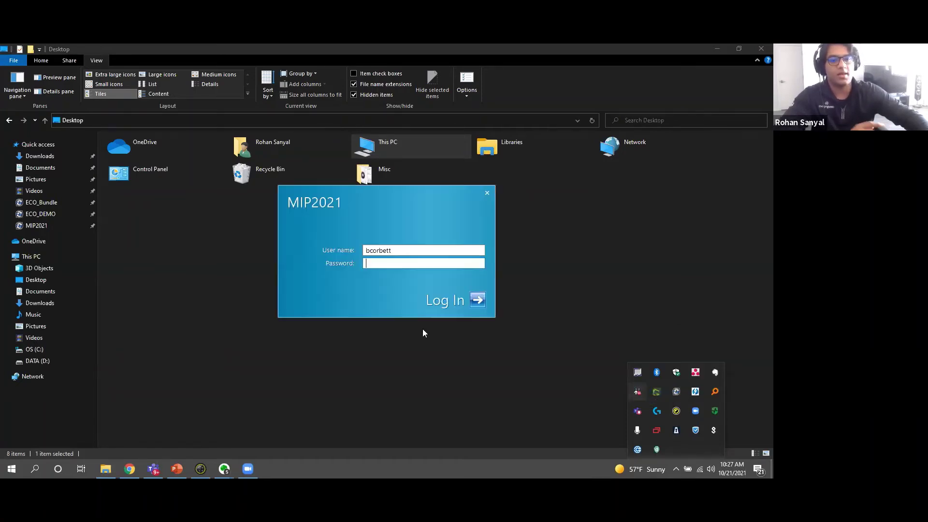
double_click(391, 251)
type("admin")
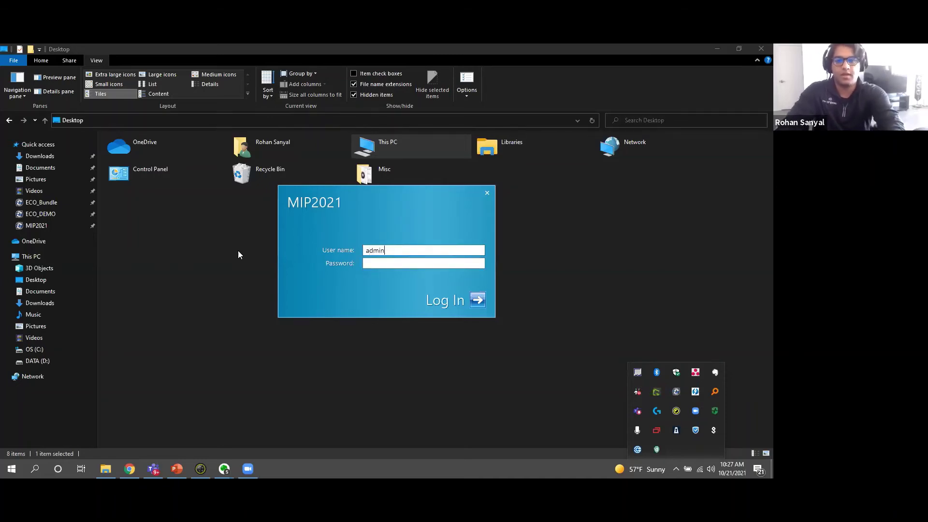
key("Tab")
type("admin")
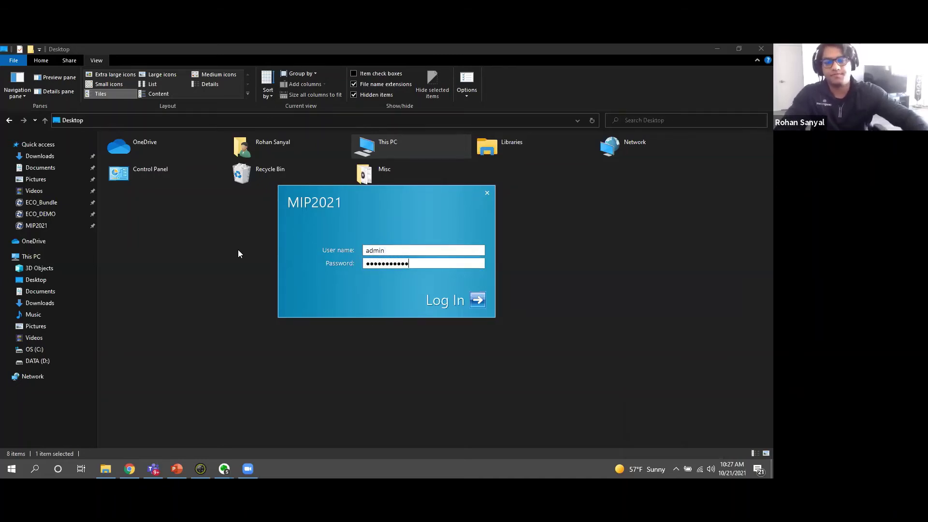
left_click(478, 302)
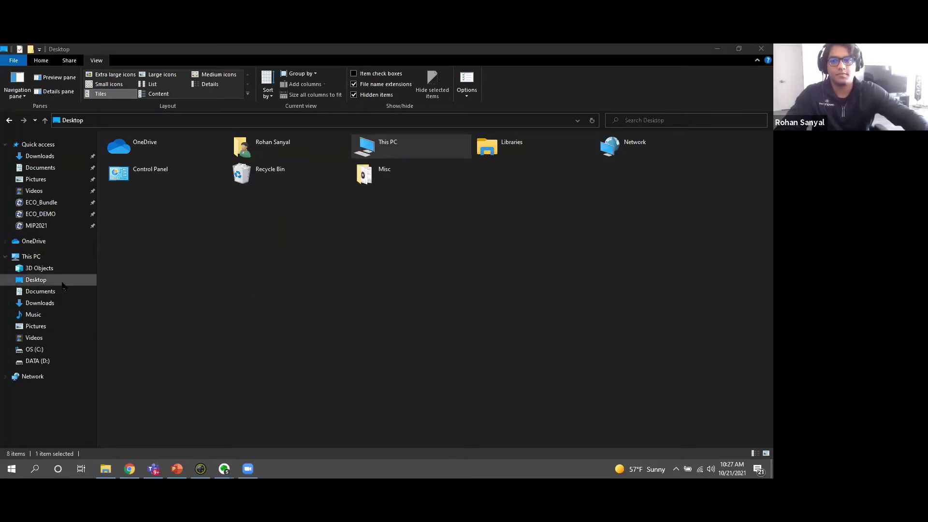
left_click(36, 225)
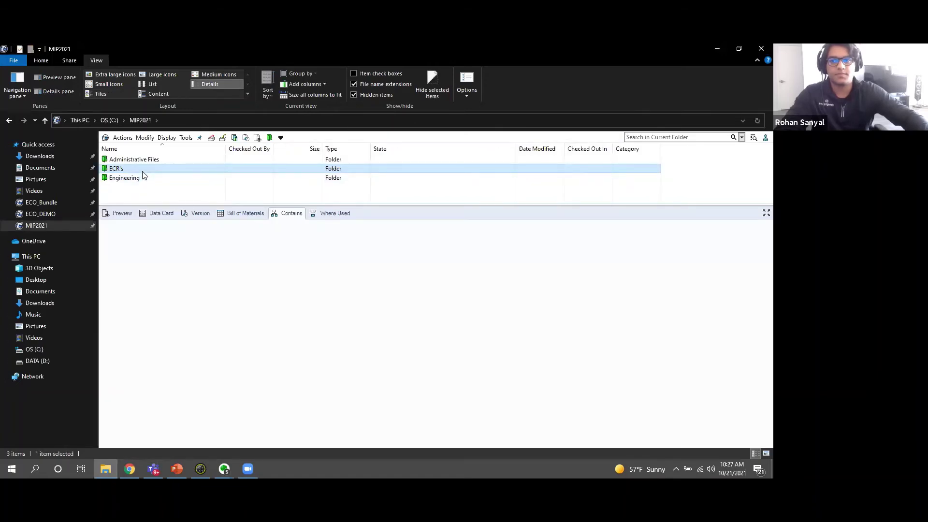
Open ECR's > ECR-0006 > ECR Document and show ECR-0006.cvd.cvd's bill of materials, glancing at its preview.
double_click(141, 170)
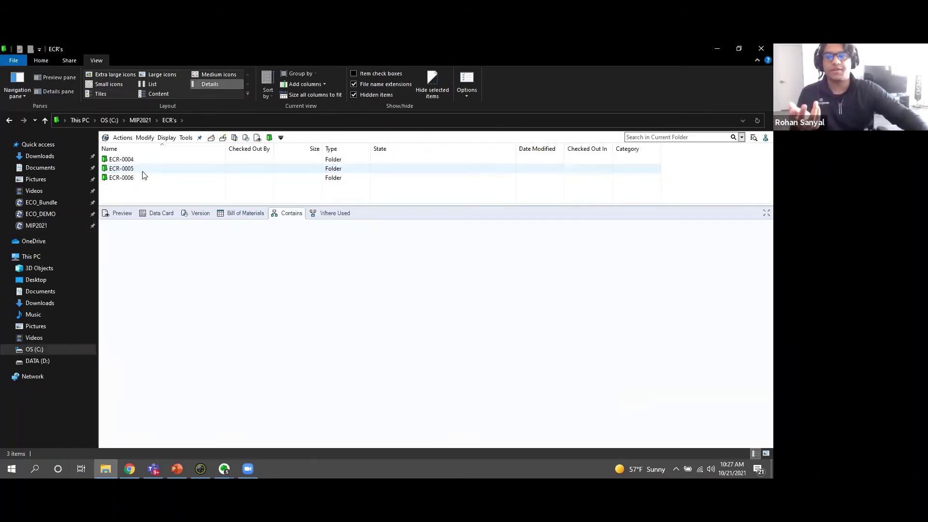
double_click(141, 176)
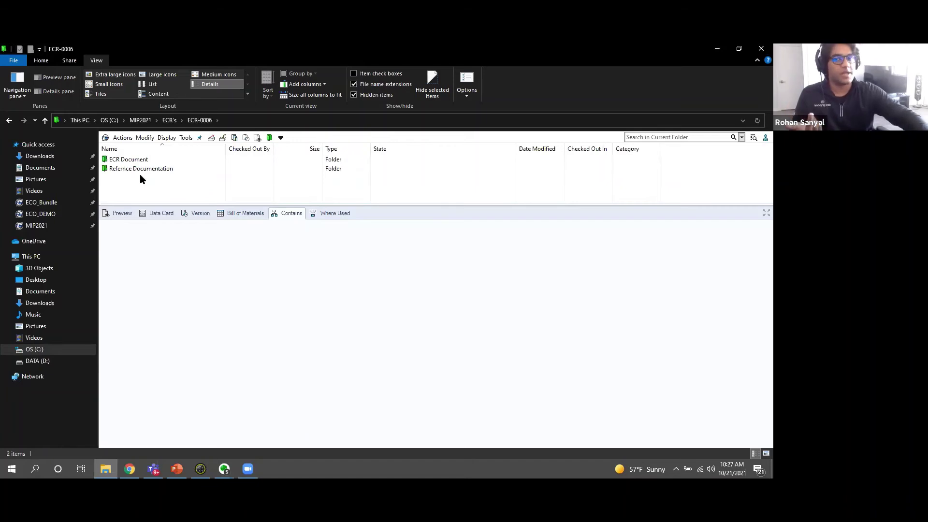
left_click(139, 162)
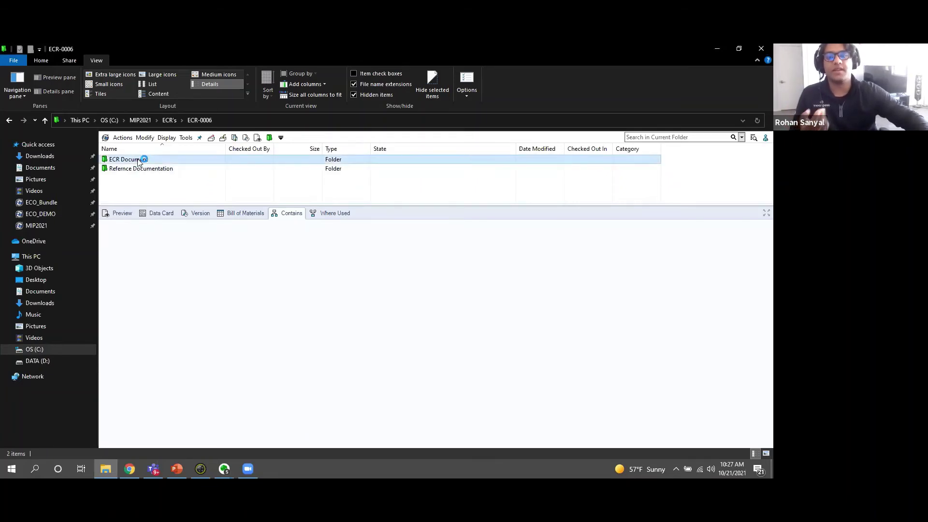
left_click(132, 170)
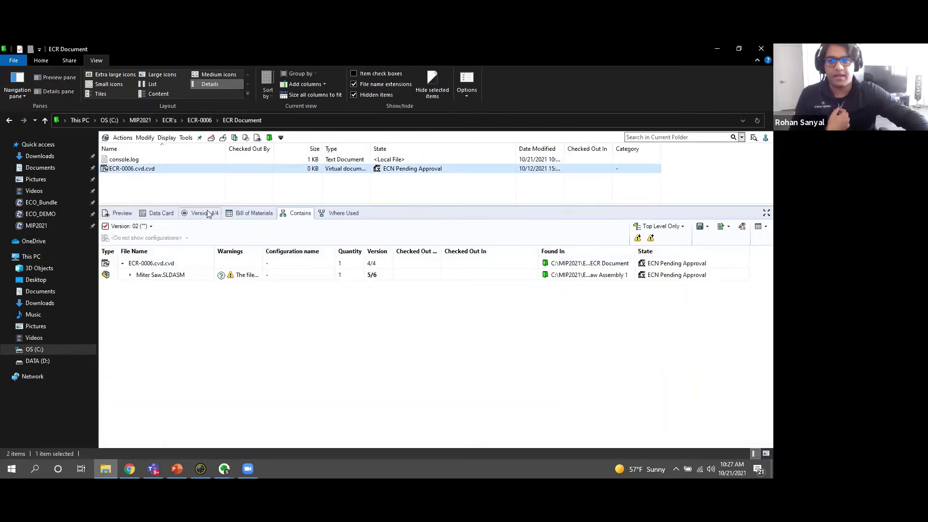
left_click(254, 214)
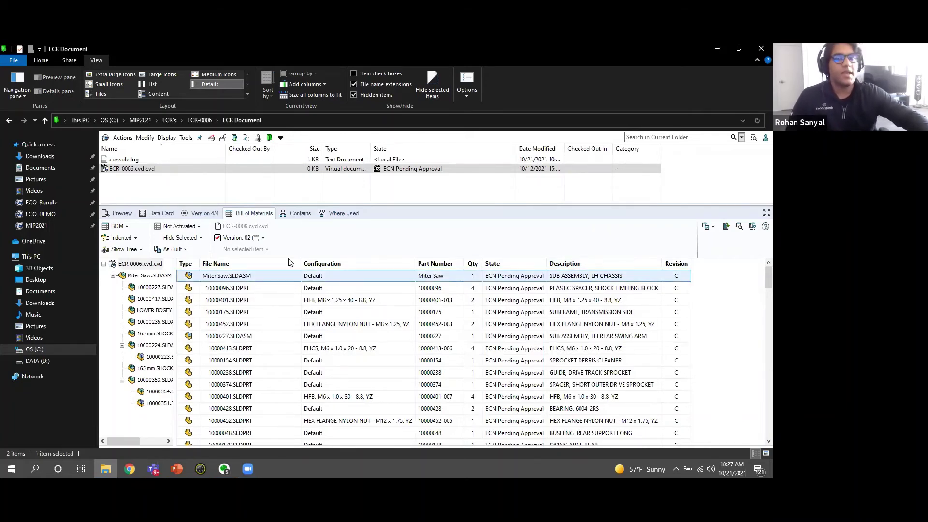
left_click(122, 213)
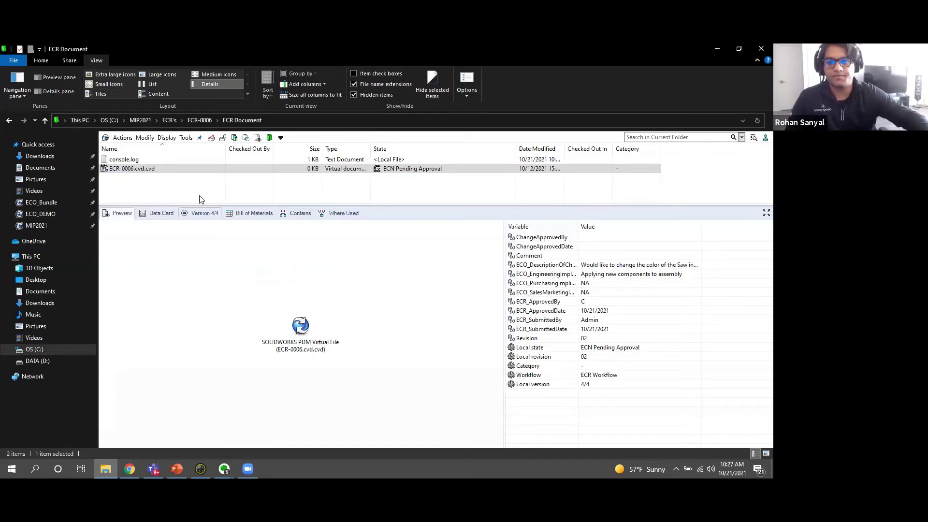
left_click(249, 214)
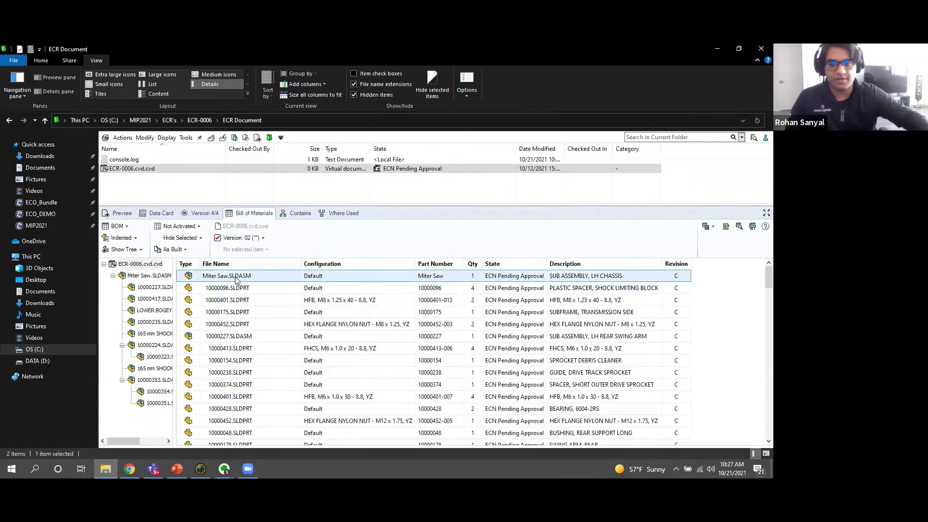
Browse to the Miter Saw assembly's vault folder and rotate its 3D preview.
right_click(235, 278)
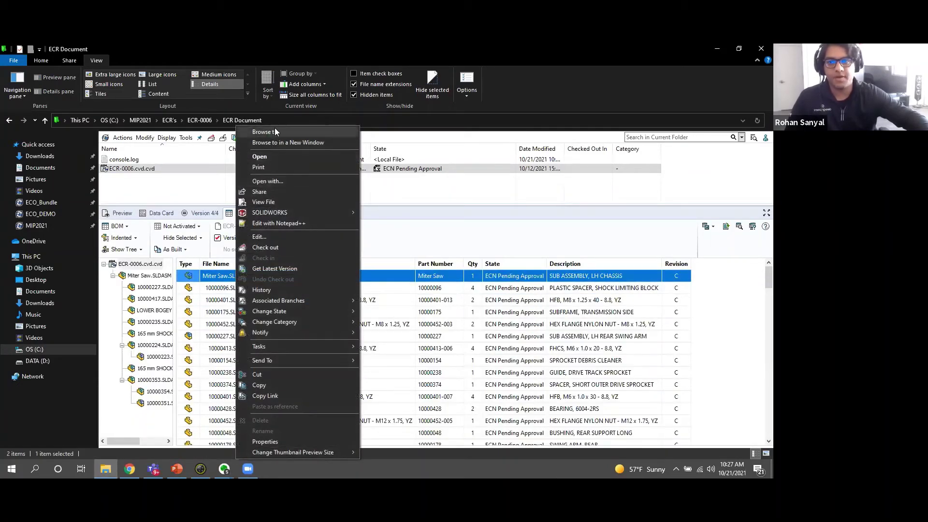
left_click(273, 130)
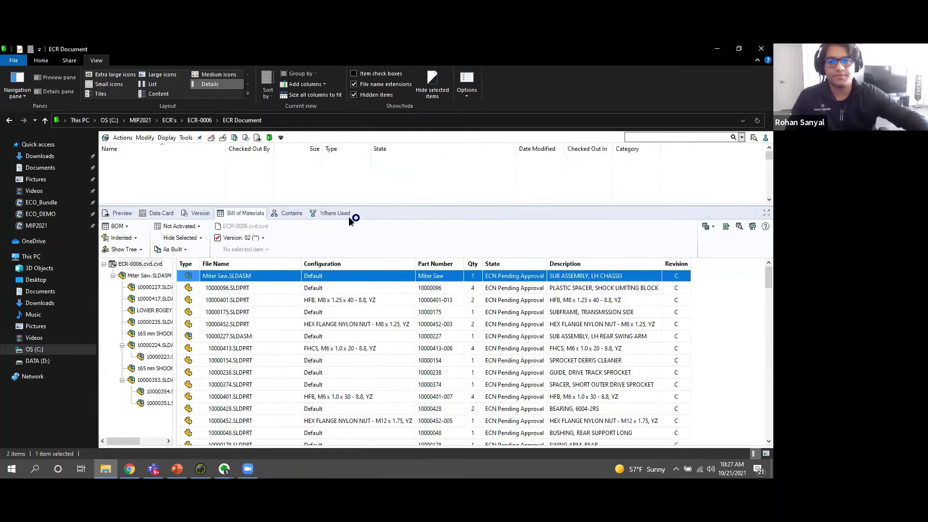
left_click(118, 213)
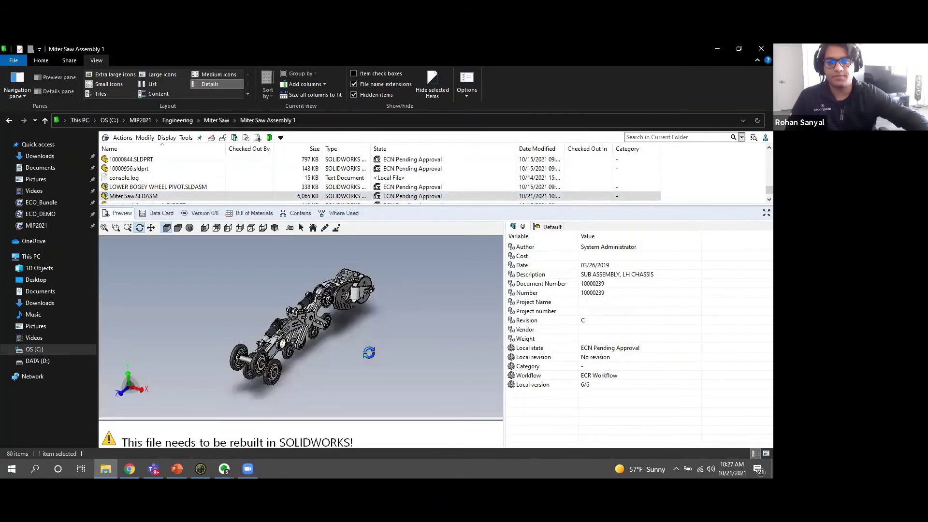
mouse_move(331, 318)
left_mouse_down()
mouse_move(337, 333)
mouse_move(354, 331)
mouse_move(341, 326)
left_mouse_up()
scroll(271, 330, "down", 5)
scroll(354, 337, "up", 5)
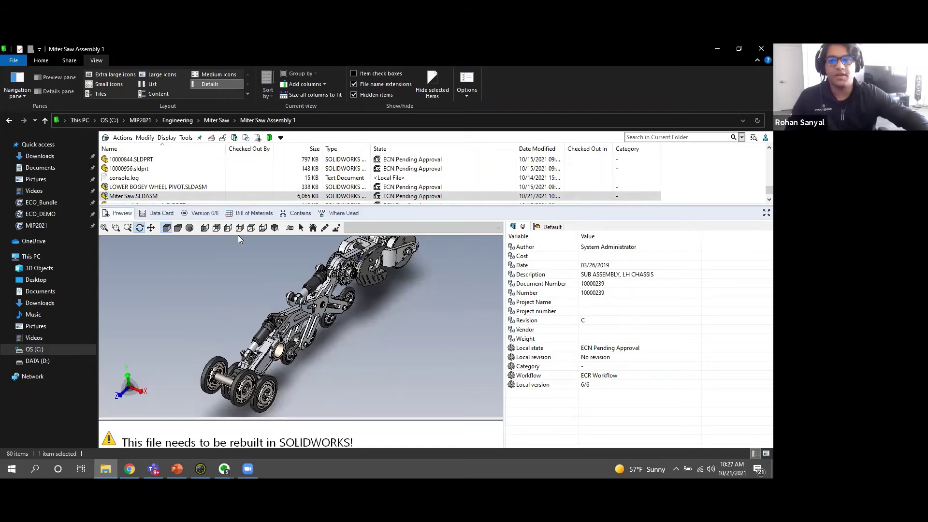
Check the assembly's Contains and Where Used lists and select ECR-0006.
left_click(301, 216)
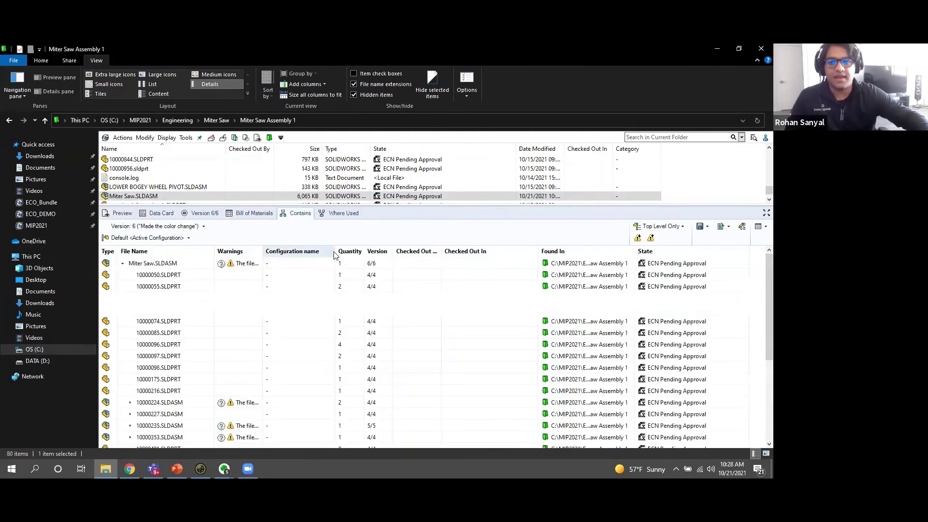
left_click(337, 214)
left_click(162, 299)
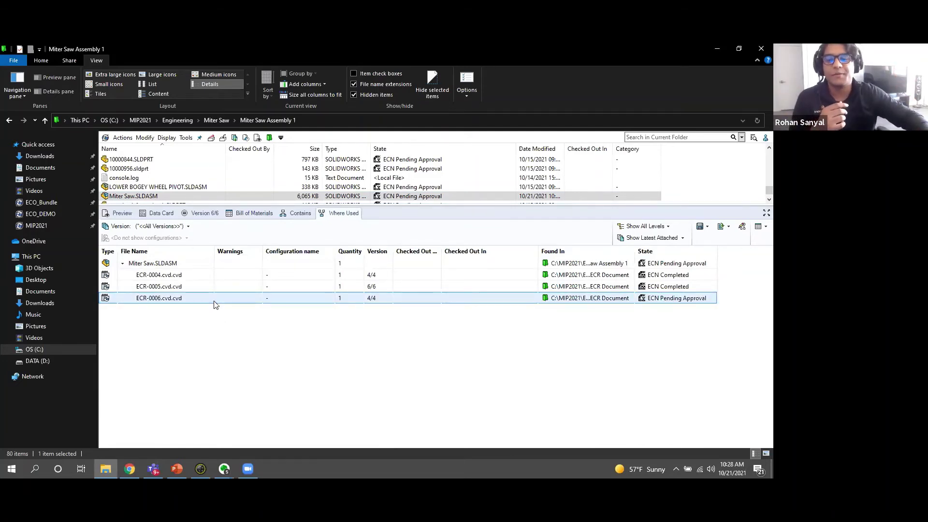
Apply the Changes Approved transition to ECR-0006.cvd.cvd with the comment 'Changes Approved'.
right_click(214, 304)
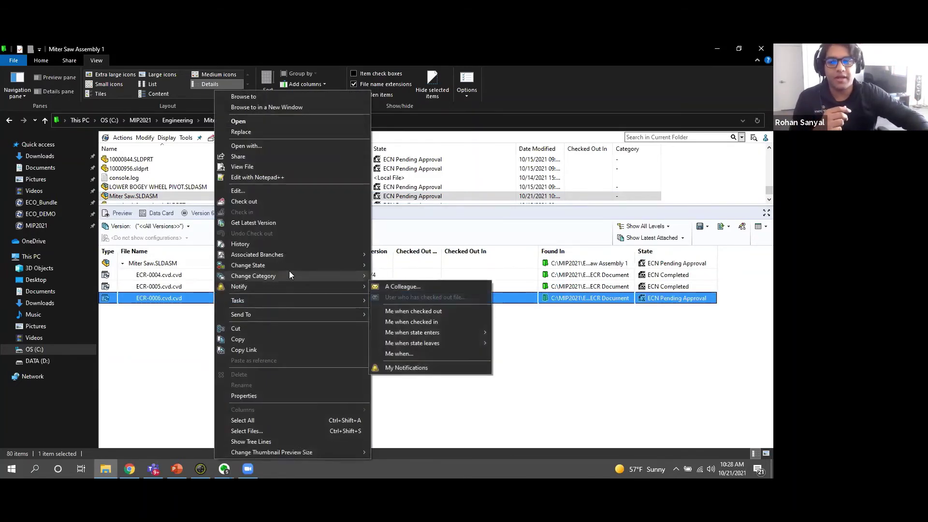
mouse_move(292, 268)
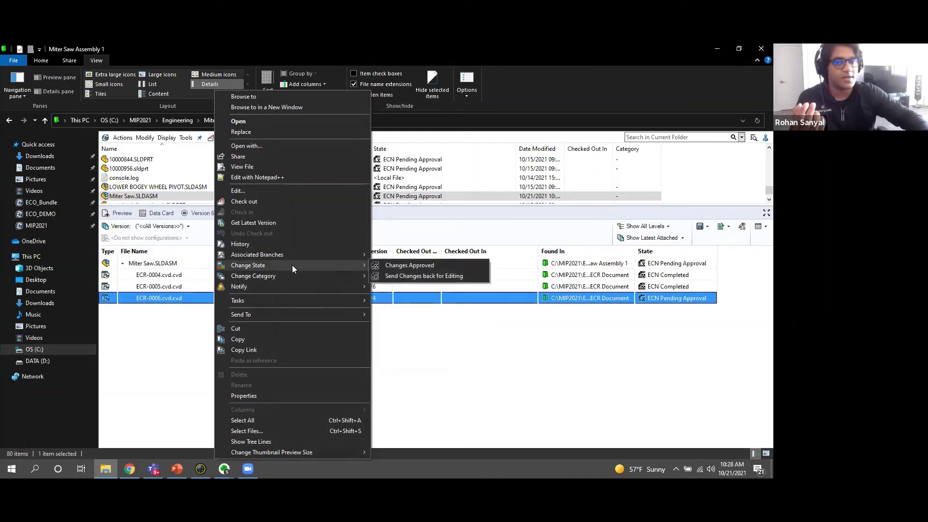
left_click(395, 266)
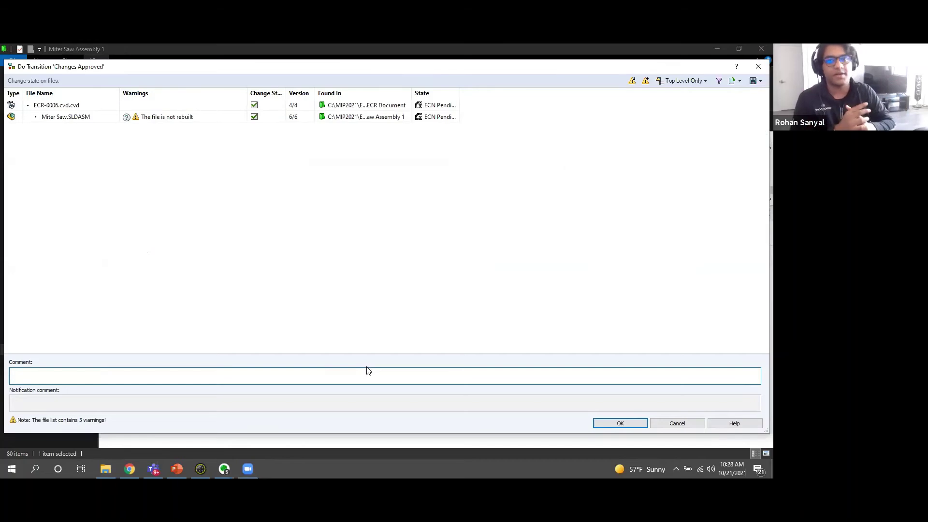
type("C")
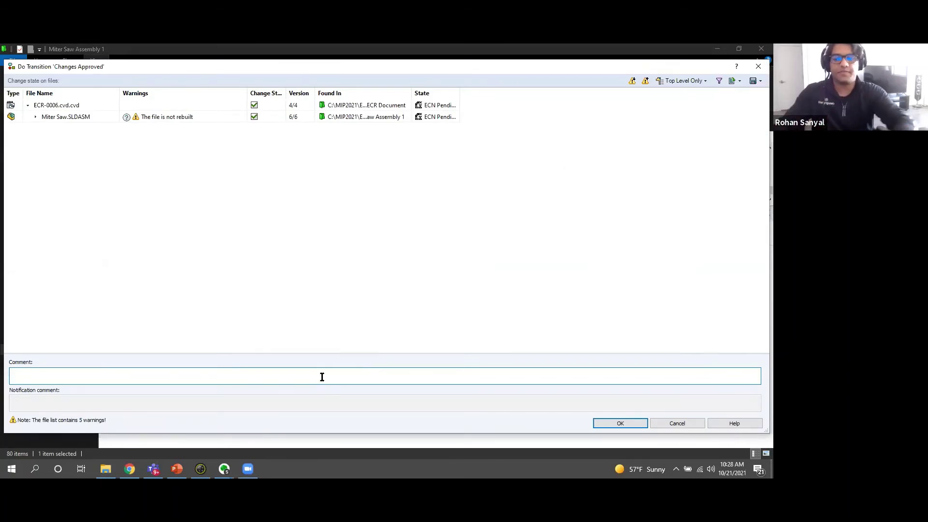
type("hanges Approved")
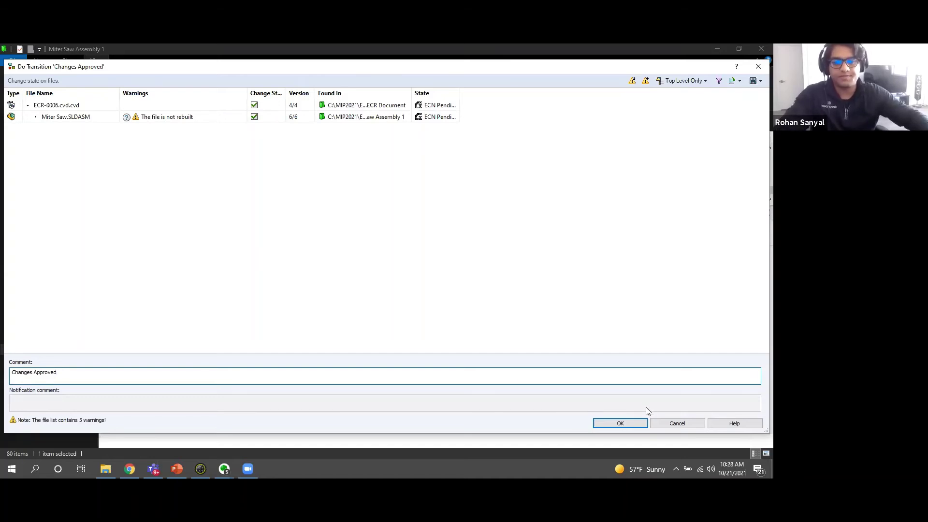
left_click(614, 424)
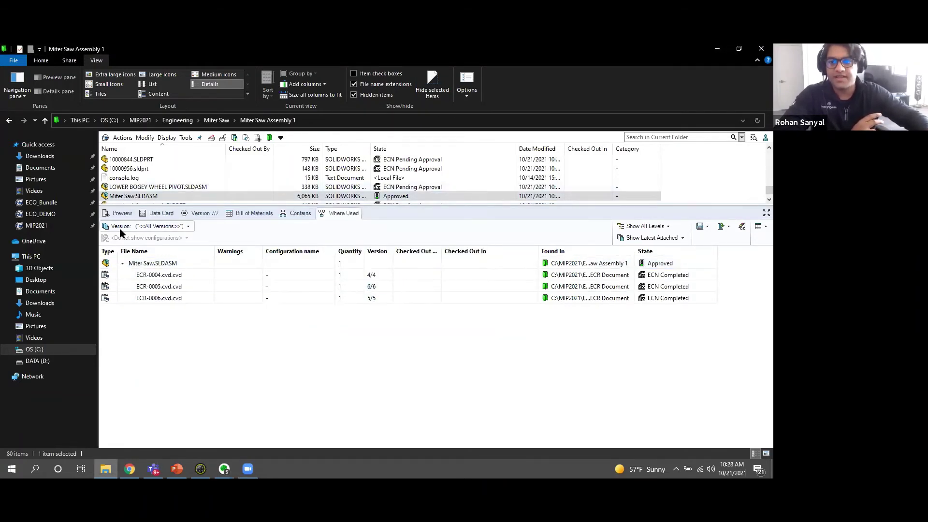
left_click(160, 213)
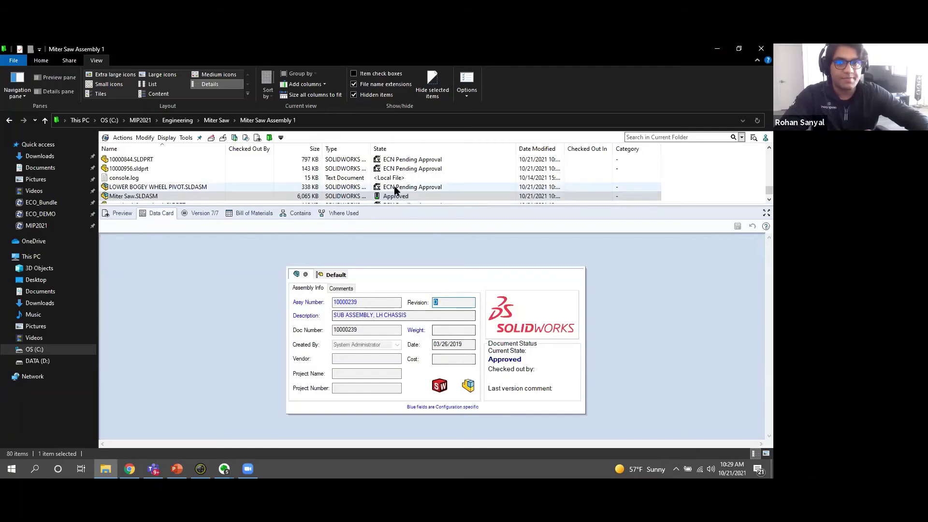
mouse_move(407, 206)
left_mouse_down()
mouse_move(407, 220)
mouse_move(406, 207)
left_mouse_up()
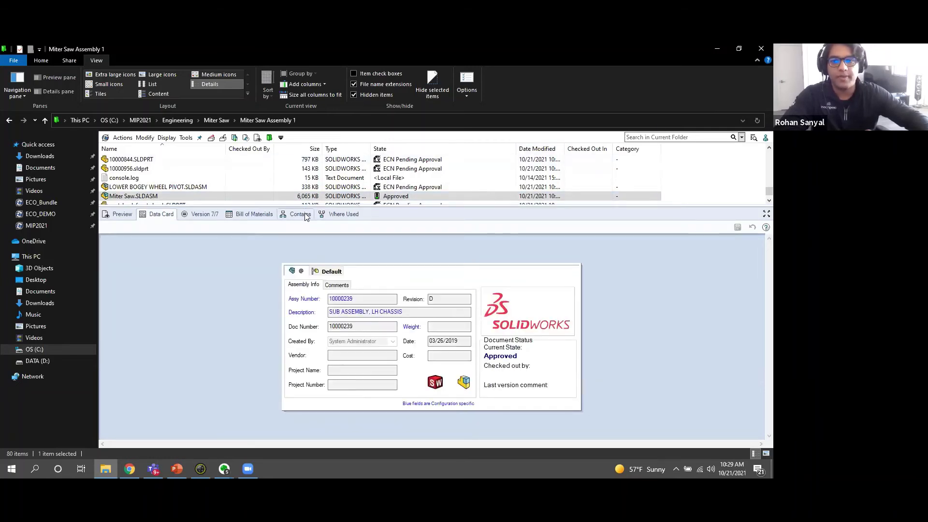
left_click(301, 214)
left_click(341, 214)
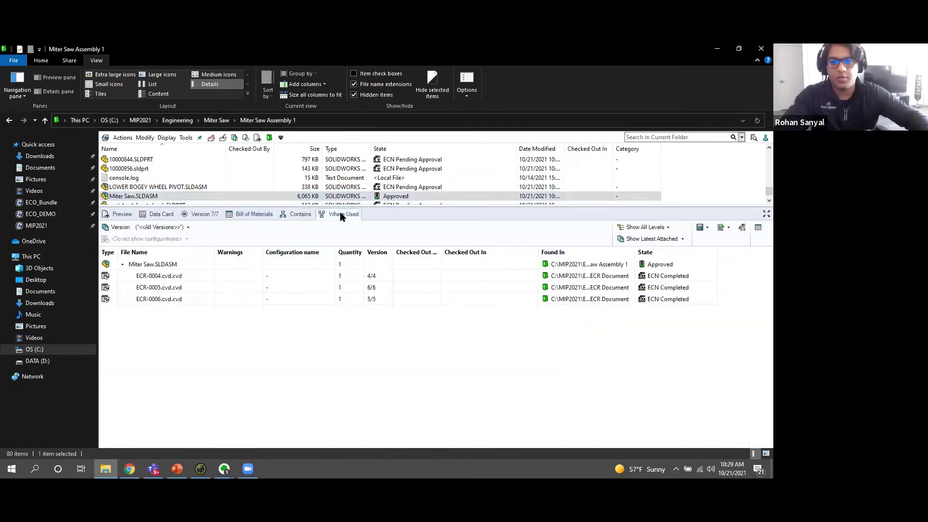
Browse to ECR-0006 and review its Data Card submitted-by, approved-by and approval date fields, then its contents.
right_click(164, 300)
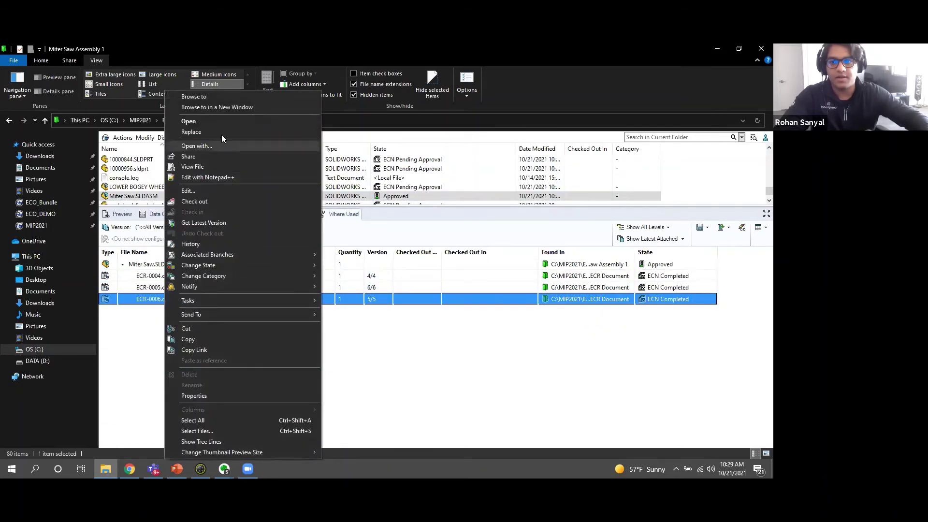
left_click(213, 98)
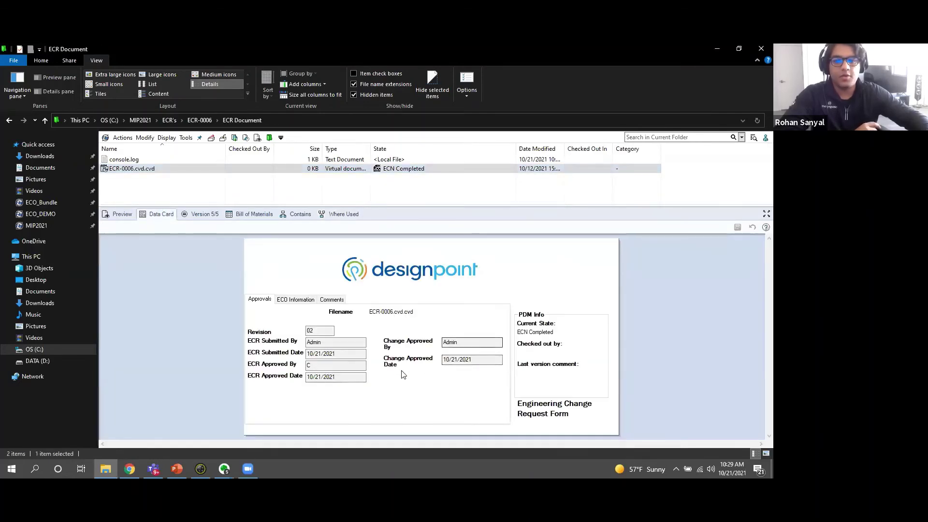
left_click_drag(340, 341, 261, 342)
left_click_drag(344, 354, 167, 378)
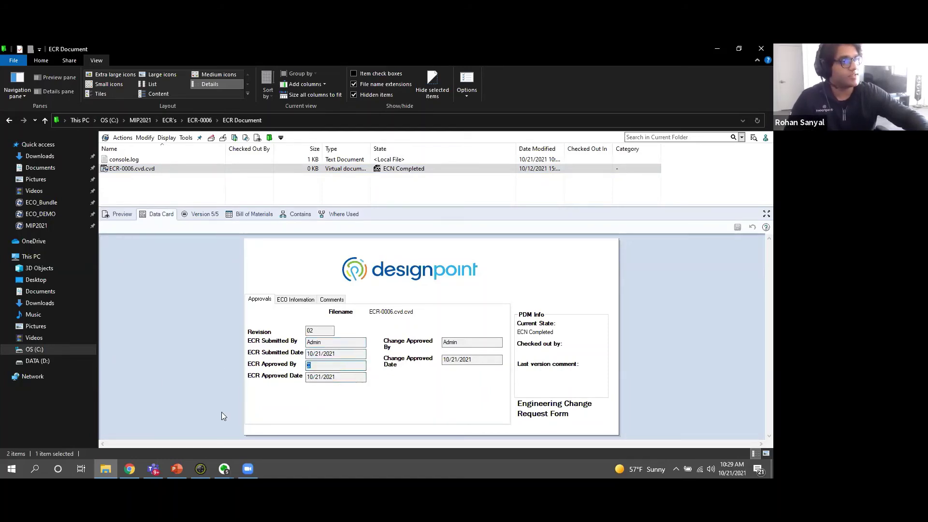
left_click_drag(339, 377, 293, 390)
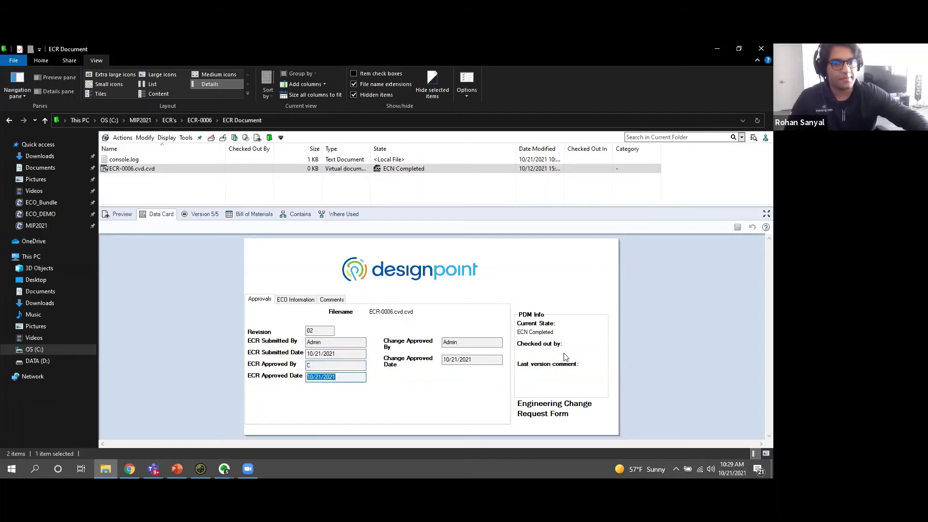
left_click_drag(471, 342, 379, 343)
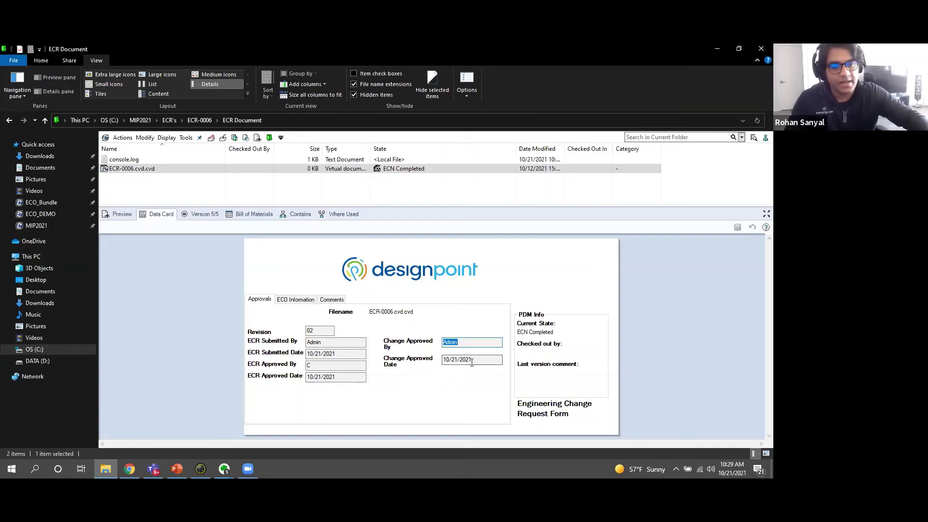
left_click_drag(486, 360, 375, 356)
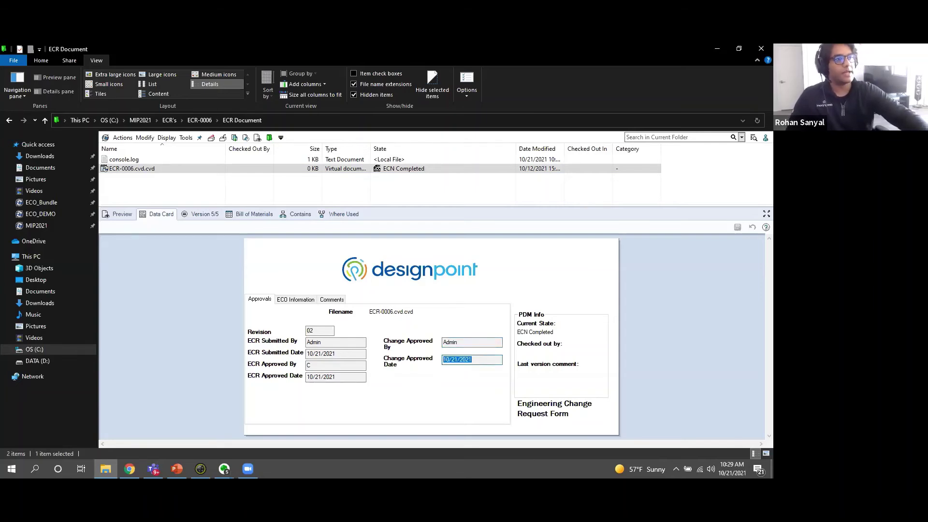
left_click(287, 215)
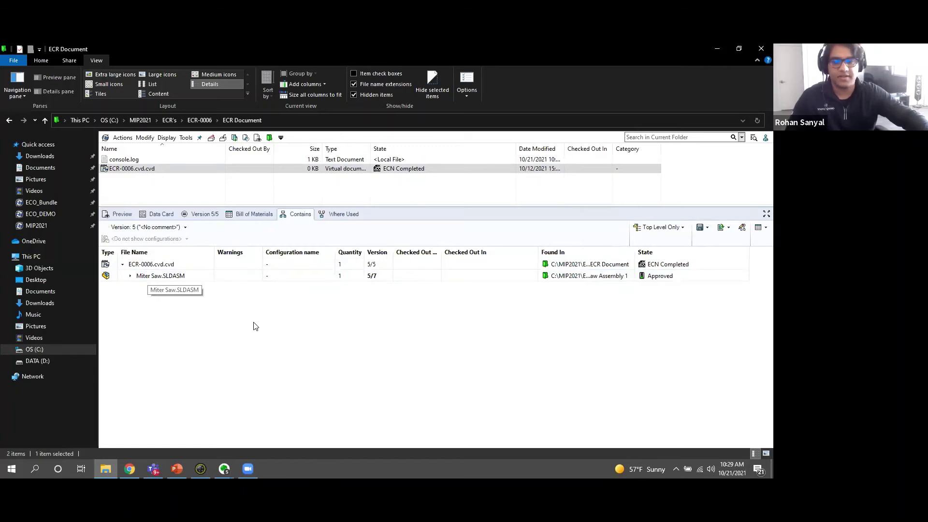
Start the PowerPoint slide show from the current slide and advance to the Workflow slide.
left_click(177, 468)
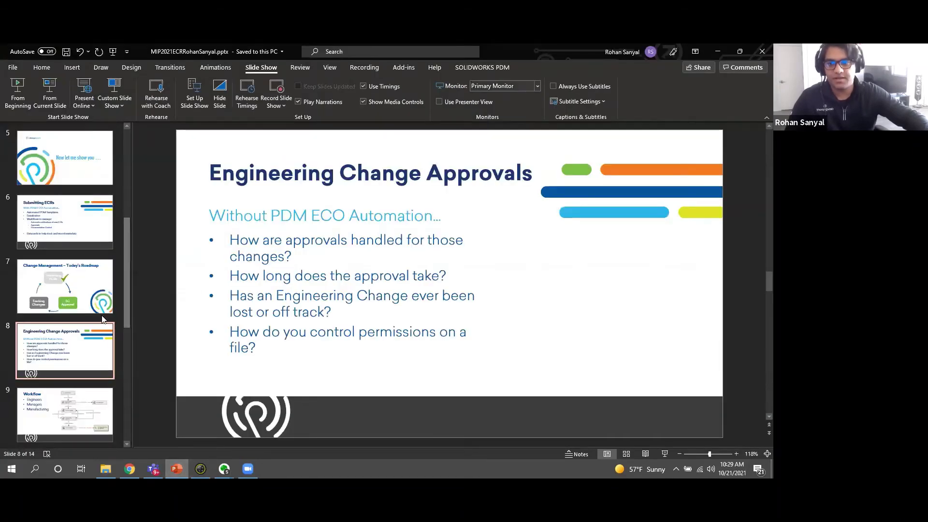
left_click(56, 97)
left_click(373, 249)
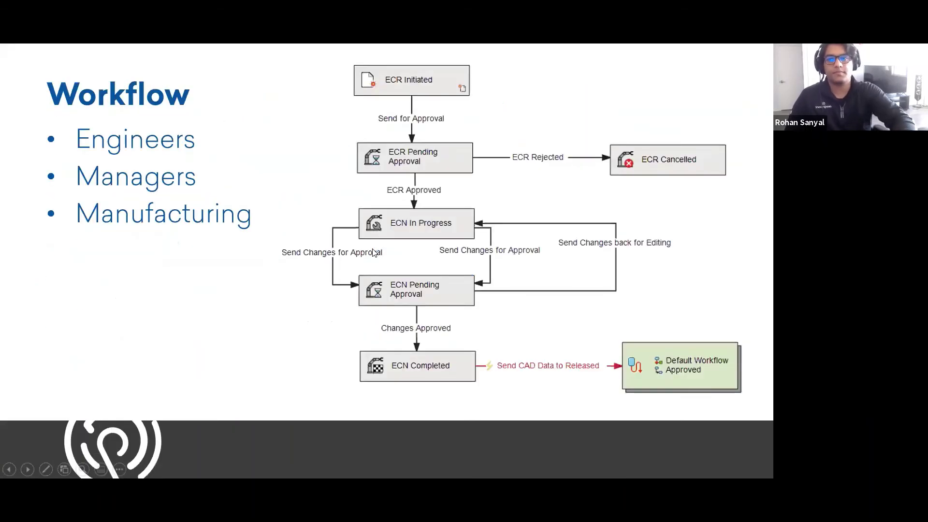